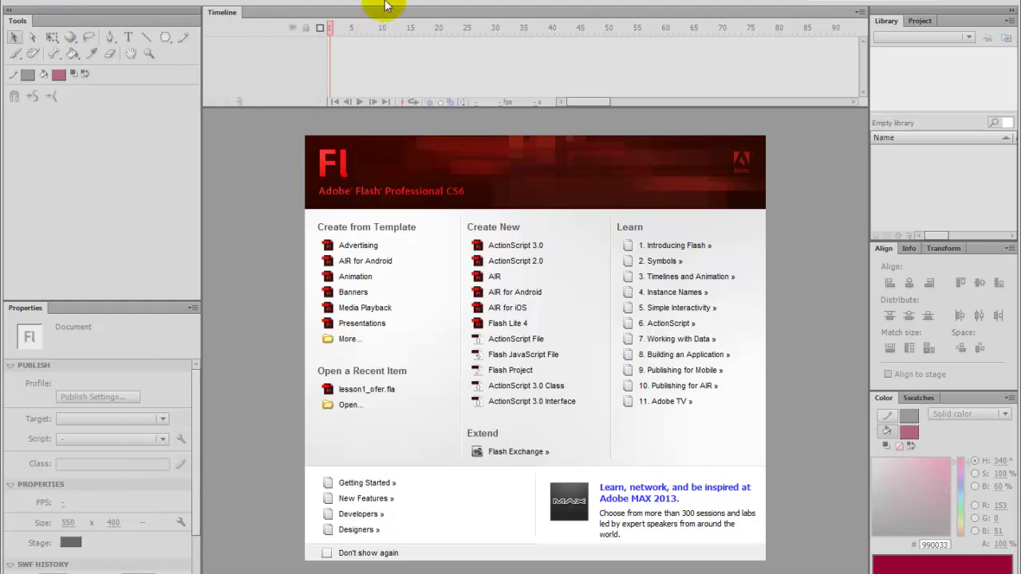
Review the General preferences, including the On launch option, and close the dialog
drag(113, 5, 94, 0)
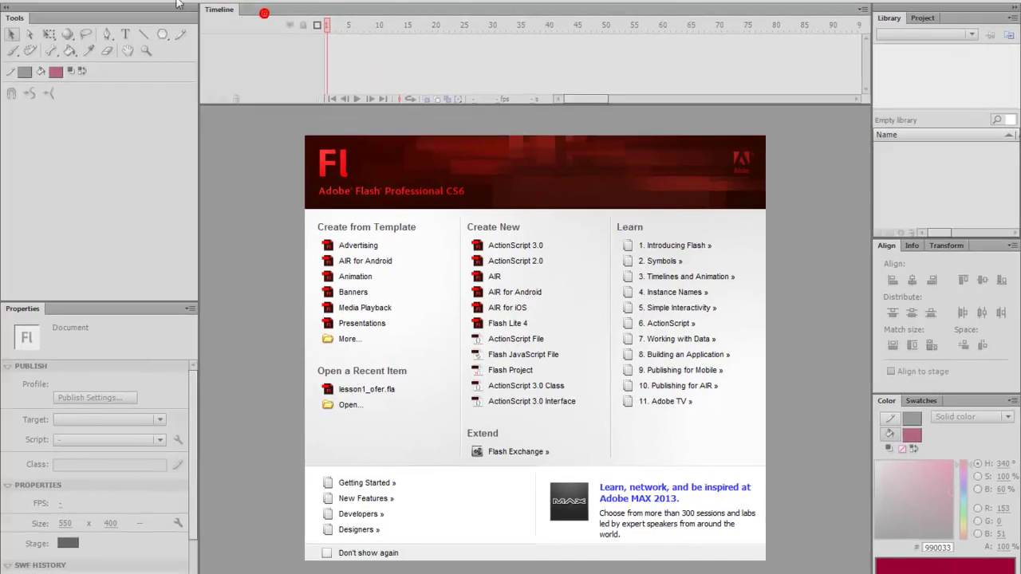
click(56, 15)
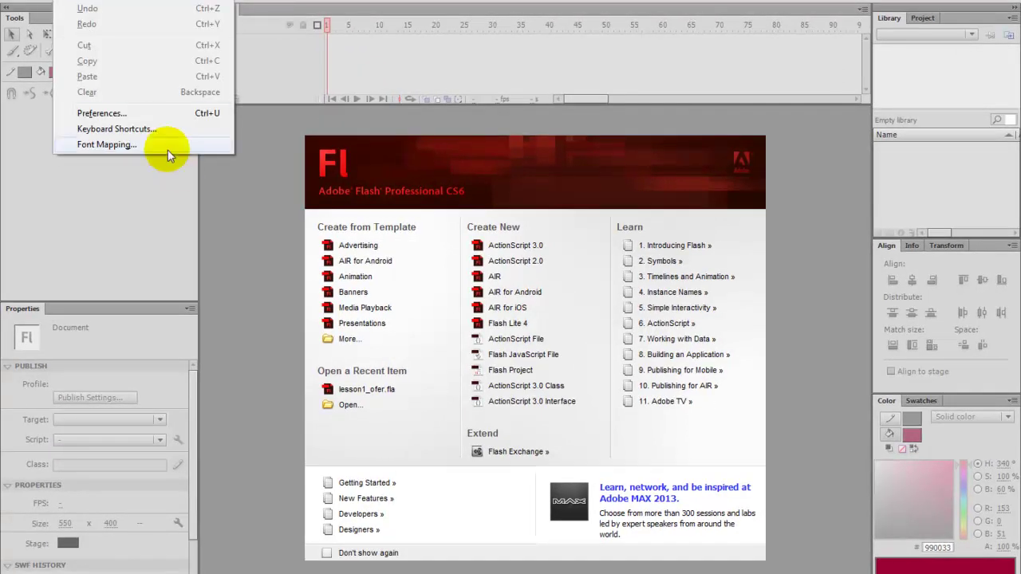
click(145, 118)
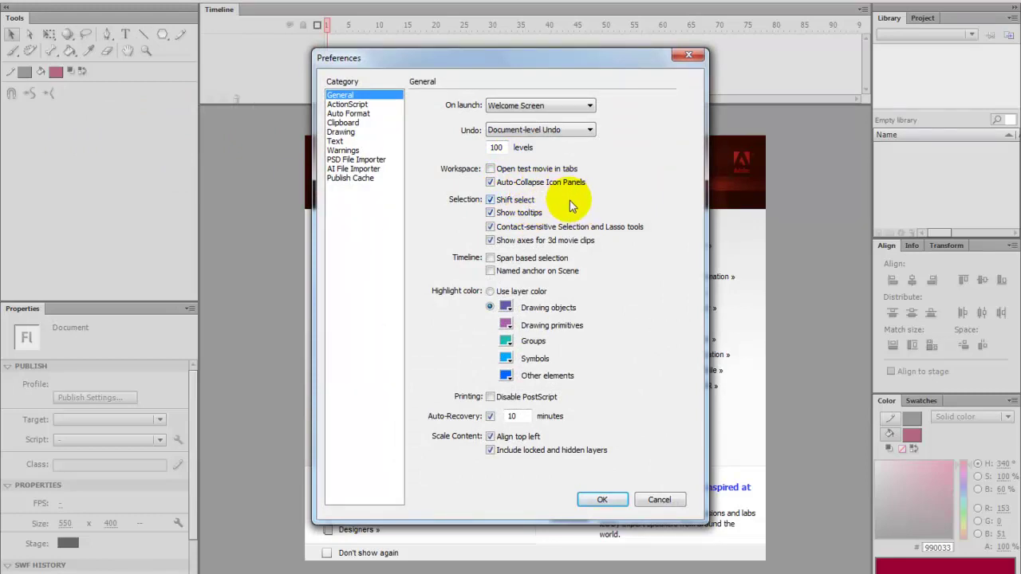
click(561, 104)
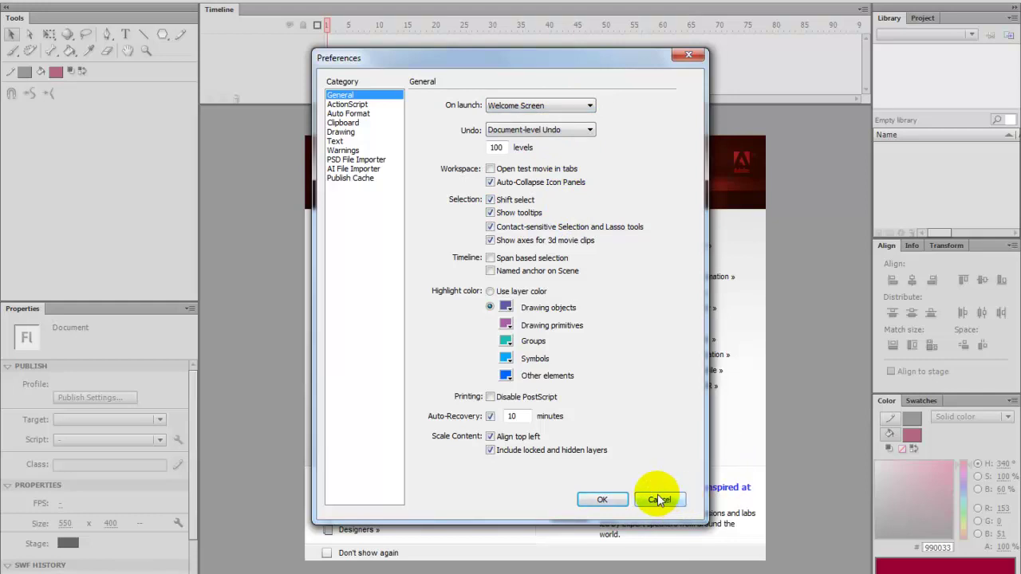
click(604, 497)
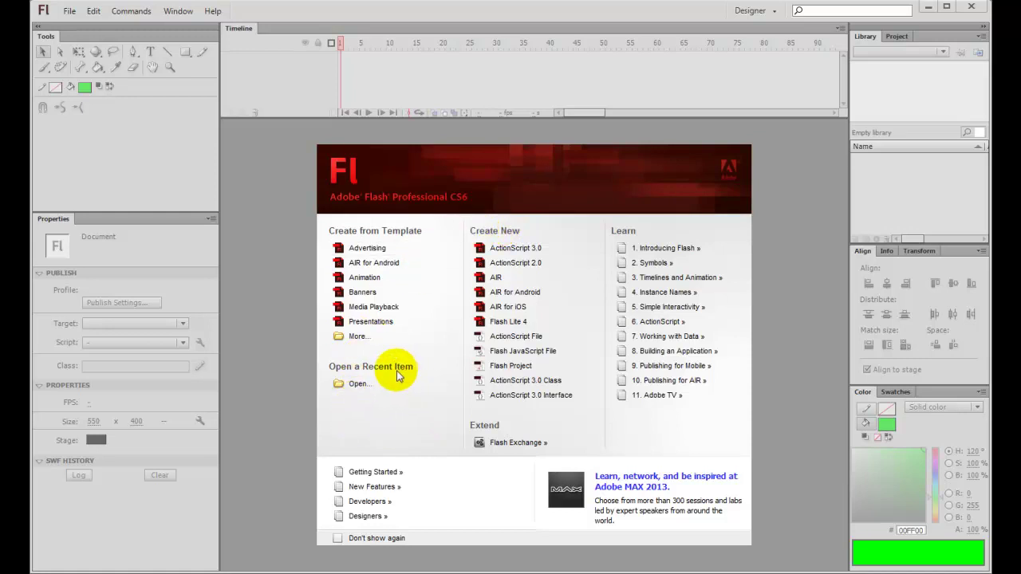
Create an ActionScript 3.0 document and save it as lesson1_ofer.fla in the poker_cacu folder
click(356, 382)
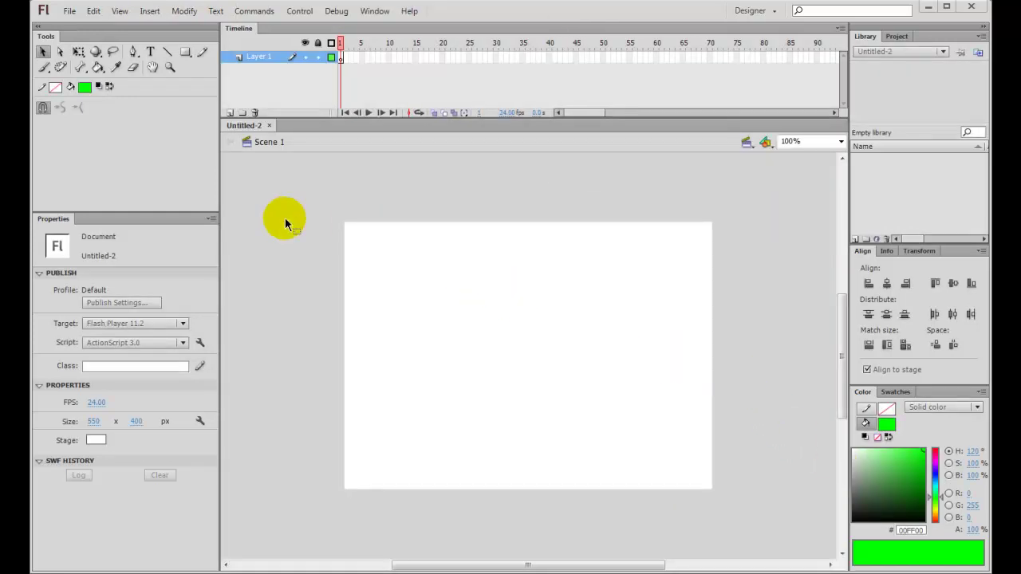
click(70, 13)
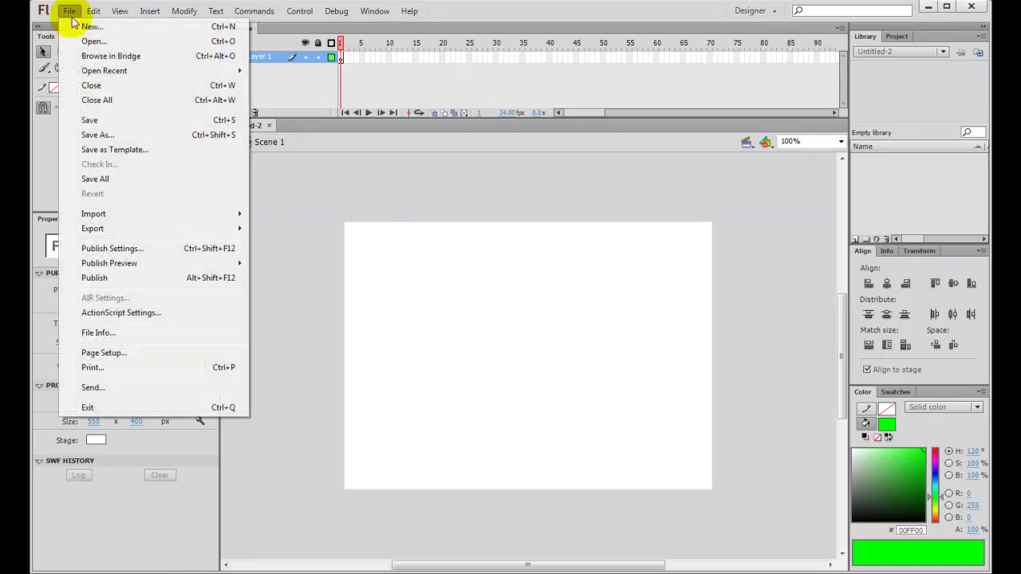
click(97, 135)
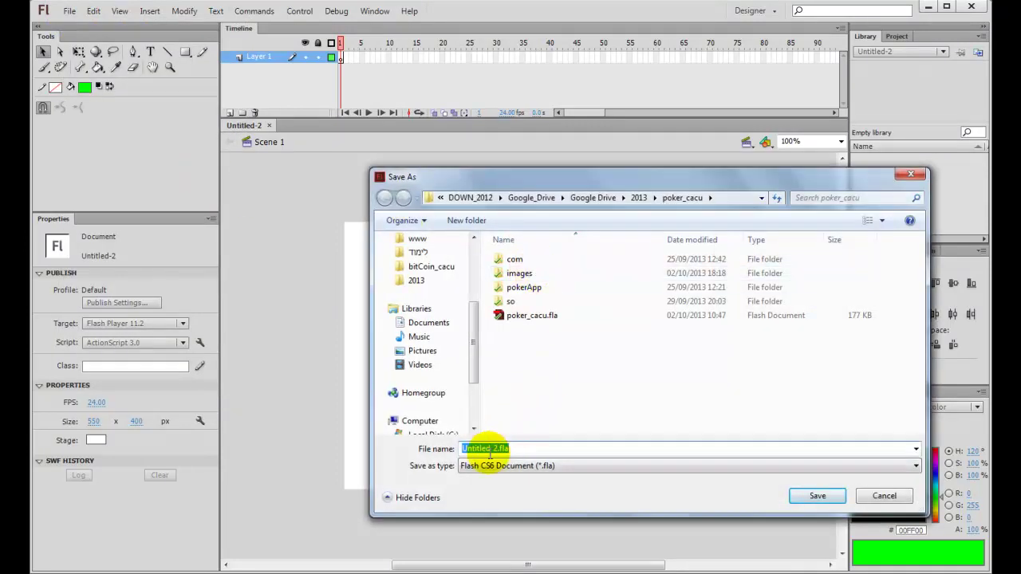
click(489, 450)
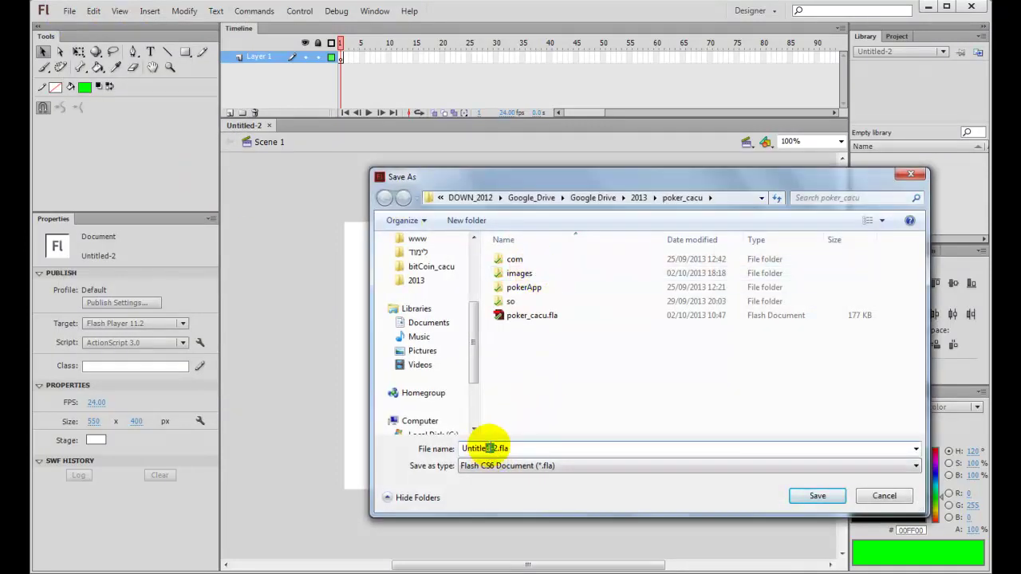
double_click(496, 449)
text(le)
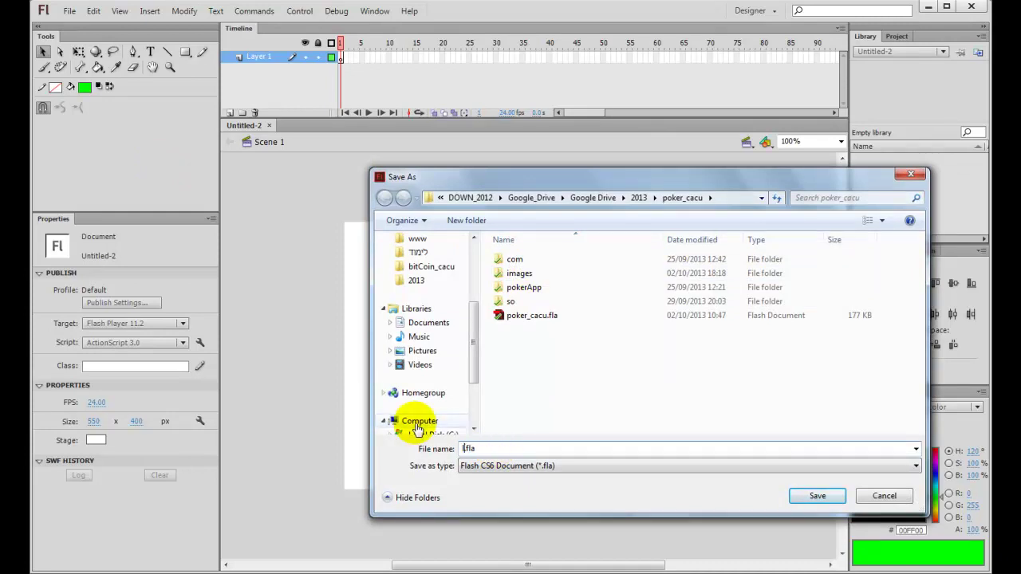
text(sson1_ofer)
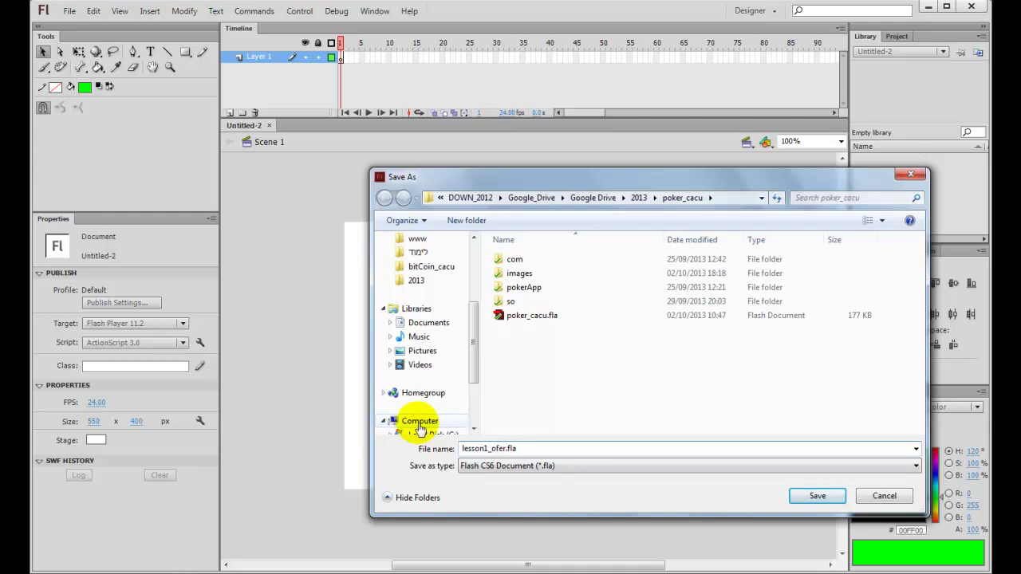
click(805, 496)
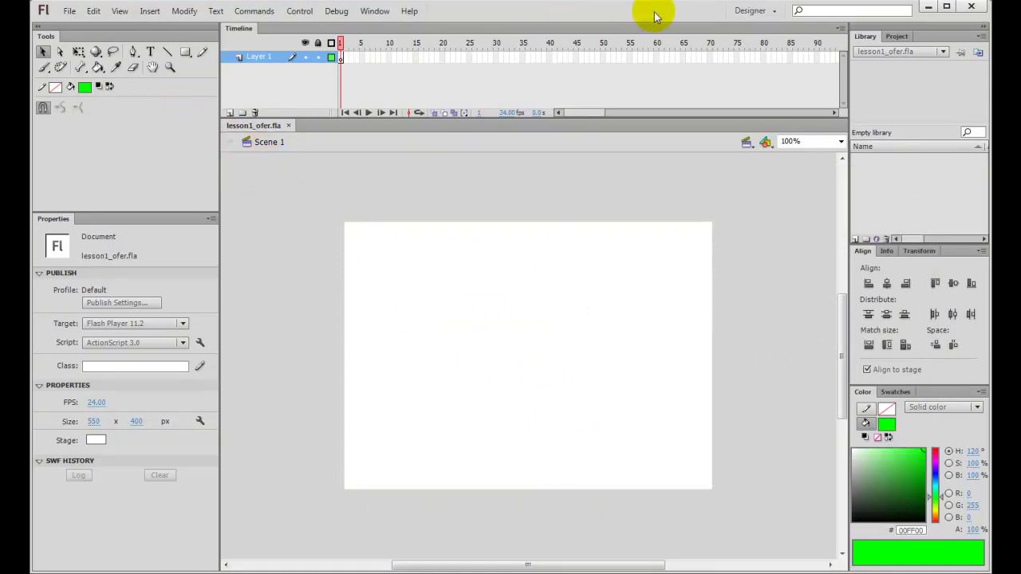
Preview the Animator and Classic workspaces and switch back to the Designer workspace
click(774, 12)
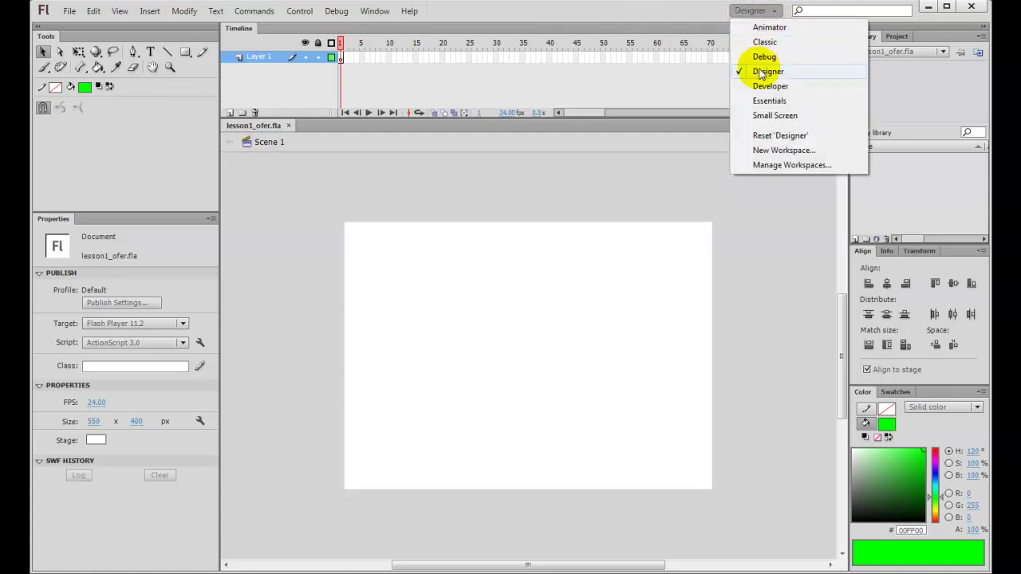
click(767, 28)
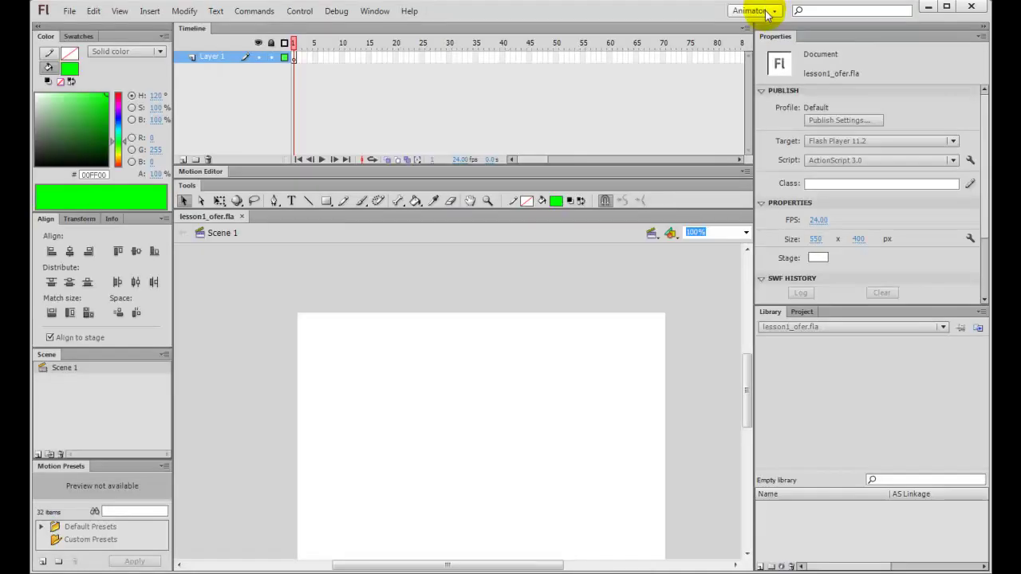
click(767, 11)
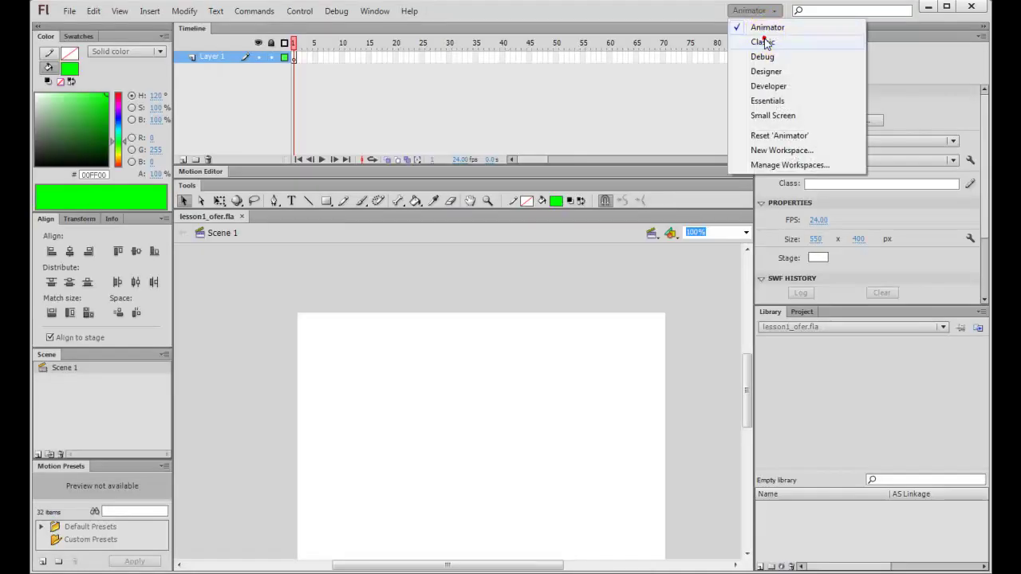
click(761, 38)
click(762, 11)
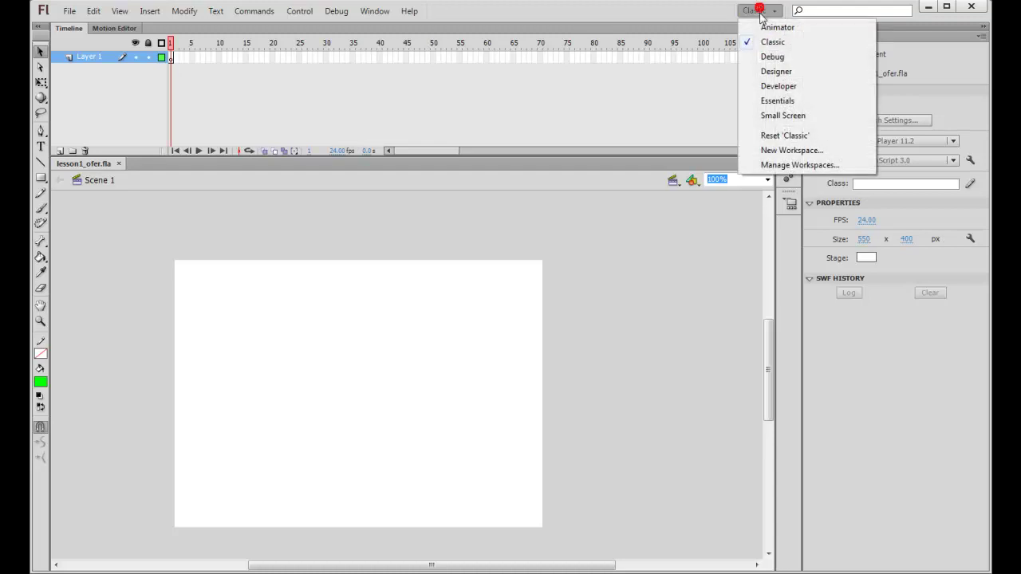
click(777, 73)
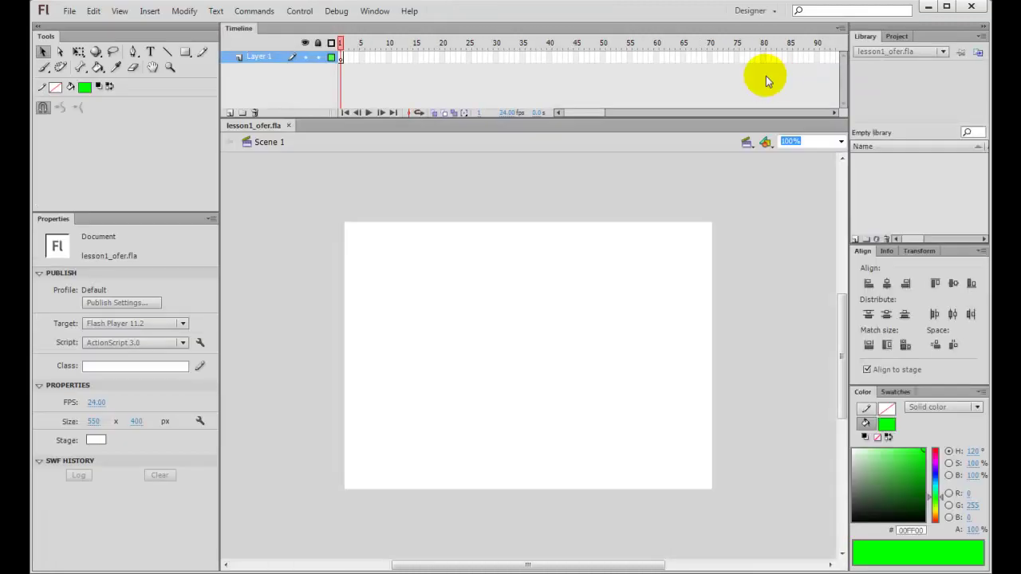
Dock the Tools panel beneath the Timeline and return it to its place above the Properties panel
drag(104, 37, 306, 131)
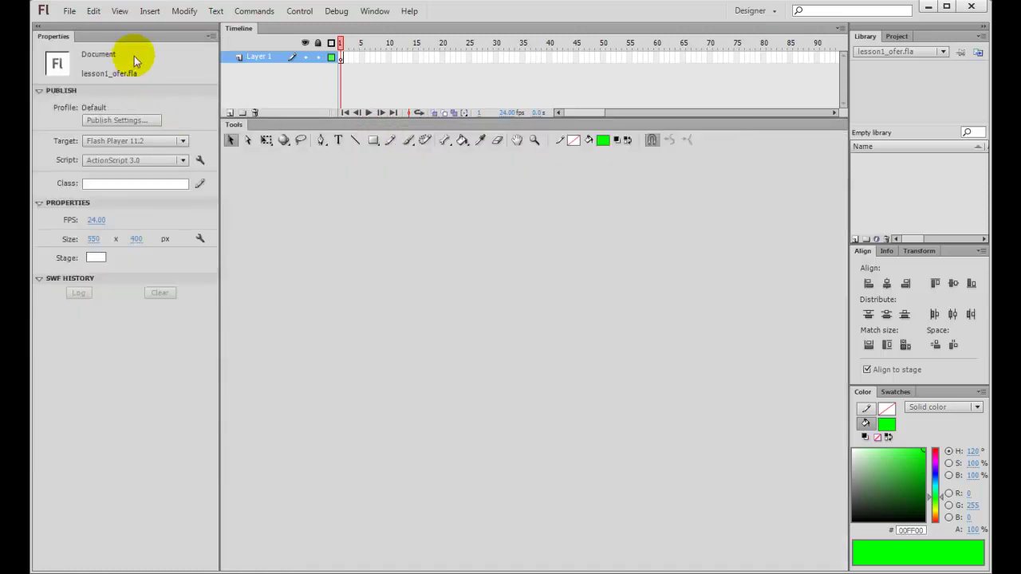
drag(244, 125, 82, 25)
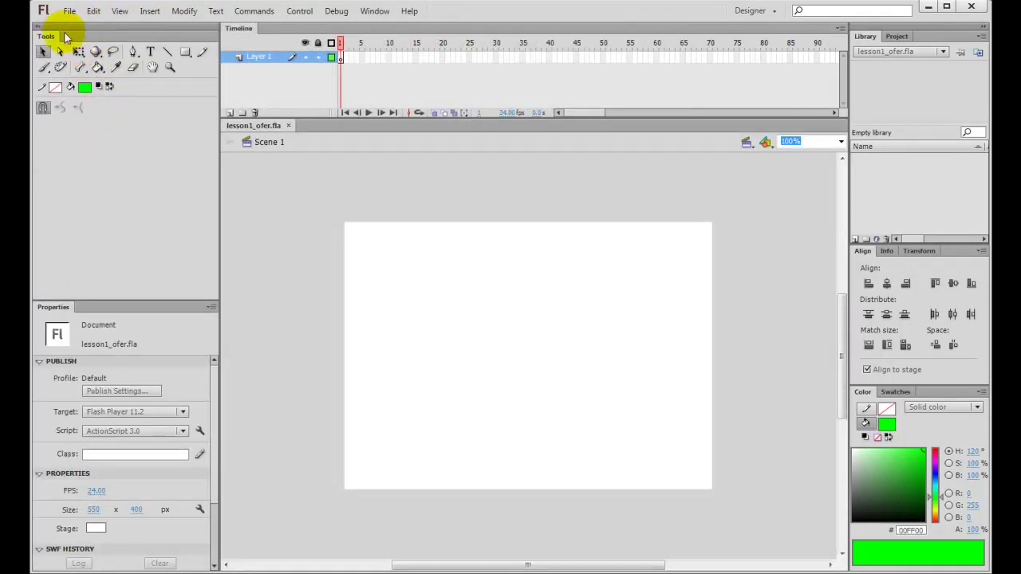
drag(48, 38, 159, 48)
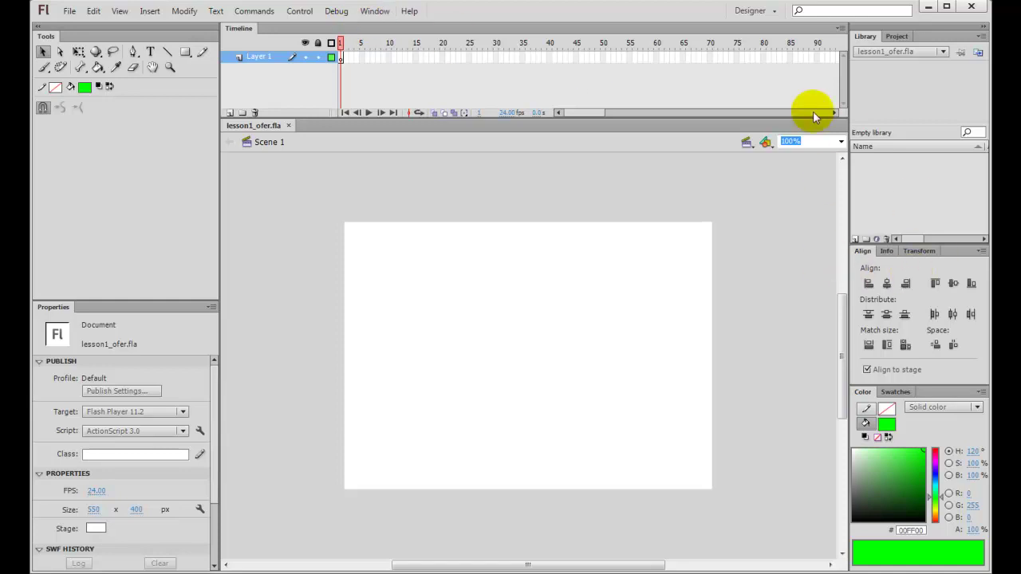
Hide the Tools panel and show it again
click(374, 11)
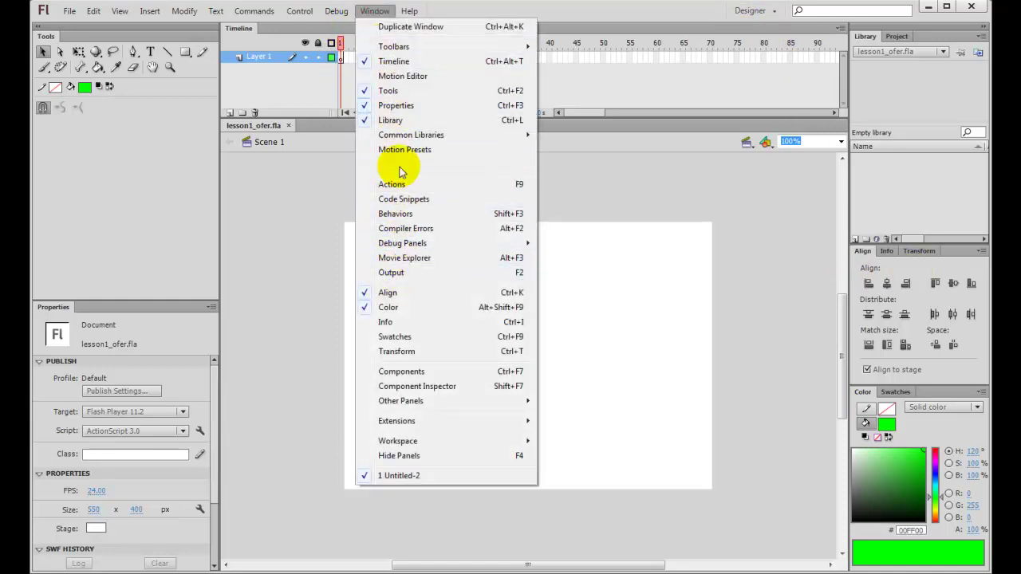
click(406, 96)
click(374, 11)
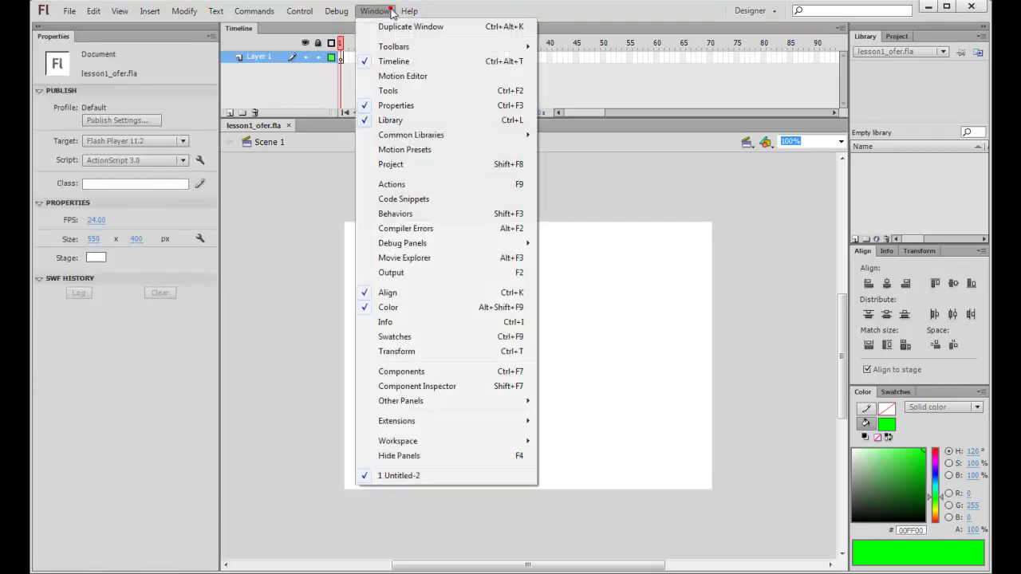
click(404, 93)
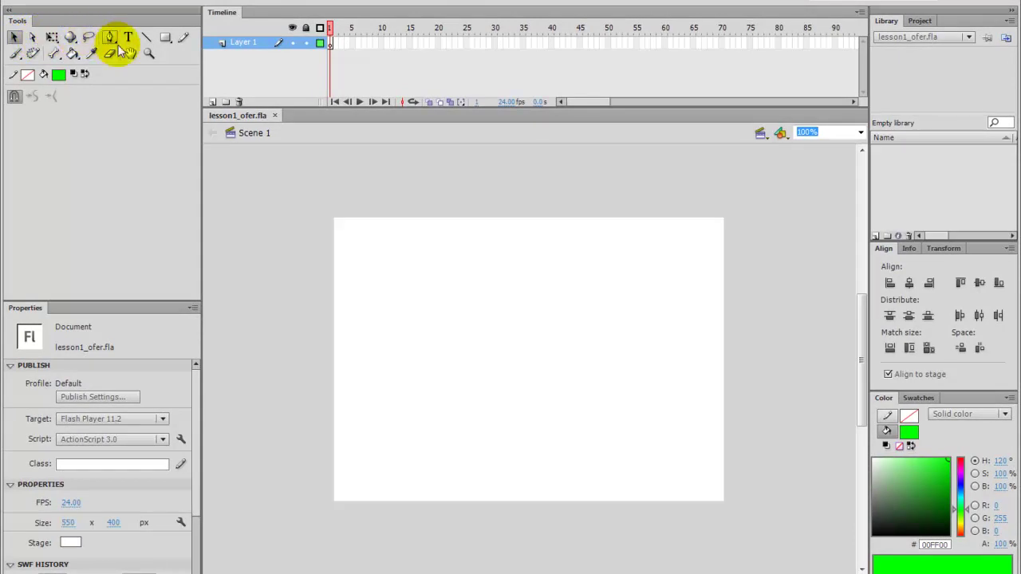
Paint two wavy green brush strokes across the stage and draw a thin grey pencil line below them
click(14, 53)
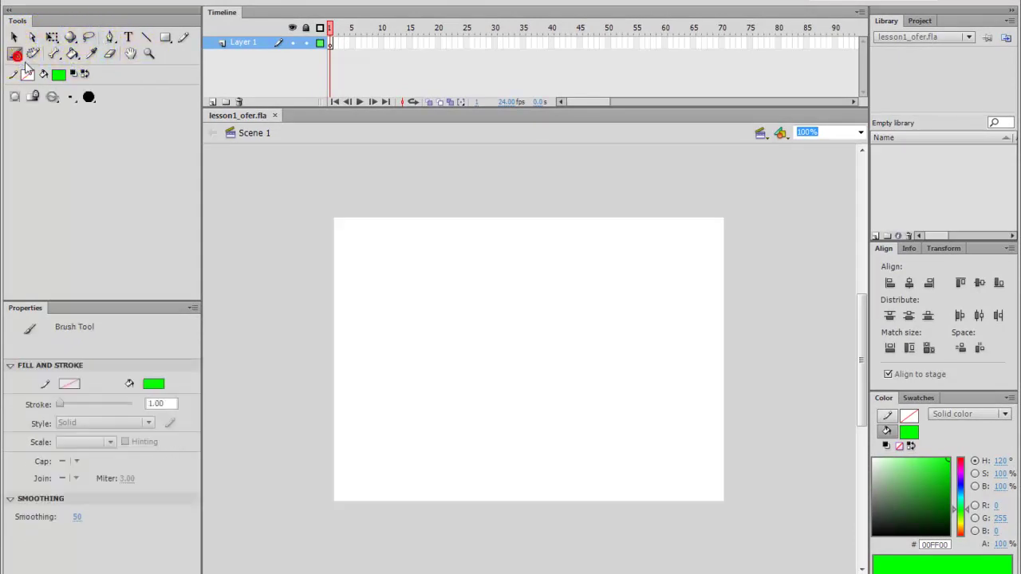
mouse_move(359, 255)
mouse_down()
mouse_move(364, 287)
mouse_move(406, 293)
mouse_move(582, 278)
mouse_up()
mouse_move(555, 349)
mouse_down()
mouse_move(625, 351)
mouse_move(444, 354)
mouse_move(473, 401)
mouse_move(554, 405)
mouse_up()
click(184, 36)
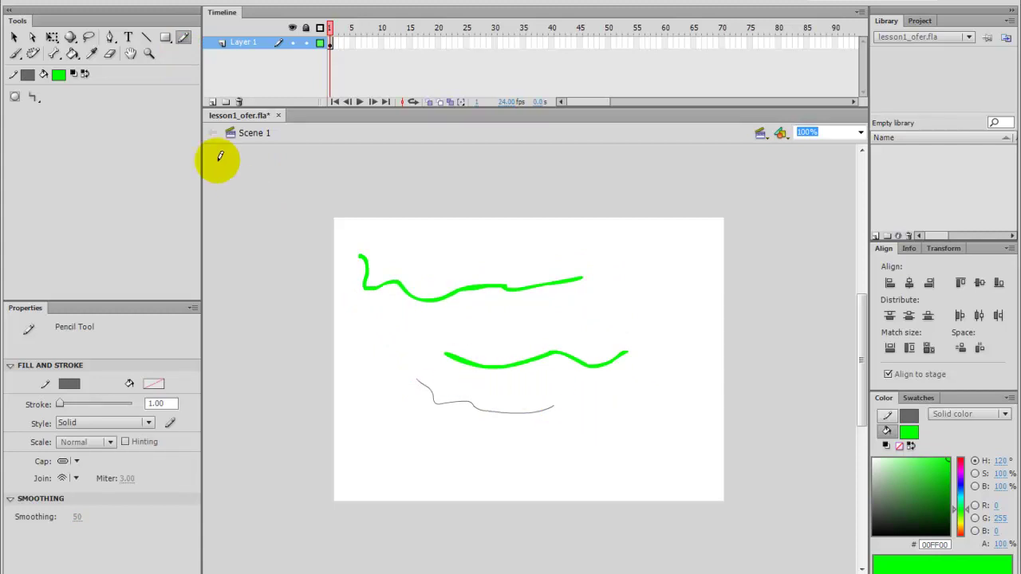
click(15, 54)
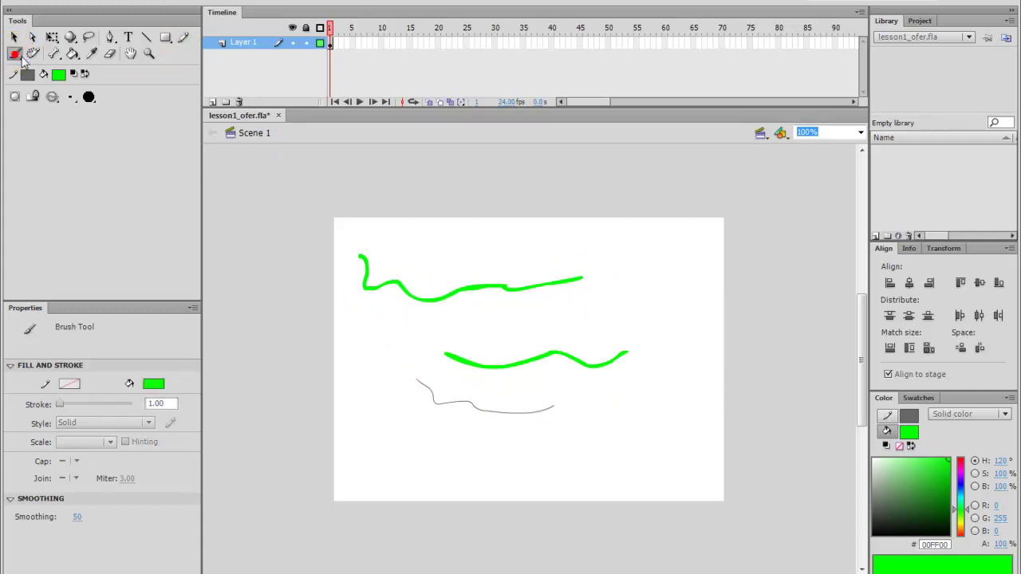
click(183, 39)
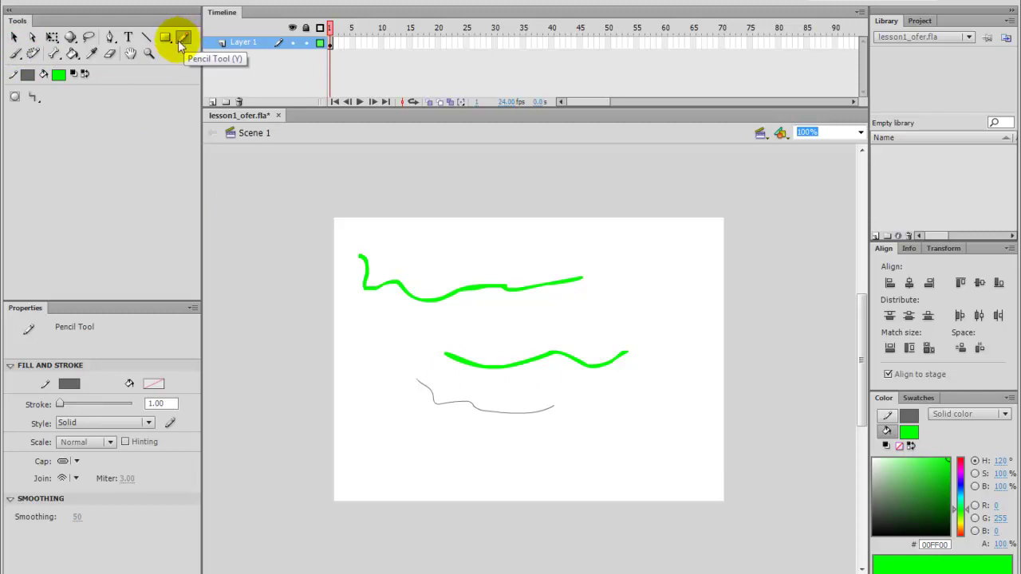
Draw a green square with a grey outline near the stage's right edge and a matching green circle below it
click(165, 38)
drag(631, 259, 701, 334)
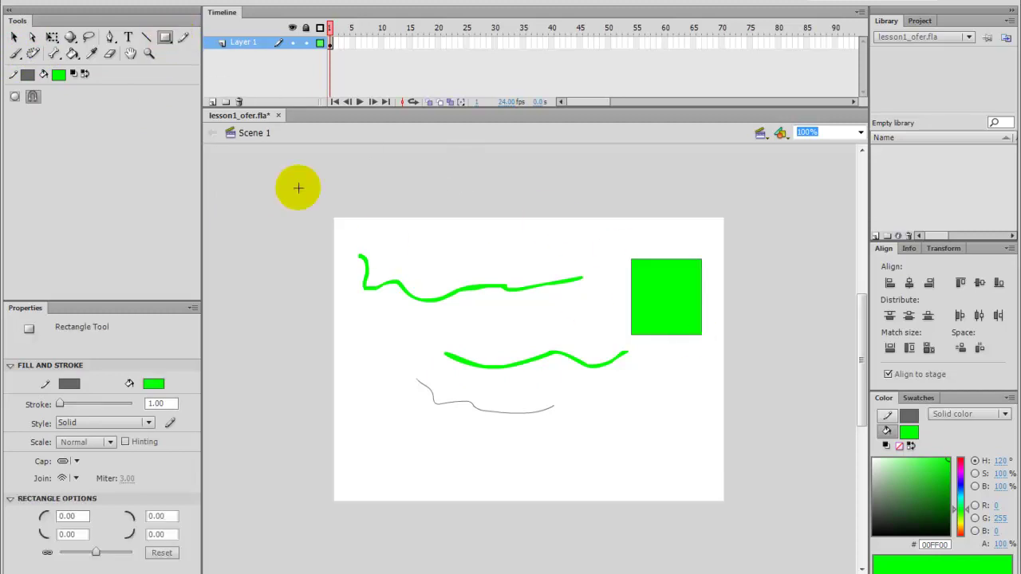
click(169, 40)
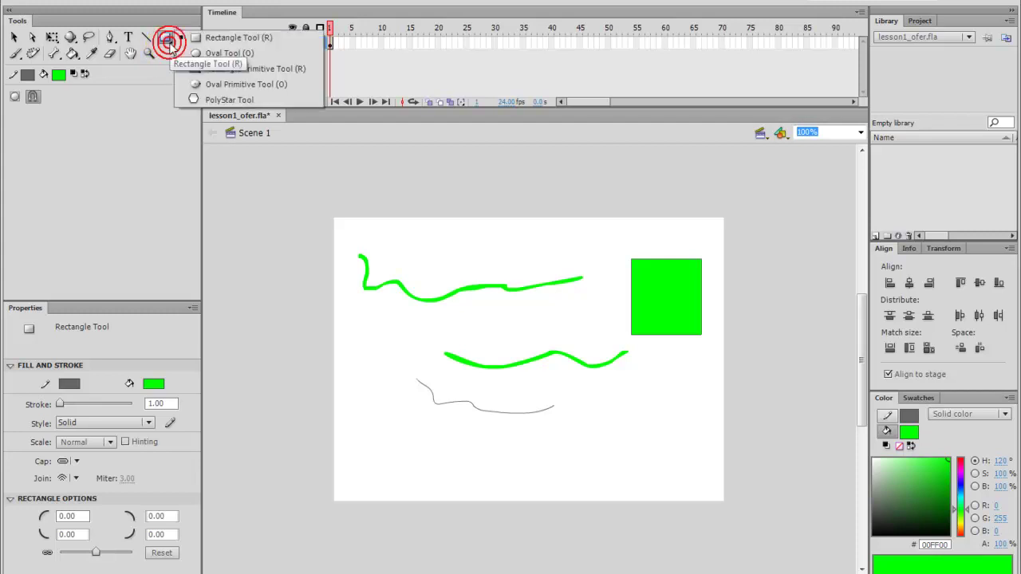
click(207, 55)
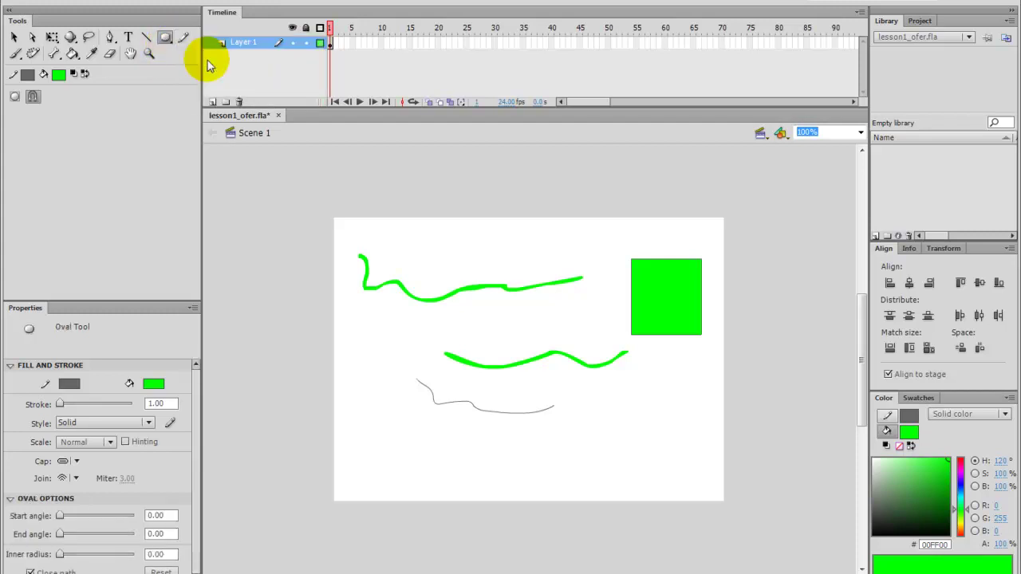
click(167, 40)
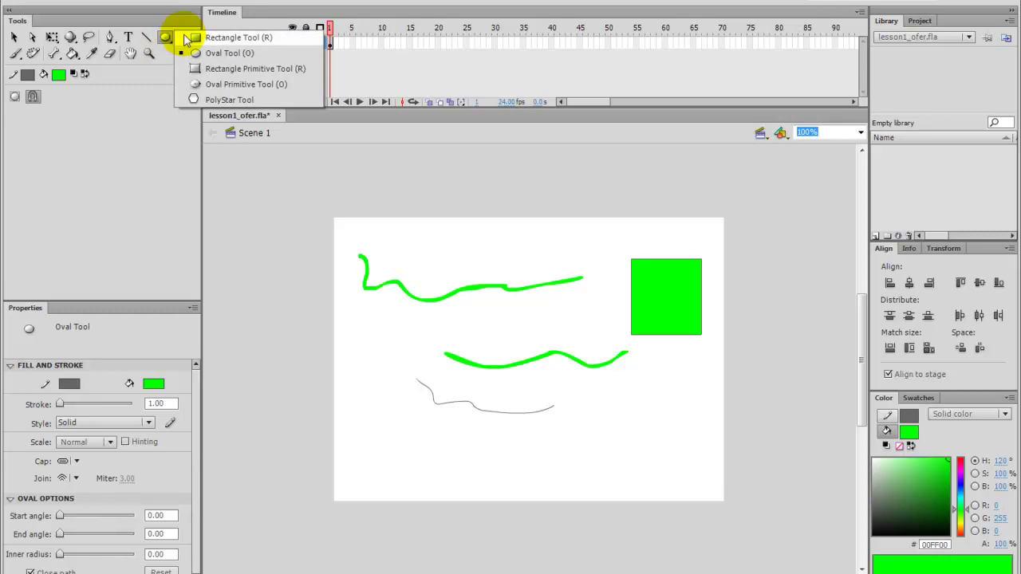
click(196, 38)
click(167, 39)
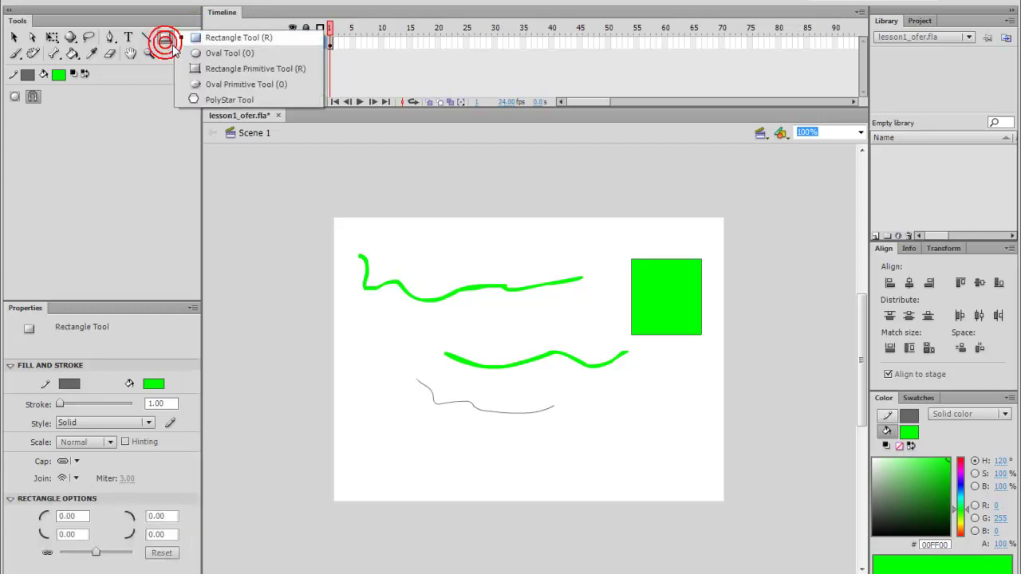
click(195, 53)
drag(574, 400, 643, 461)
Set the fill colour to blue 0033CC and draw a circle near the stage's lower-left corner
click(58, 75)
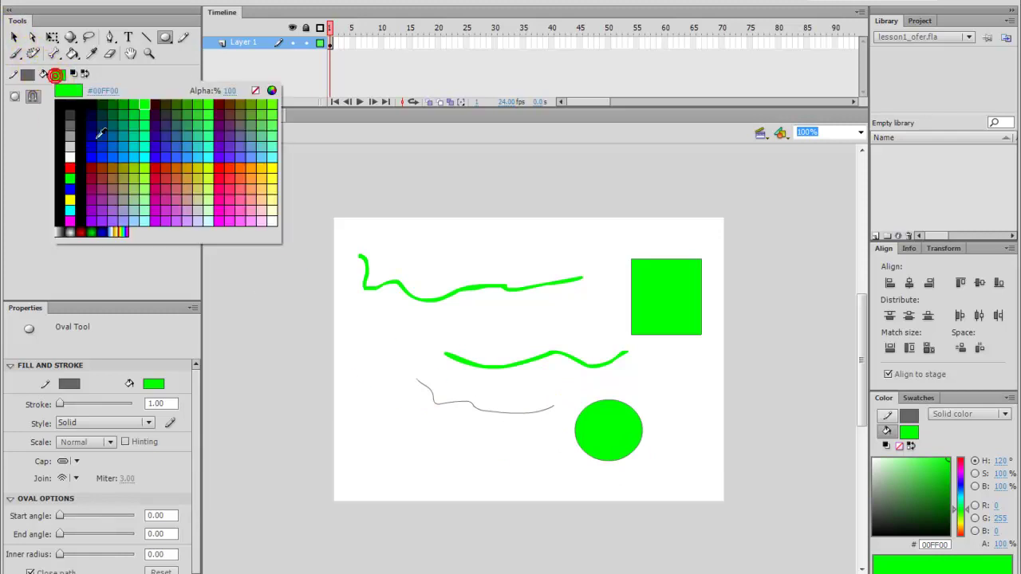
click(102, 148)
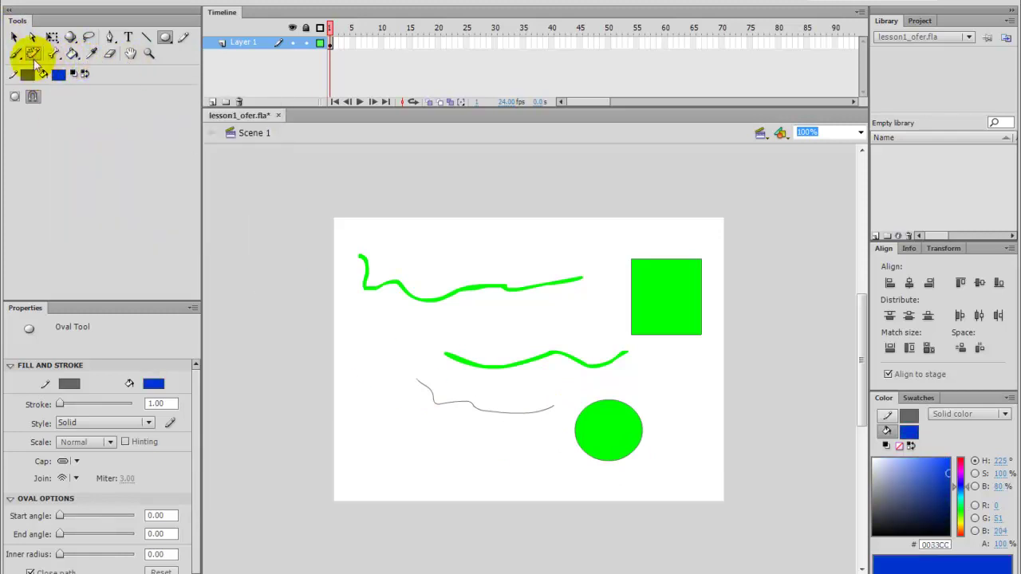
drag(357, 396, 429, 463)
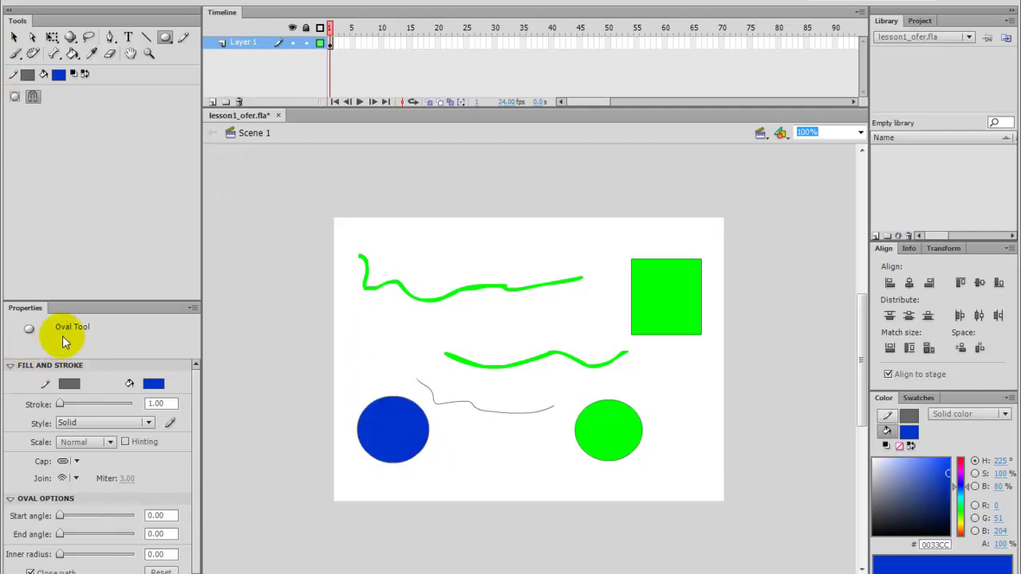
Select the fill of the blue circle to inspect its shape properties
click(13, 36)
click(389, 425)
drag(389, 422, 395, 438)
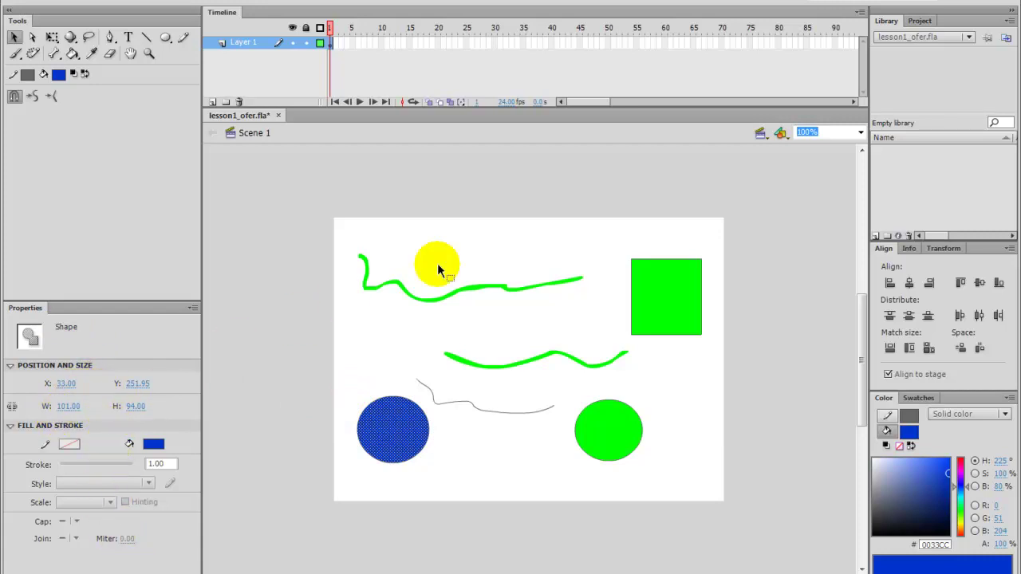
Deselect the shape and set the document's frame rate to 30 FPS
click(520, 231)
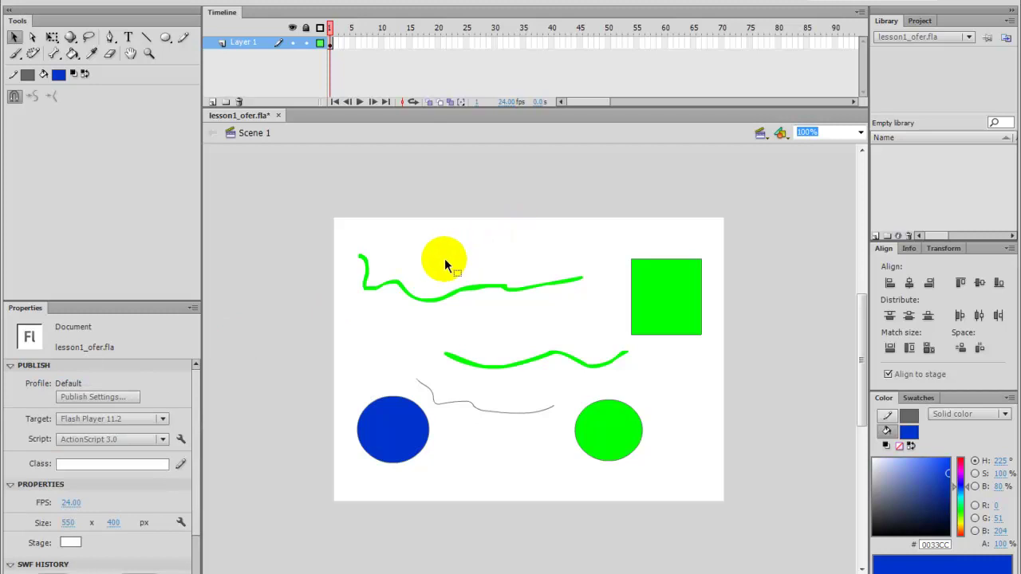
click(75, 502)
text(30)
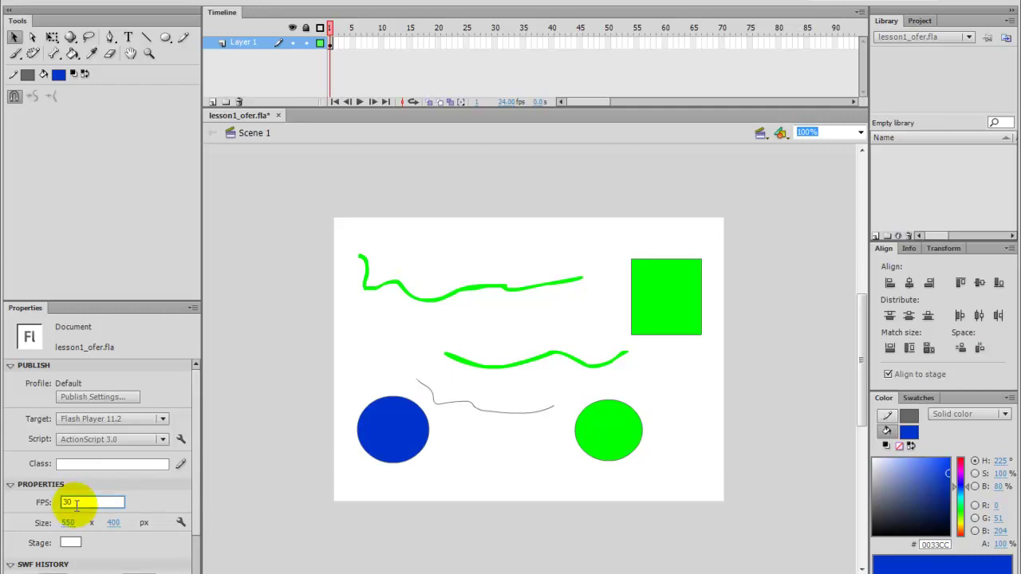
key(Return)
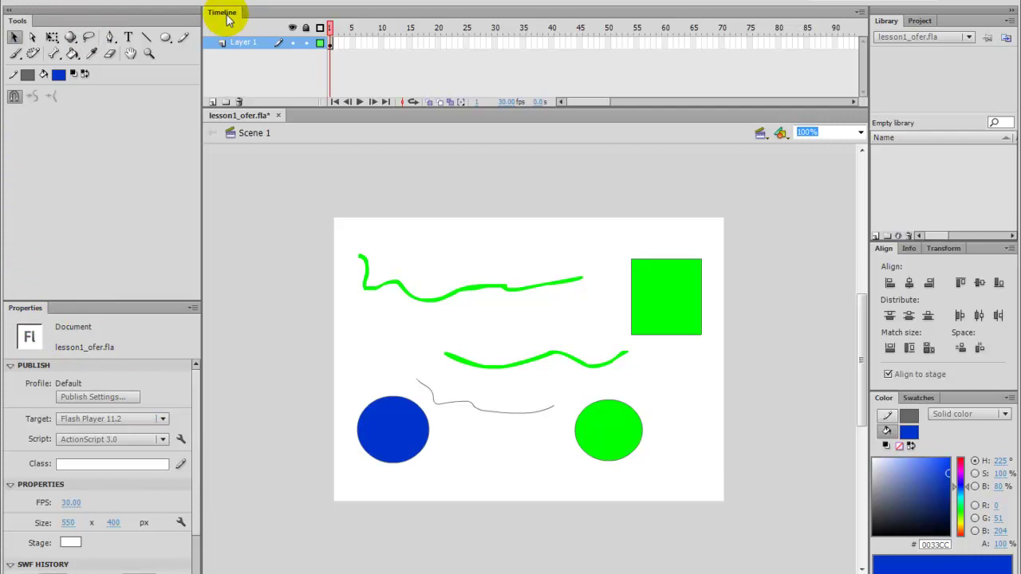
Add a layer above Layer 1 and draw a large blue oval on it across the middle of the stage
click(331, 44)
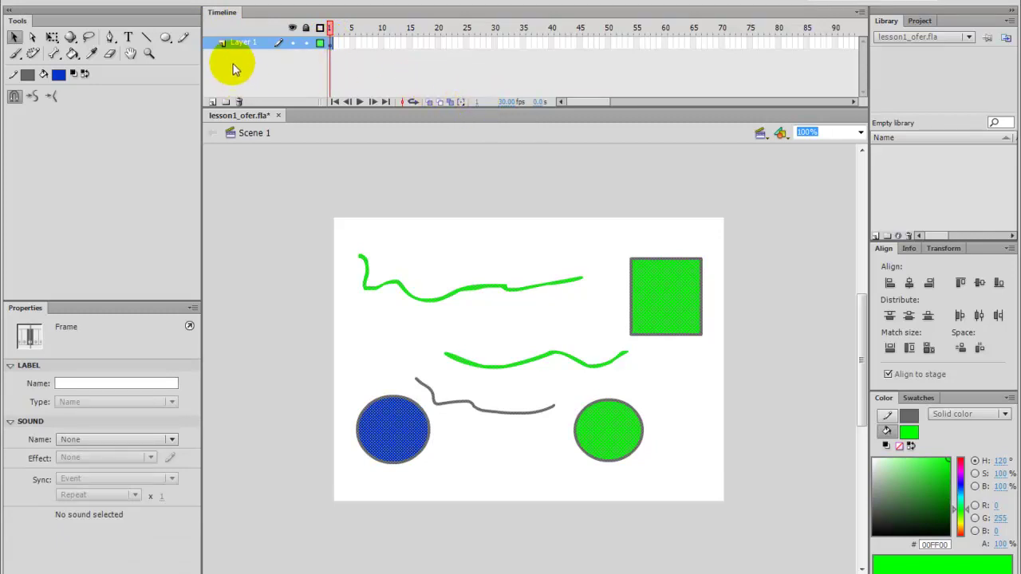
click(212, 102)
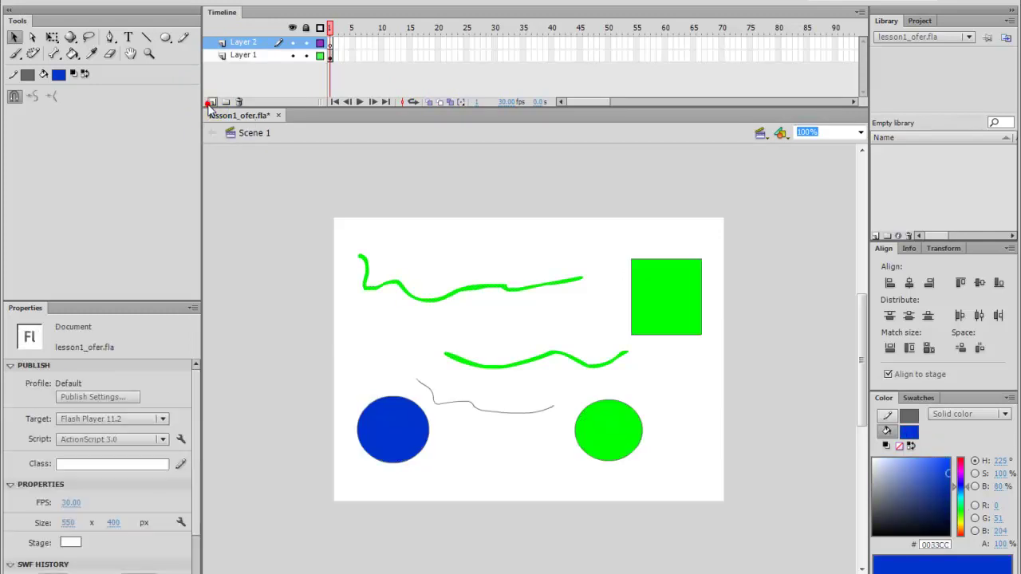
click(323, 44)
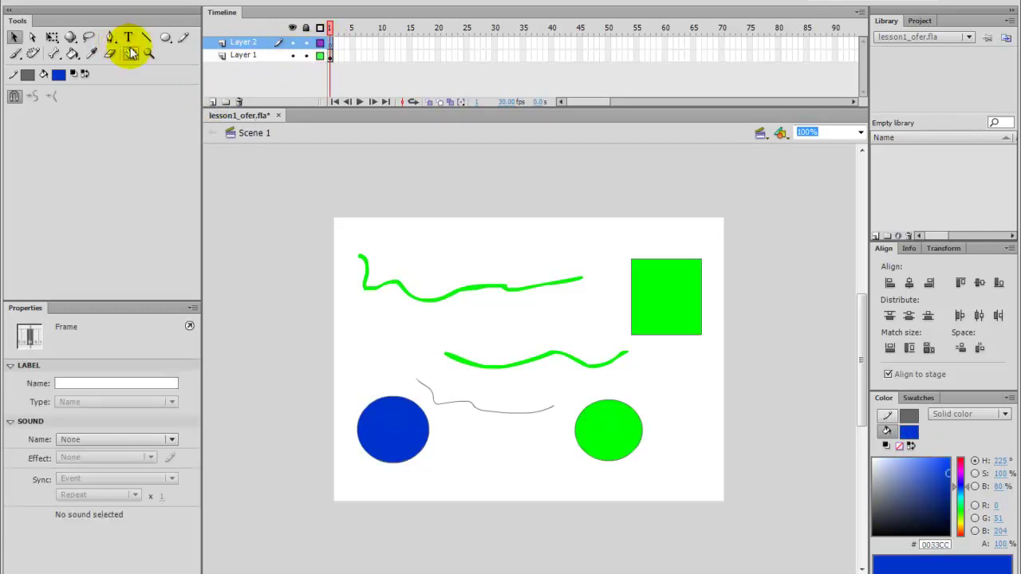
click(165, 37)
drag(381, 255, 617, 444)
Move Layer 2 below Layer 1 so the large oval sits behind the other shapes
click(16, 52)
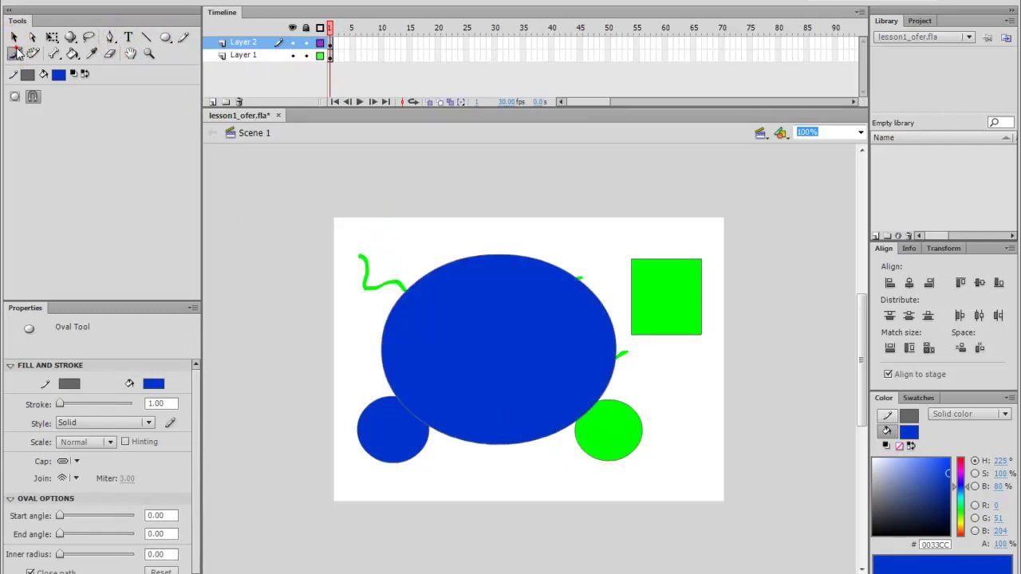
click(15, 37)
drag(248, 42, 251, 69)
click(479, 195)
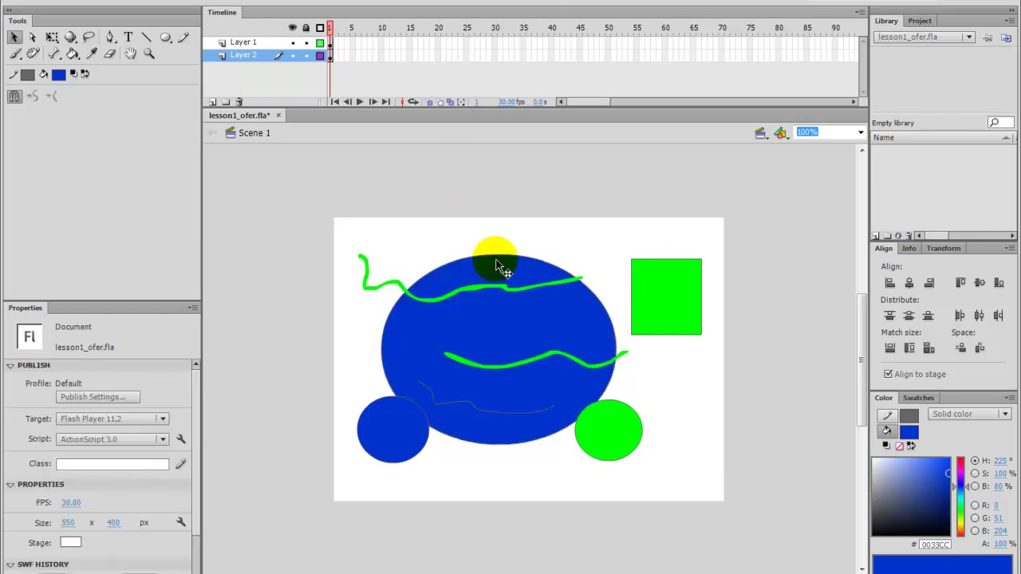
Move Layer 2 back above Layer 1 and delete it
drag(260, 64, 248, 33)
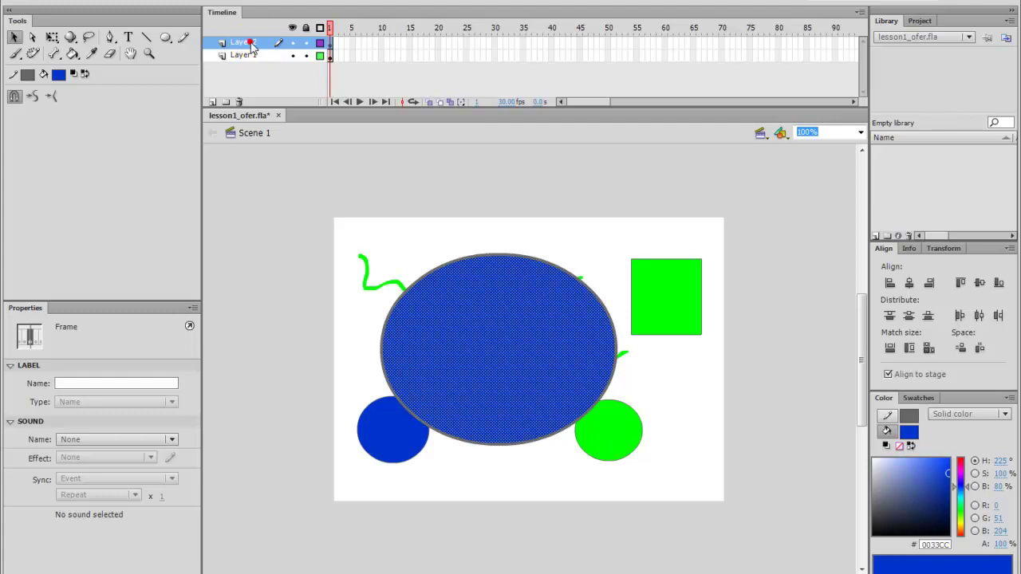
click(237, 103)
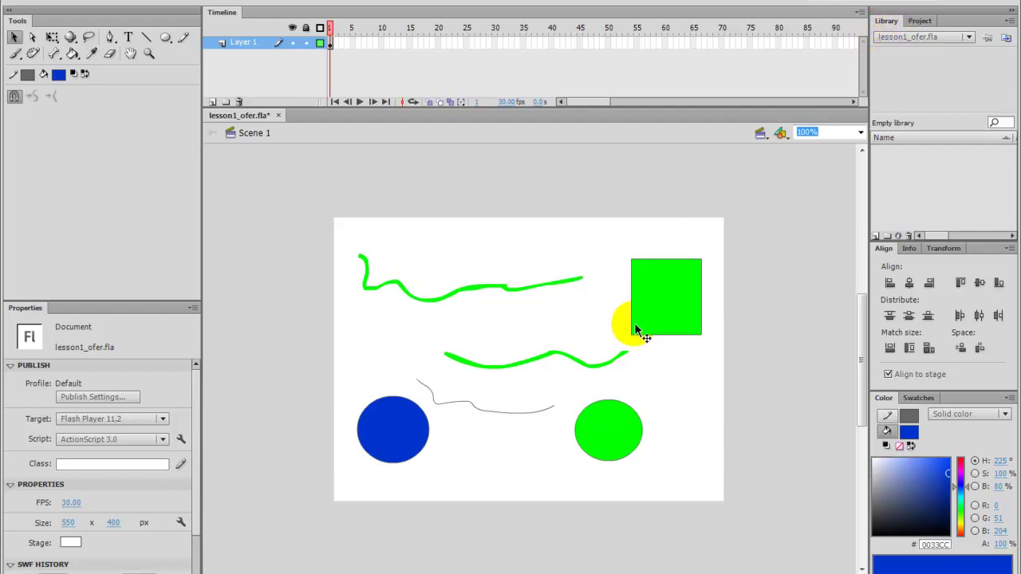
Centre the green square on the stage vertically and horizontally, and align it to the stage's left and top edges
click(654, 306)
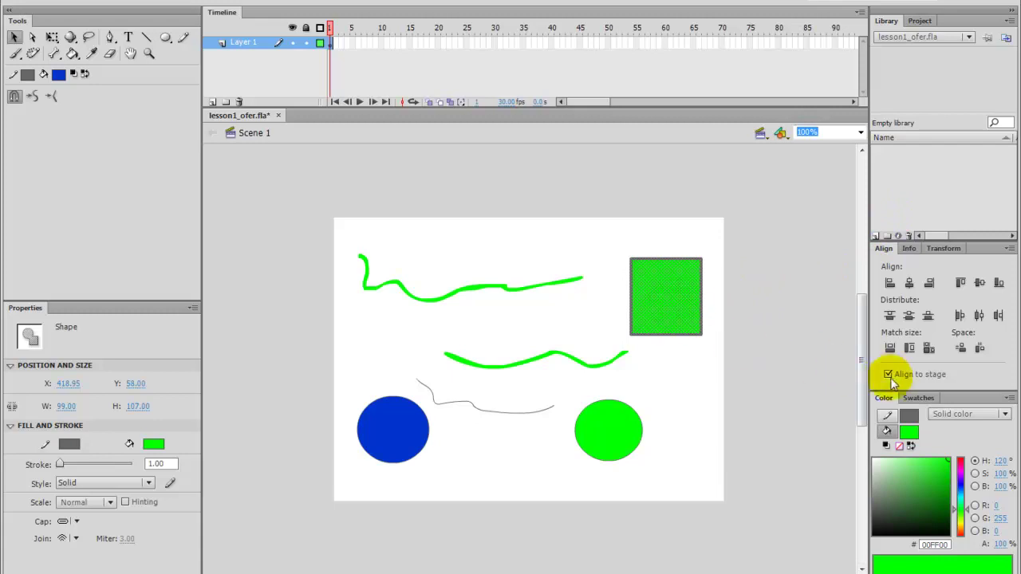
click(979, 283)
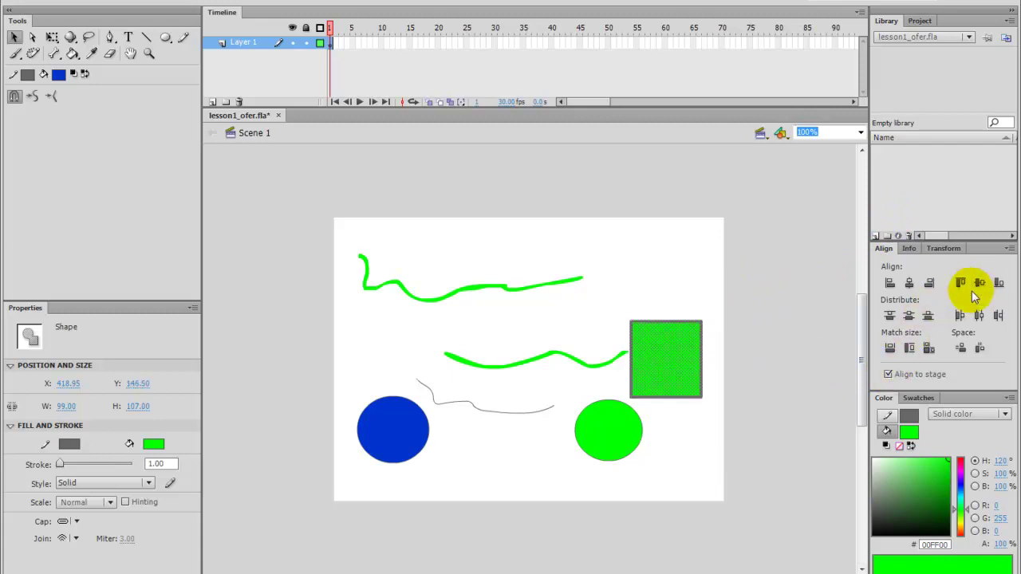
click(909, 283)
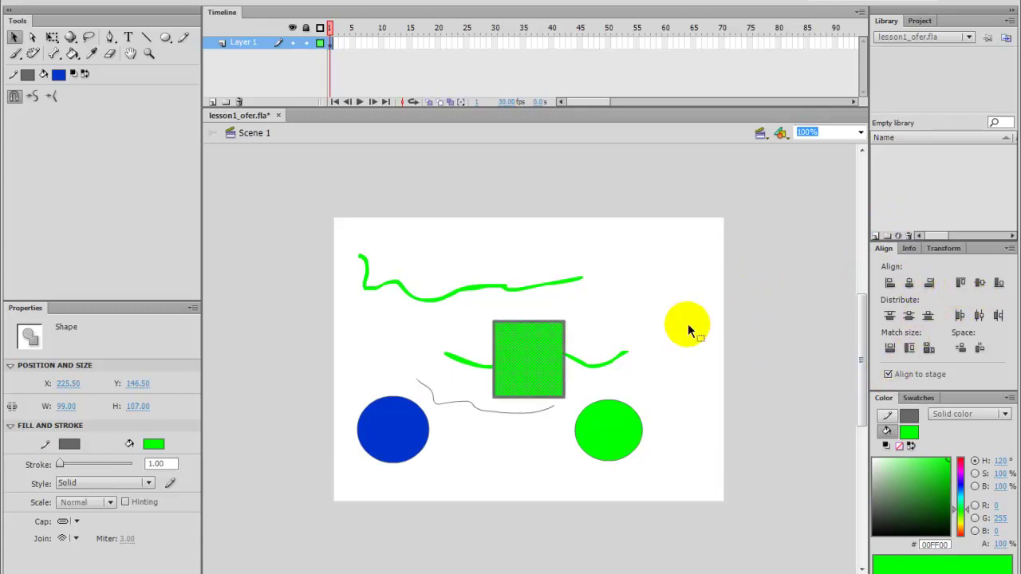
click(891, 281)
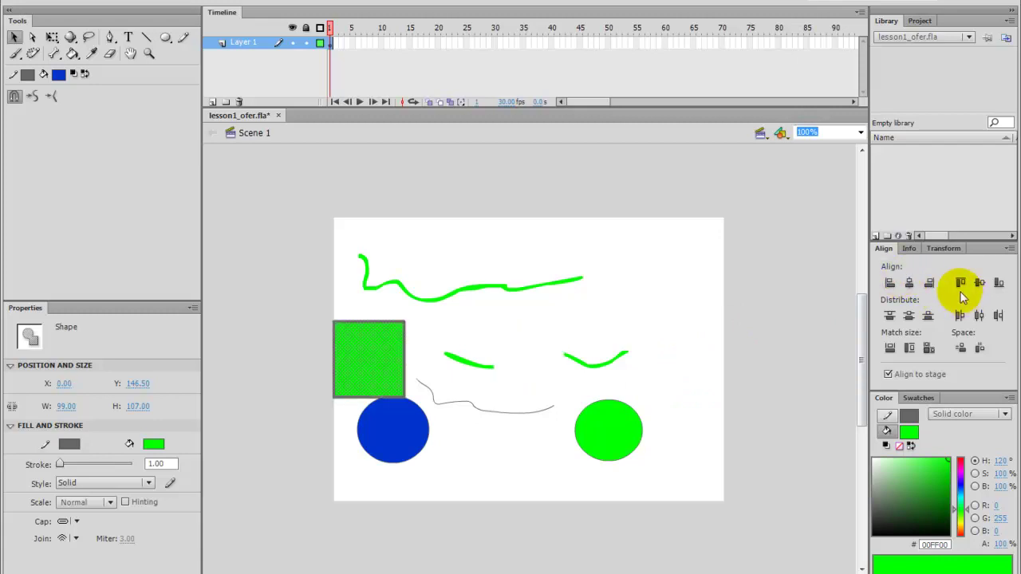
click(961, 283)
With stage alignment off, align the green square and circle by their bottom and top edges, and move both near the stage's upper edge
drag(667, 422, 618, 427)
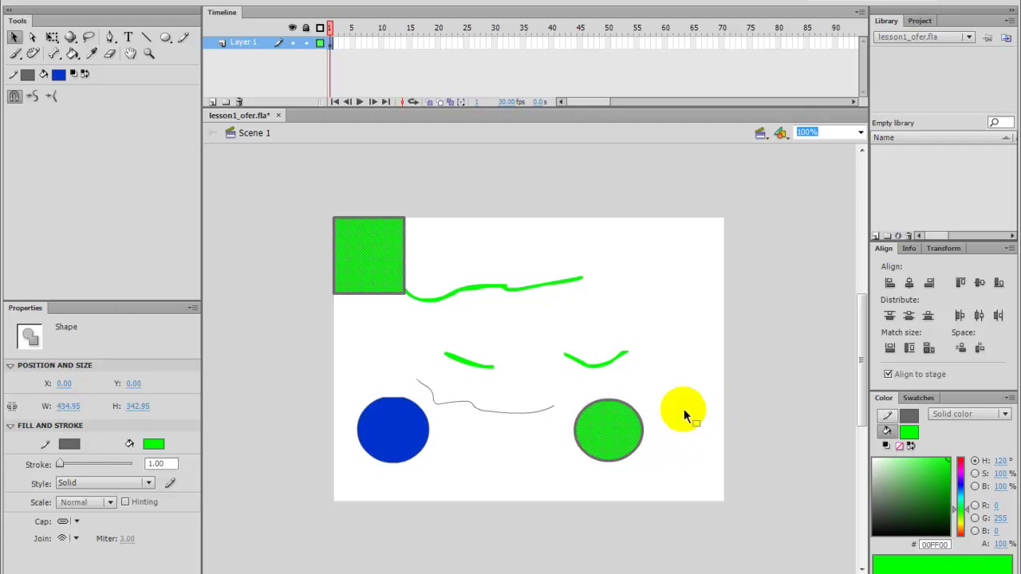
click(887, 374)
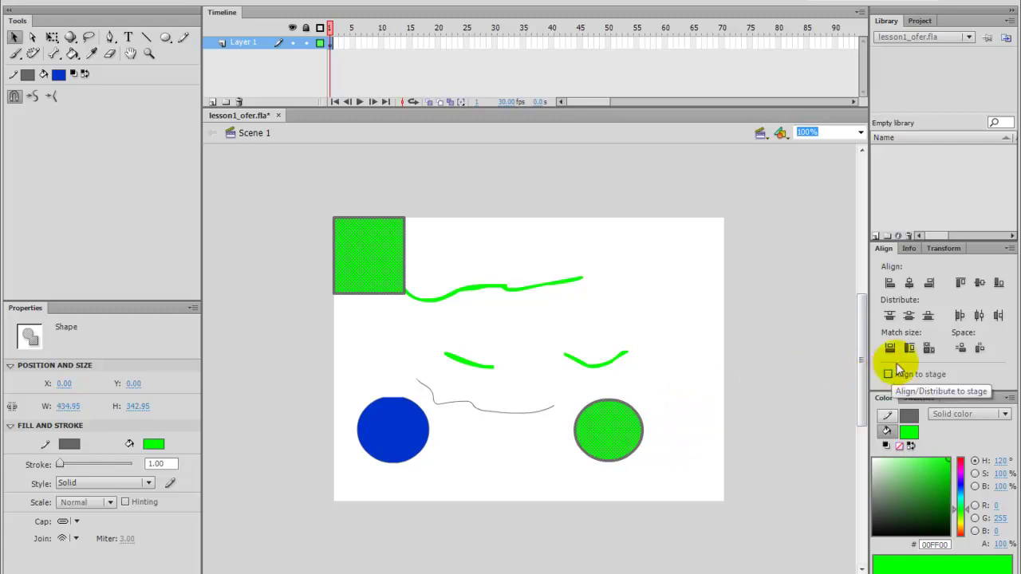
click(999, 284)
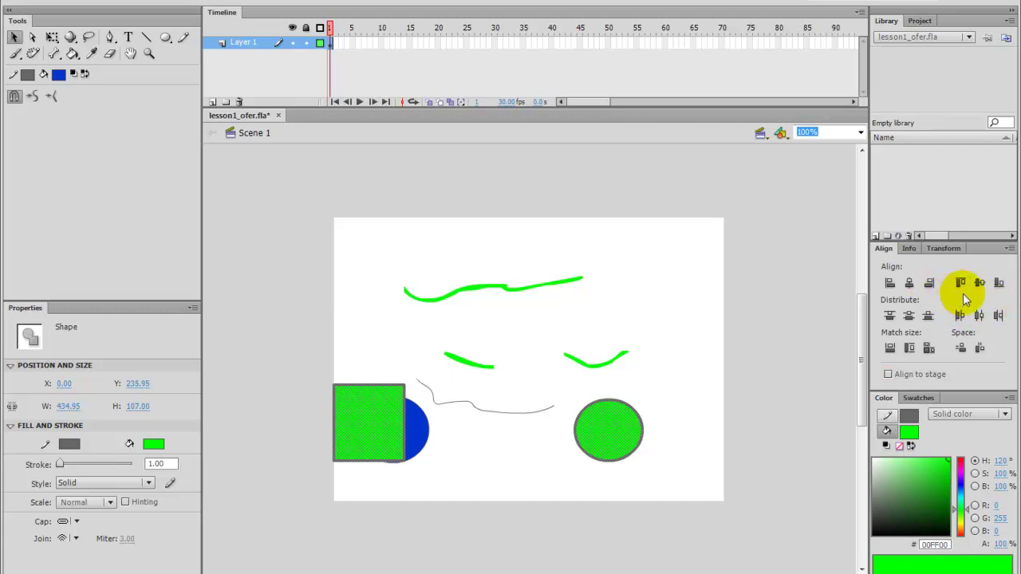
click(960, 287)
drag(623, 395, 638, 233)
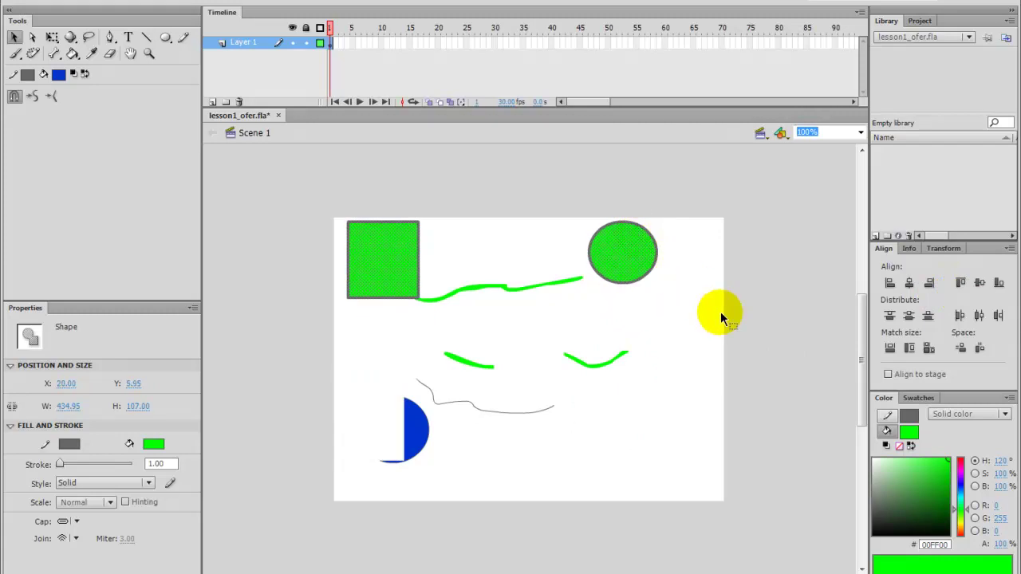
Mix a new fill colour and recolour the green square light blue 00BFFF
click(720, 311)
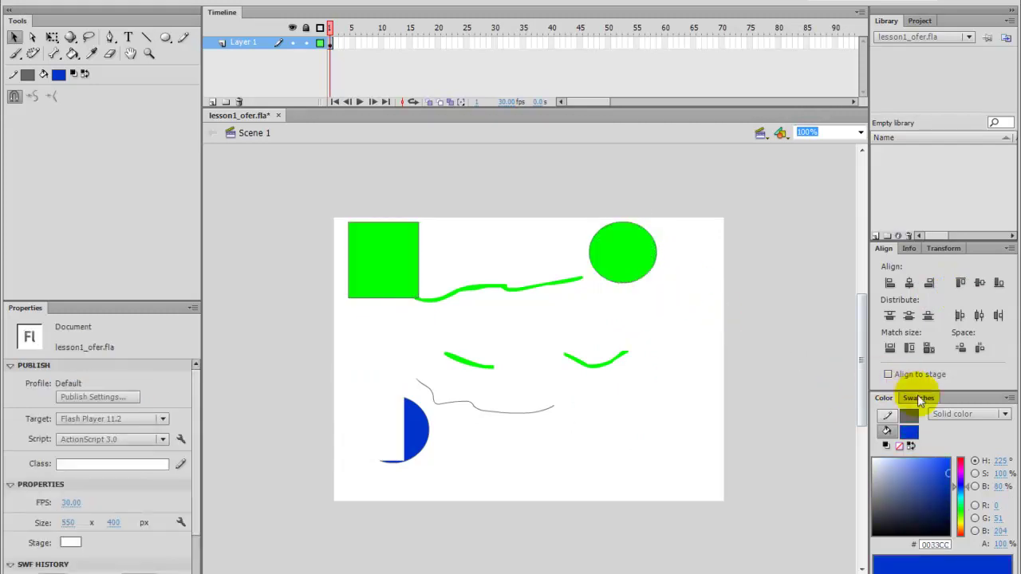
drag(930, 489, 933, 461)
click(962, 500)
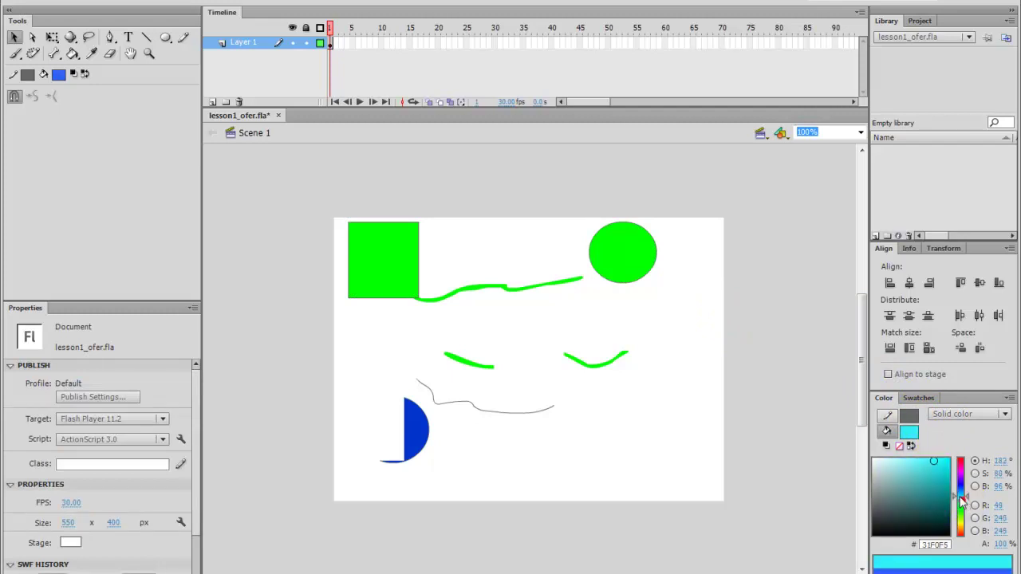
drag(560, 364, 422, 275)
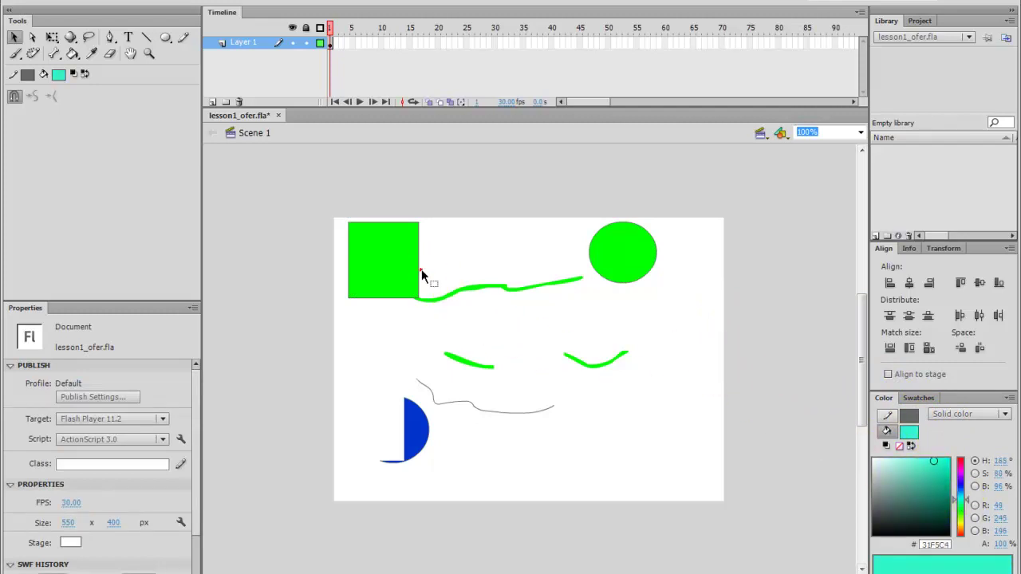
click(394, 262)
click(961, 499)
click(674, 373)
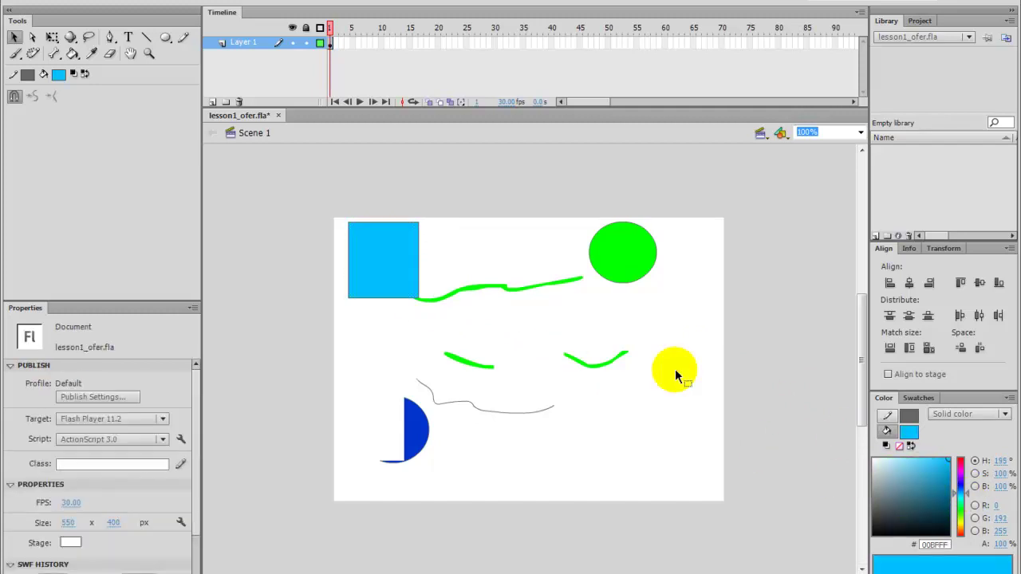
Select all the artwork on the stage and delete it
key(ctrl+a)
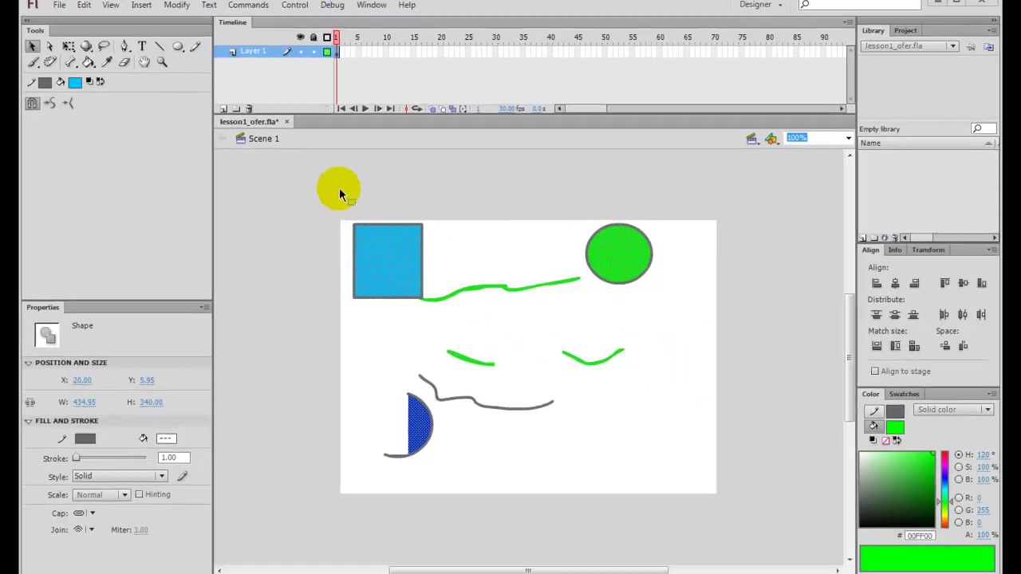
click(334, 186)
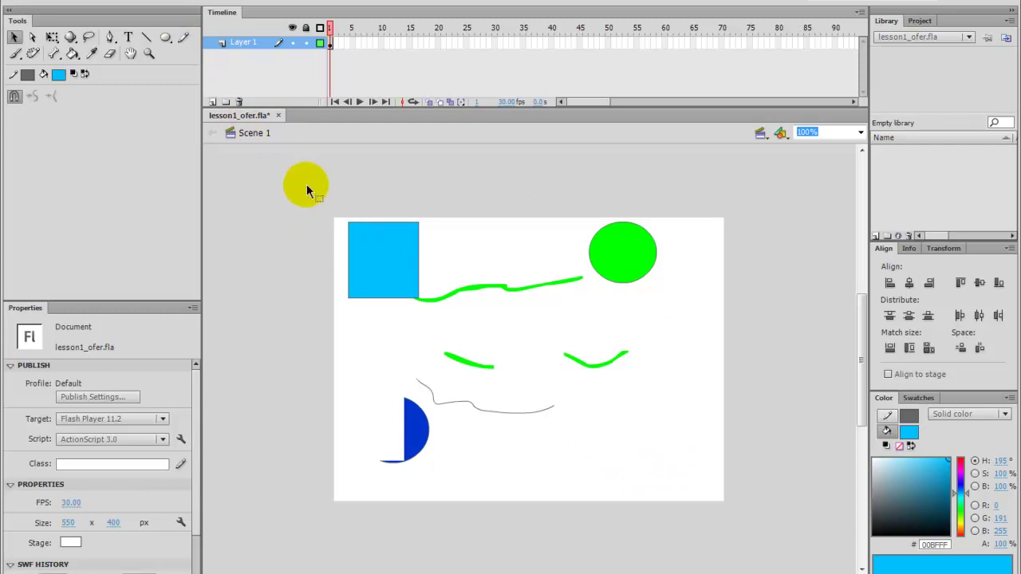
mouse_move(309, 188)
mouse_down()
mouse_move(440, 298)
mouse_move(539, 422)
mouse_move(653, 496)
mouse_move(782, 517)
mouse_up()
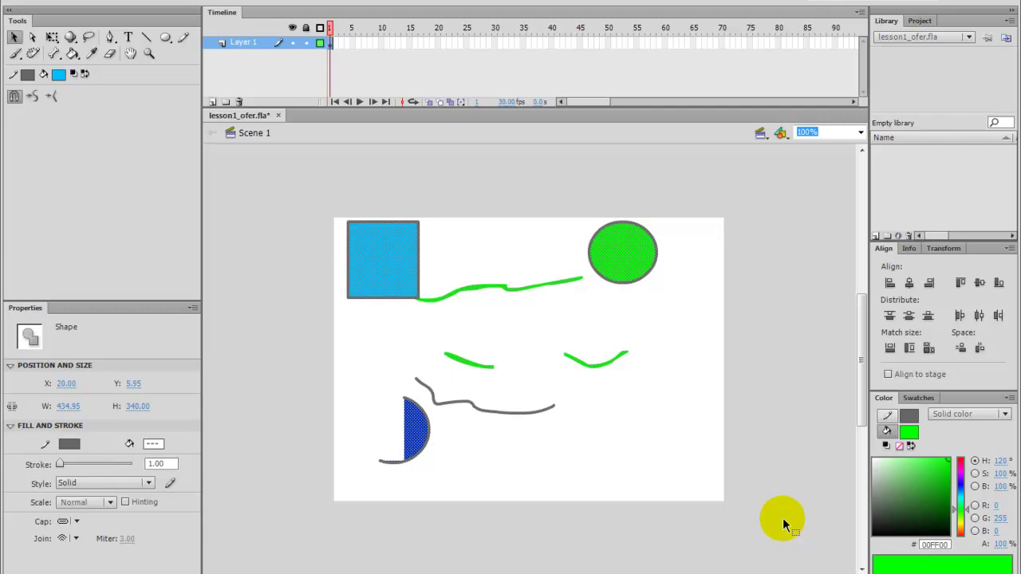
key(Delete)
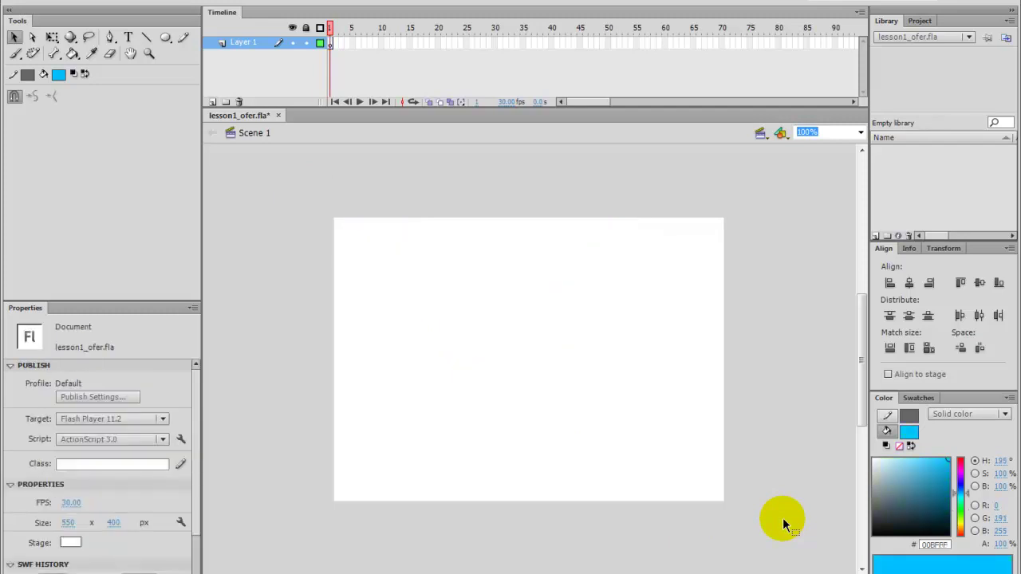
Paint a thick light blue brush stroke across the stage and draw a thin grey wavy pencil line below it
click(16, 54)
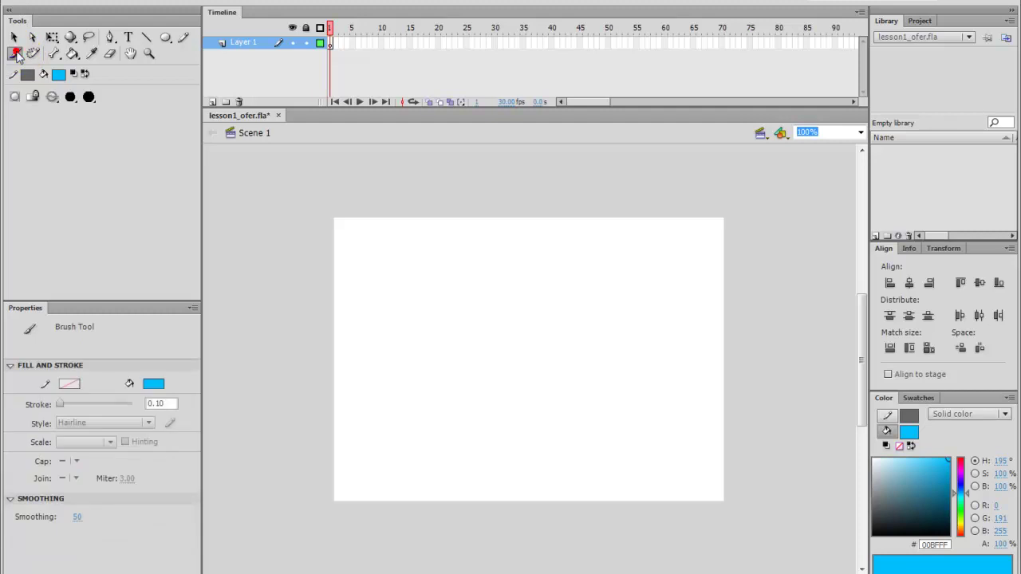
click(15, 100)
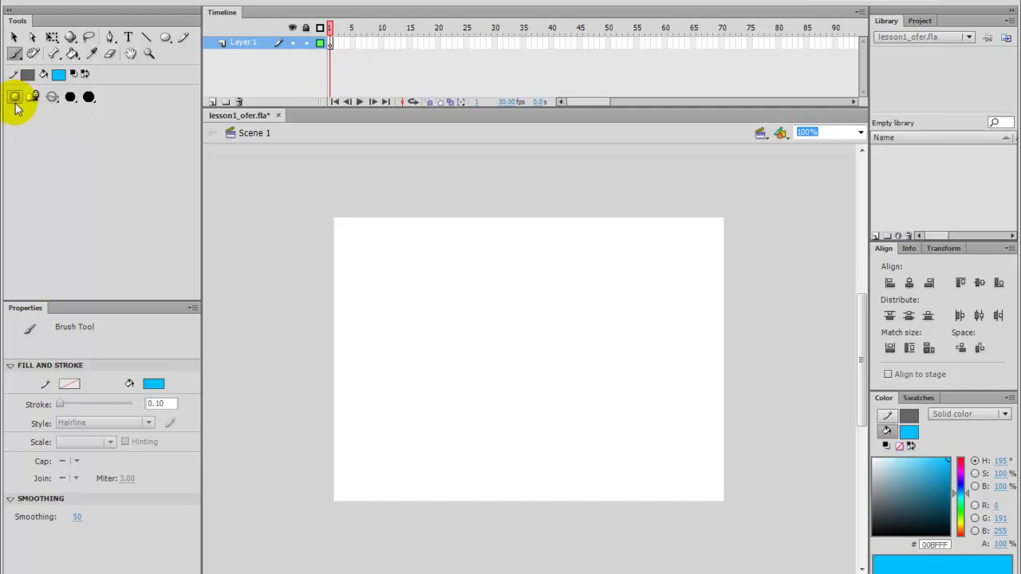
mouse_move(363, 273)
mouse_down()
mouse_move(379, 296)
mouse_move(570, 293)
mouse_move(631, 310)
mouse_move(680, 346)
mouse_up()
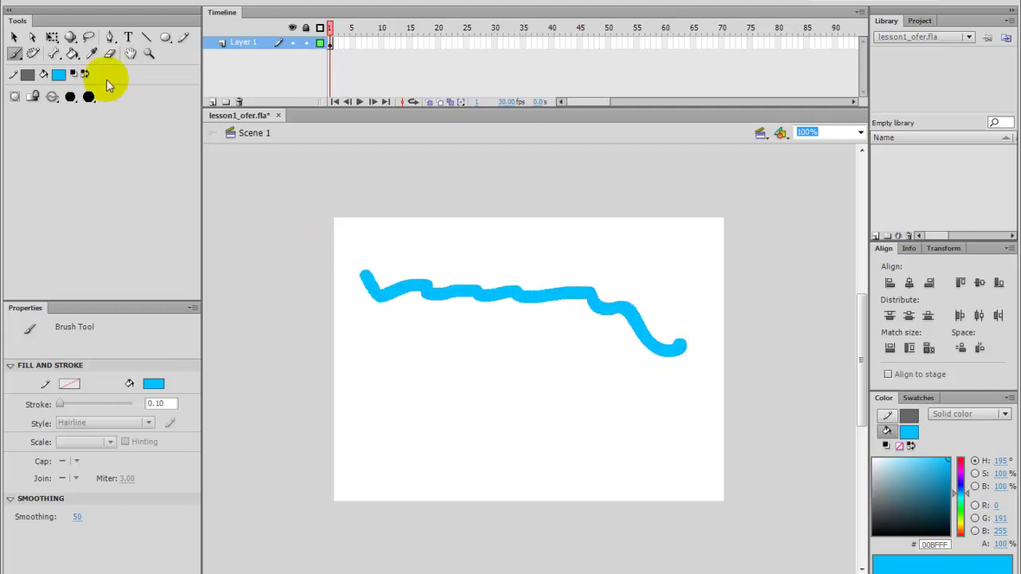
click(183, 37)
mouse_move(356, 372)
mouse_down()
mouse_move(602, 431)
mouse_move(662, 421)
mouse_up()
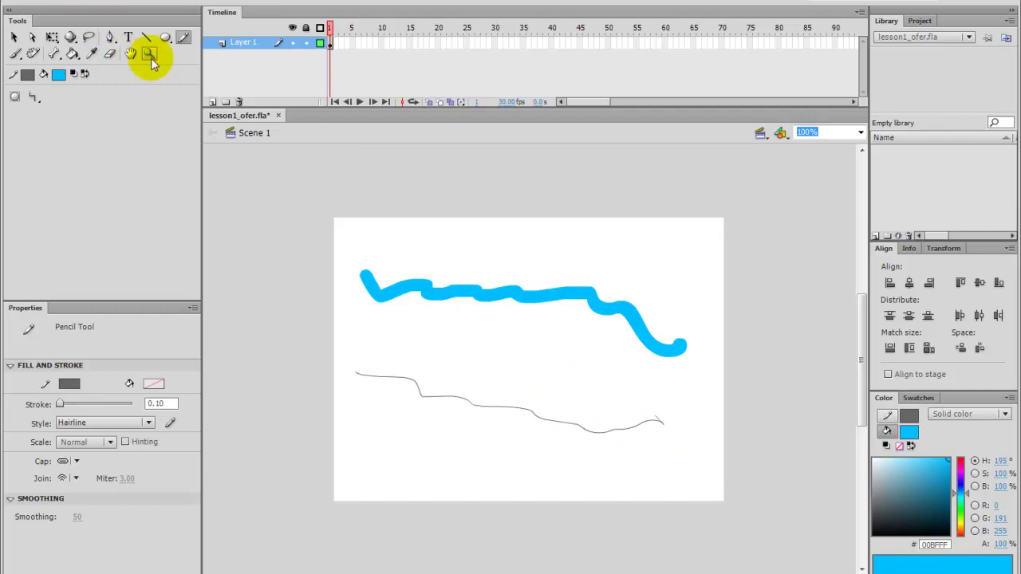
Select the brush stroke and the pencil line in turn to compare their fill and stroke properties
click(14, 36)
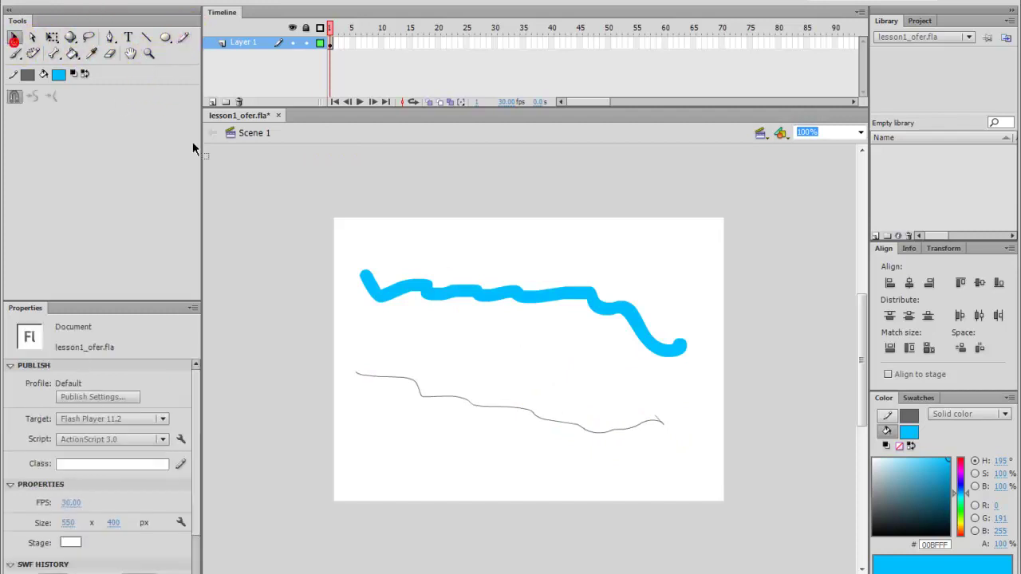
click(528, 300)
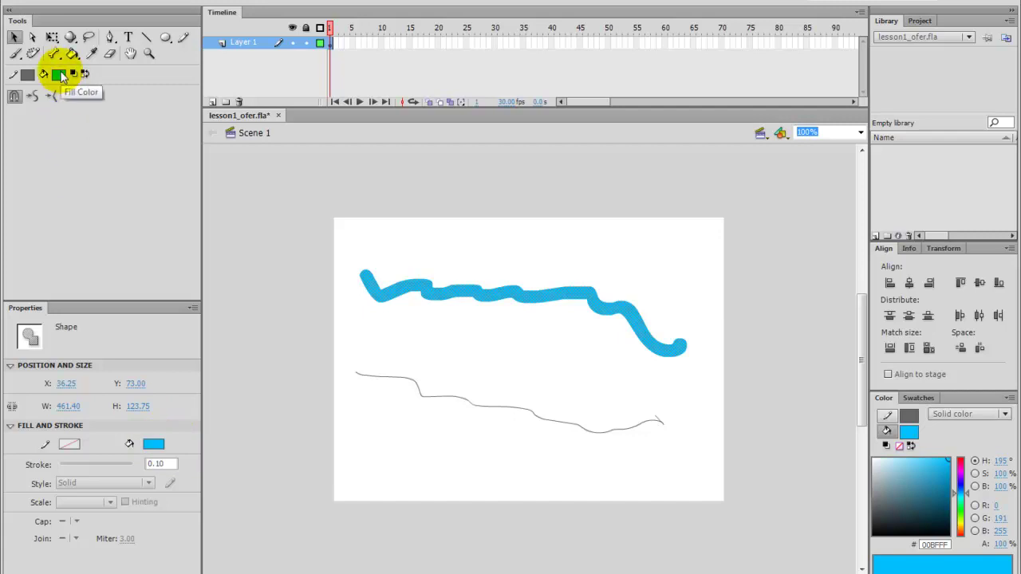
click(433, 394)
double_click(433, 394)
click(24, 86)
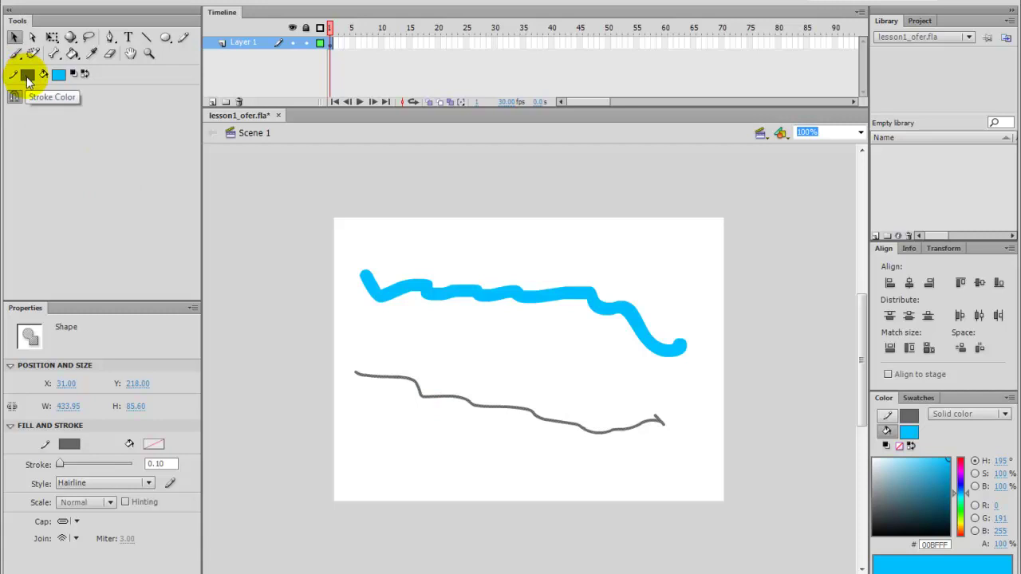
click(364, 281)
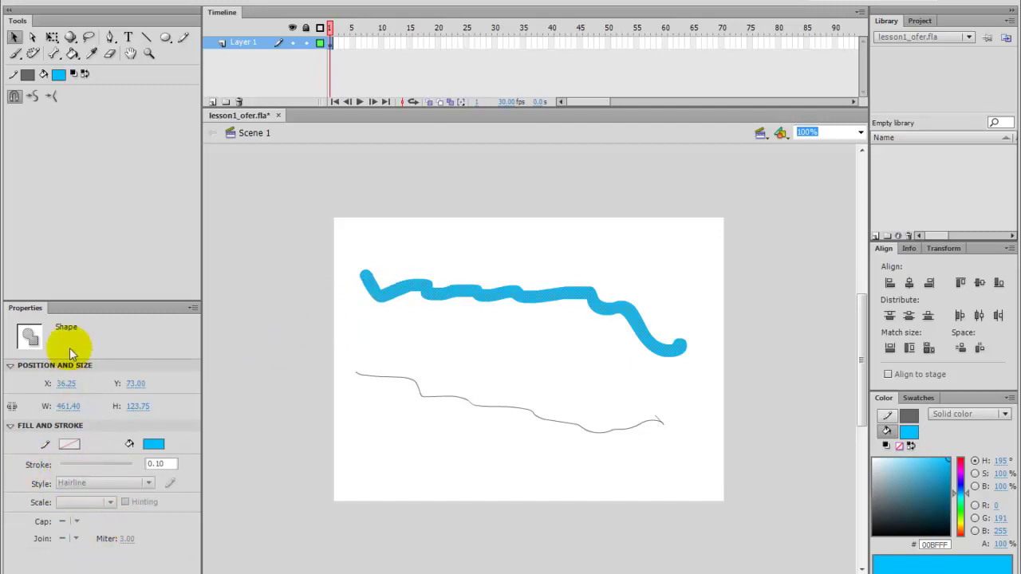
Select the entire pencil line and try stroke thicknesses of 15.75 and 2.03 on it
click(431, 402)
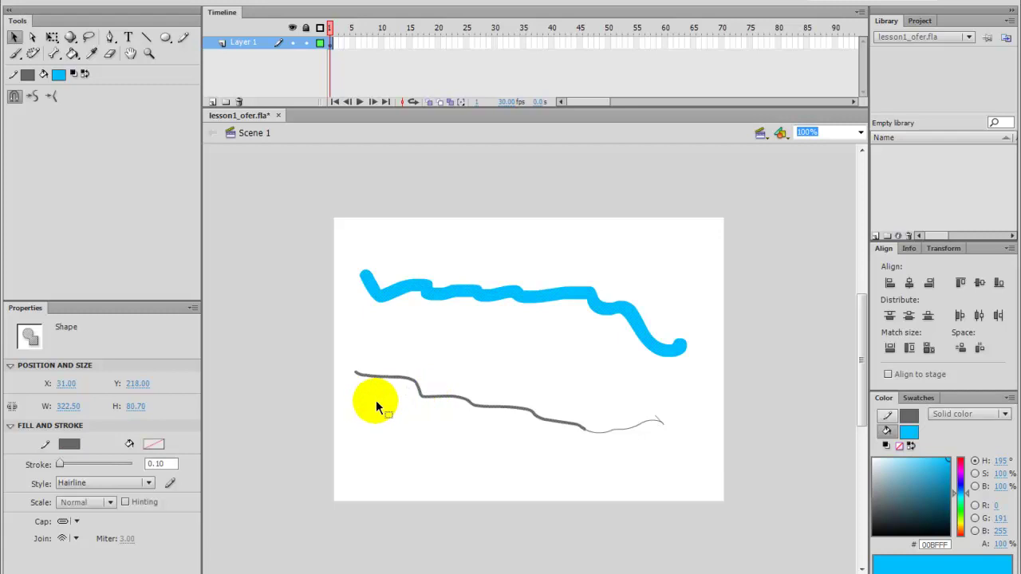
double_click(435, 396)
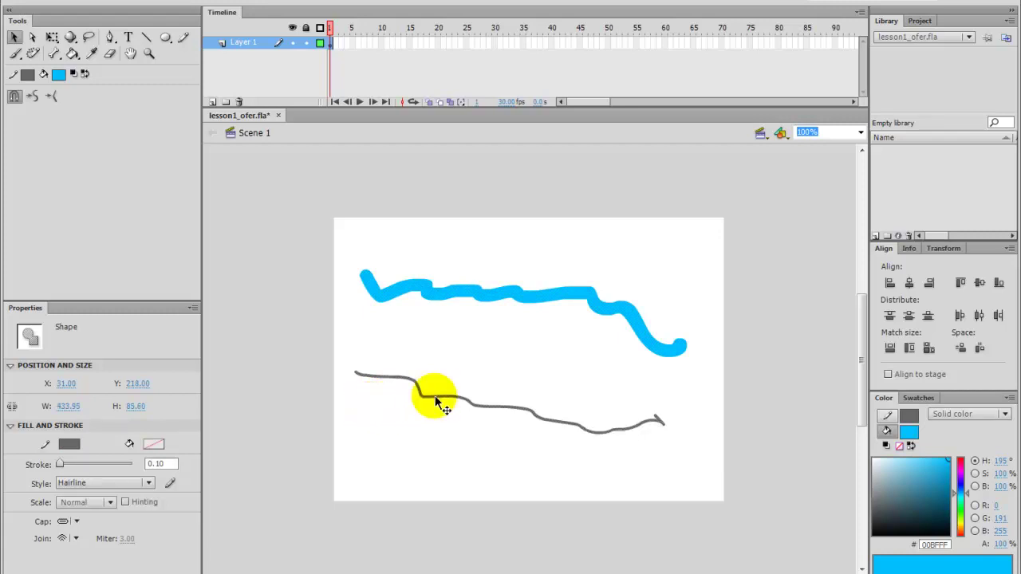
click(481, 447)
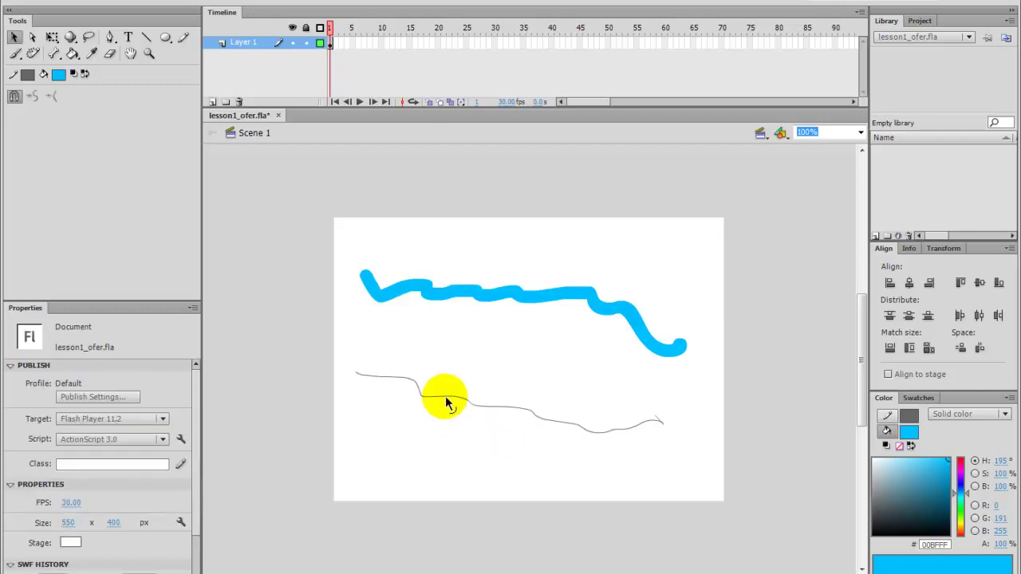
double_click(445, 396)
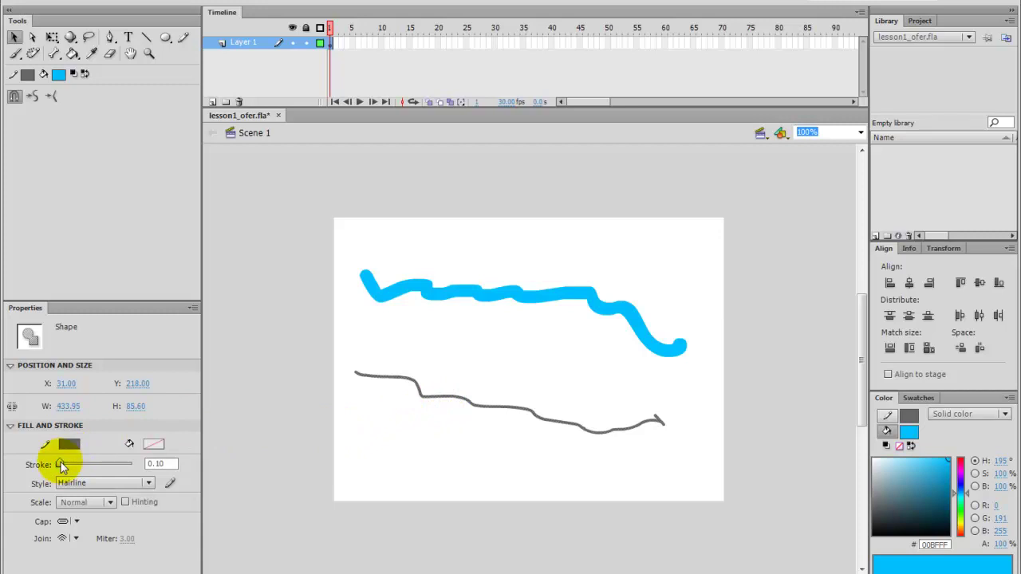
drag(62, 467, 67, 467)
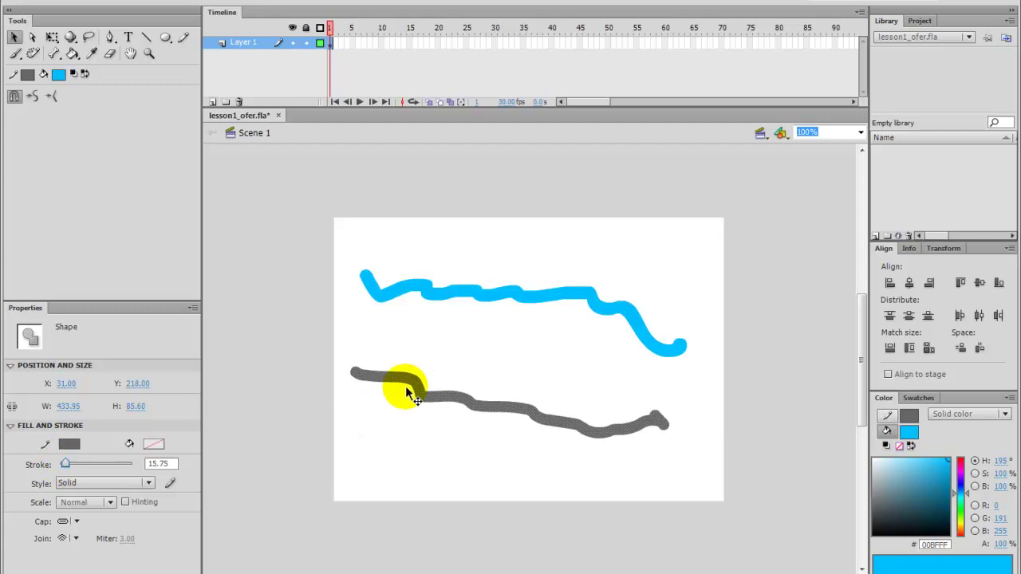
drag(68, 468, 62, 466)
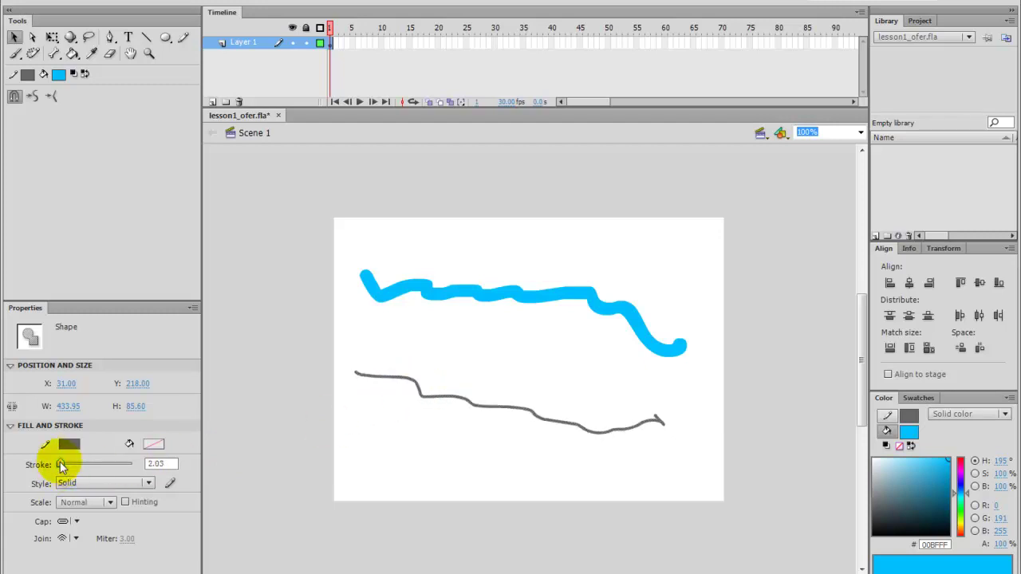
Try the Dashed stroke style on the pencil line, and set the style back to Hairline
click(137, 484)
click(130, 410)
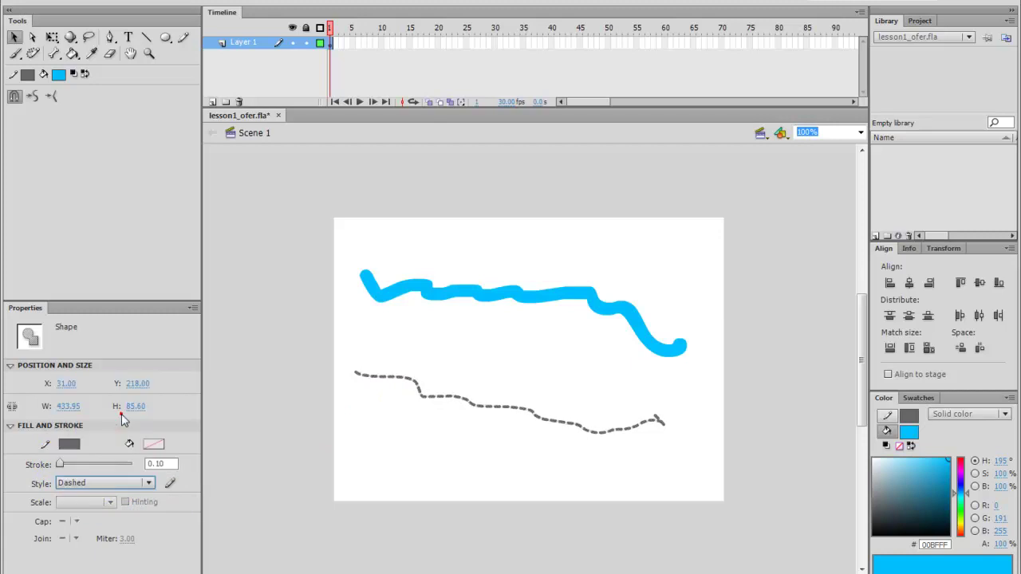
click(126, 488)
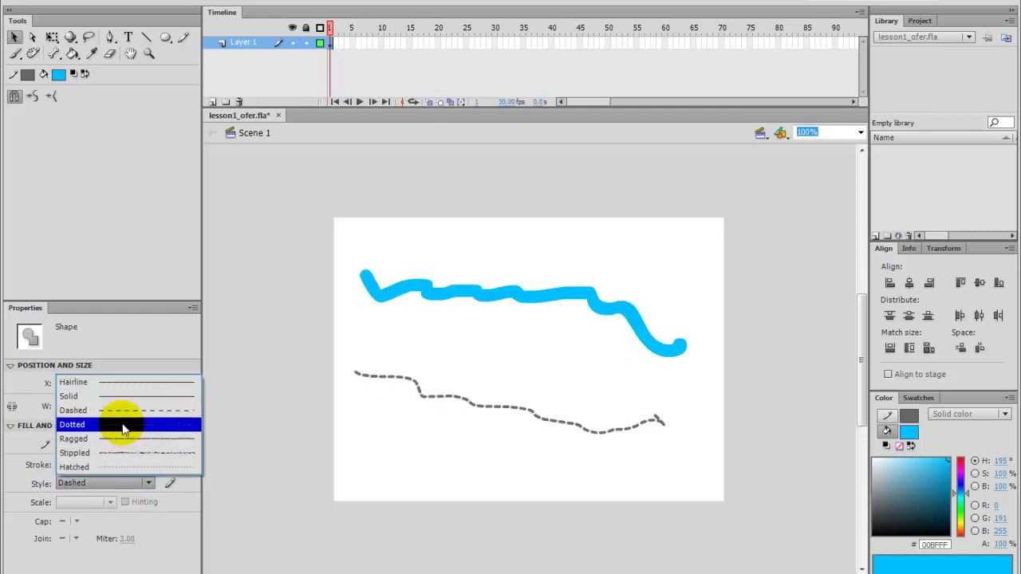
click(125, 410)
click(148, 482)
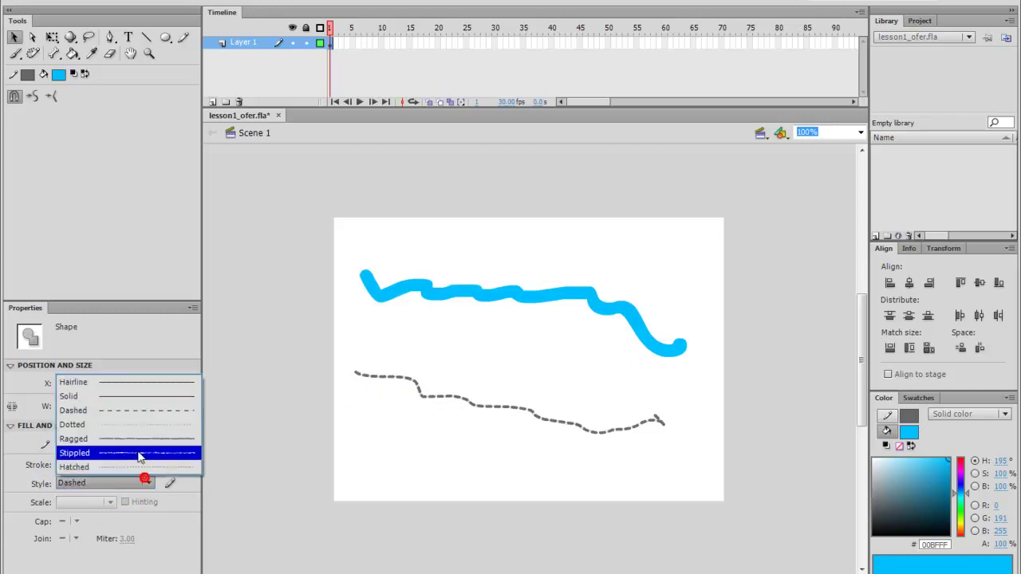
click(120, 383)
click(339, 413)
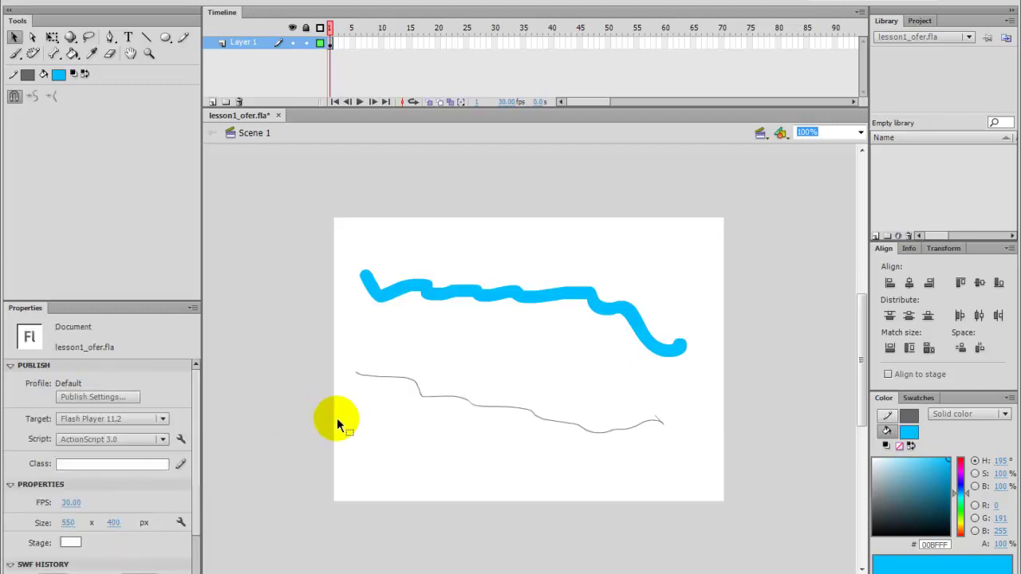
Deselect the artwork on the stage and save the document
click(406, 378)
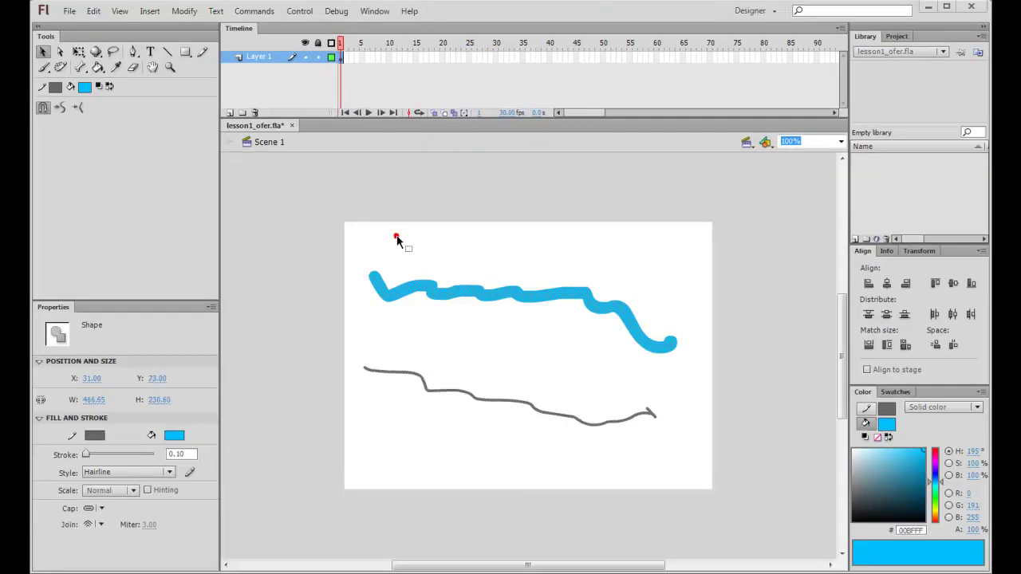
click(391, 230)
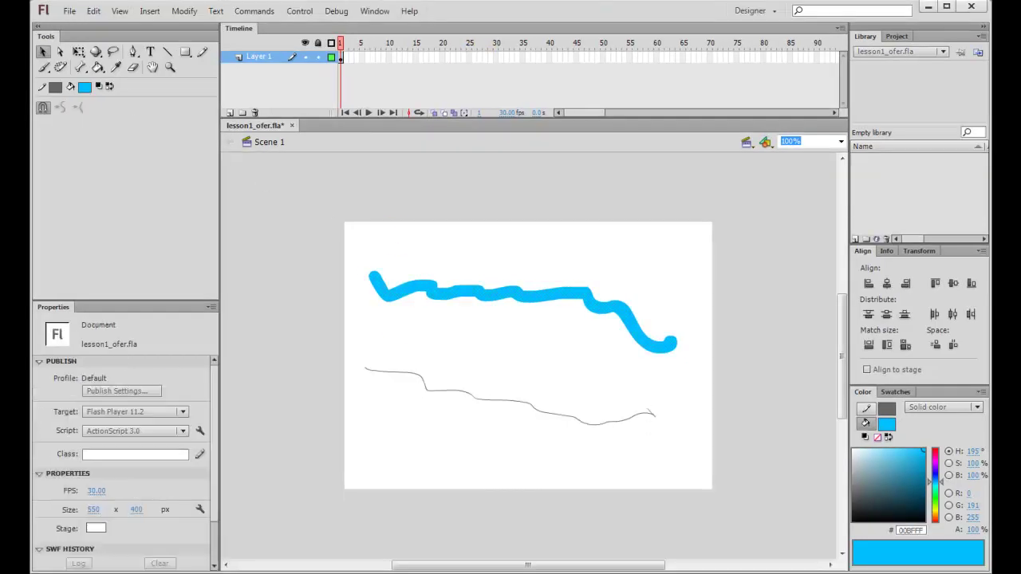
click(69, 10)
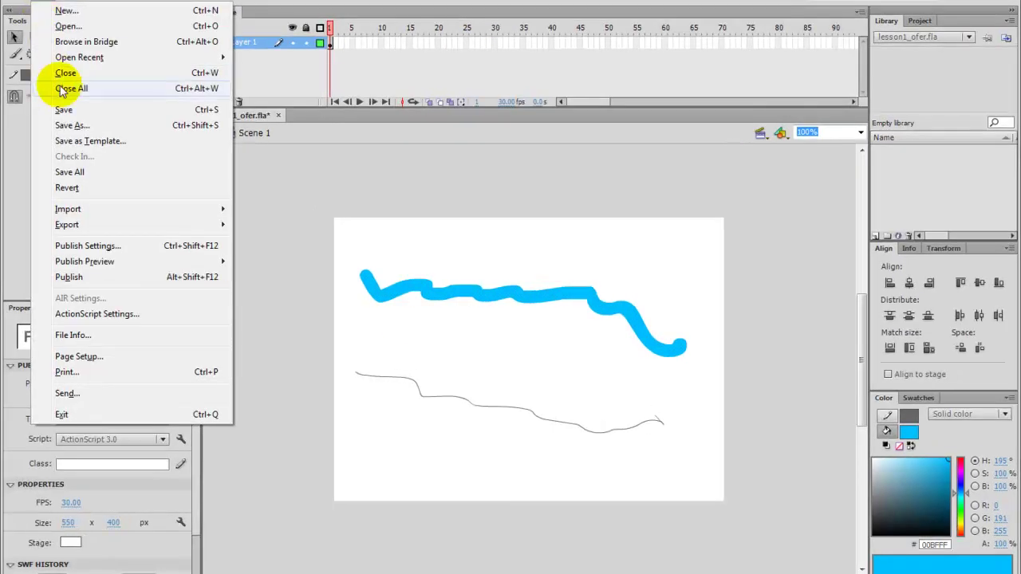
click(66, 109)
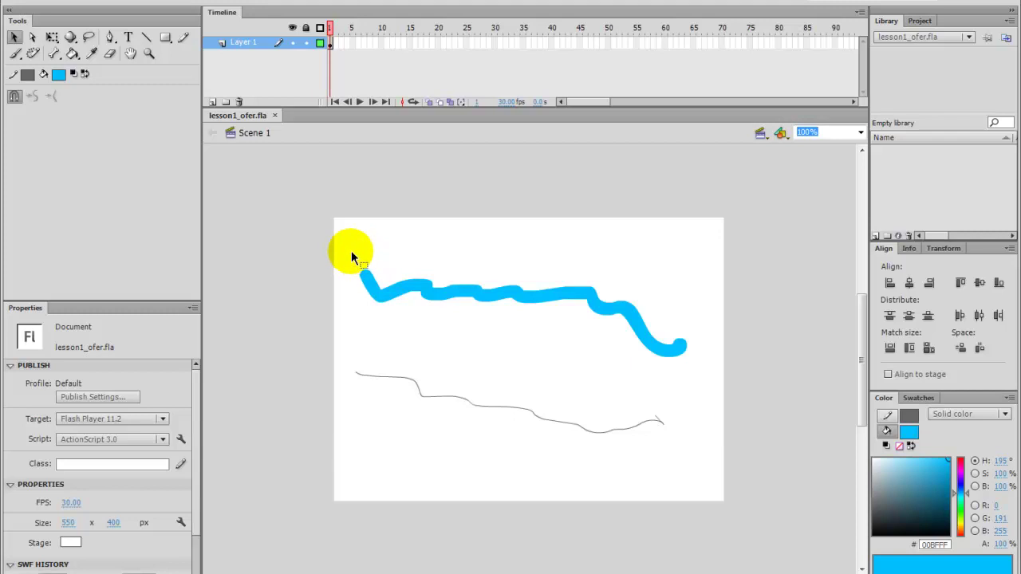
Select both the brush stroke and the pencil line and delete them from the stage
mouse_move(313, 231)
mouse_down()
mouse_move(611, 429)
mouse_move(723, 467)
mouse_up()
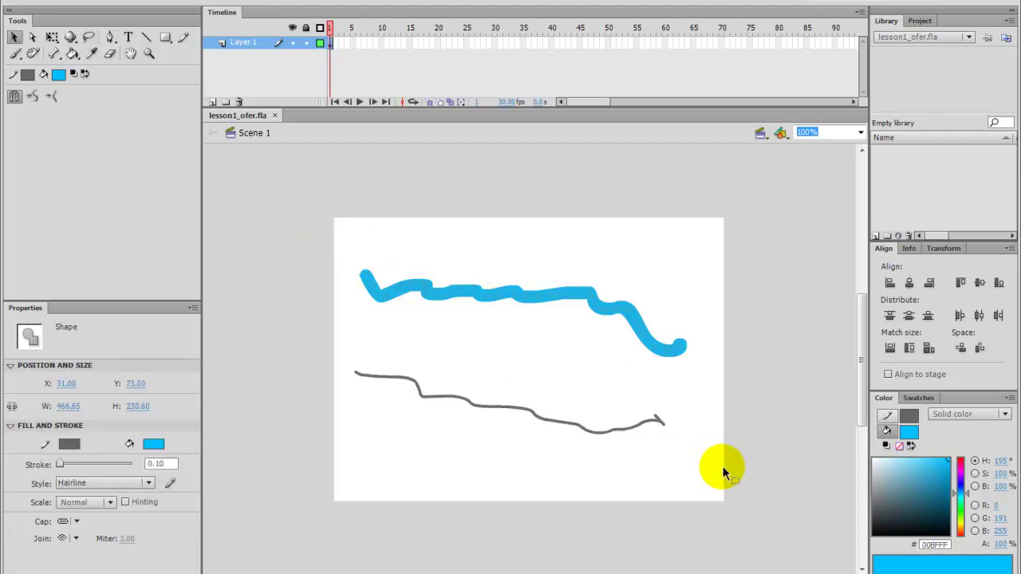
key(Delete)
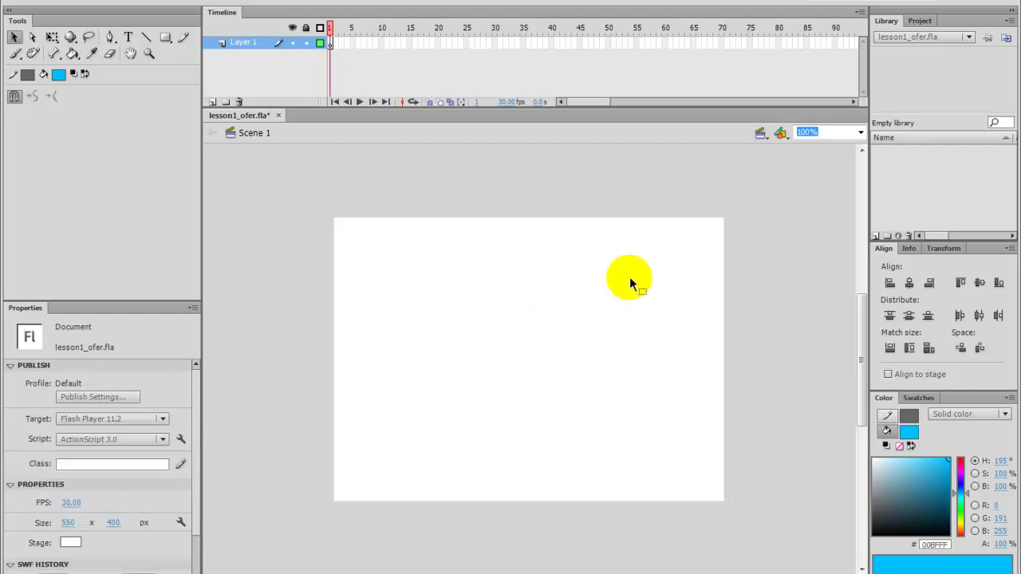
Draw a light blue rectangle about 263 by 174 px with a solid grey stroke of 5 using the Rectangle Tool
click(165, 36)
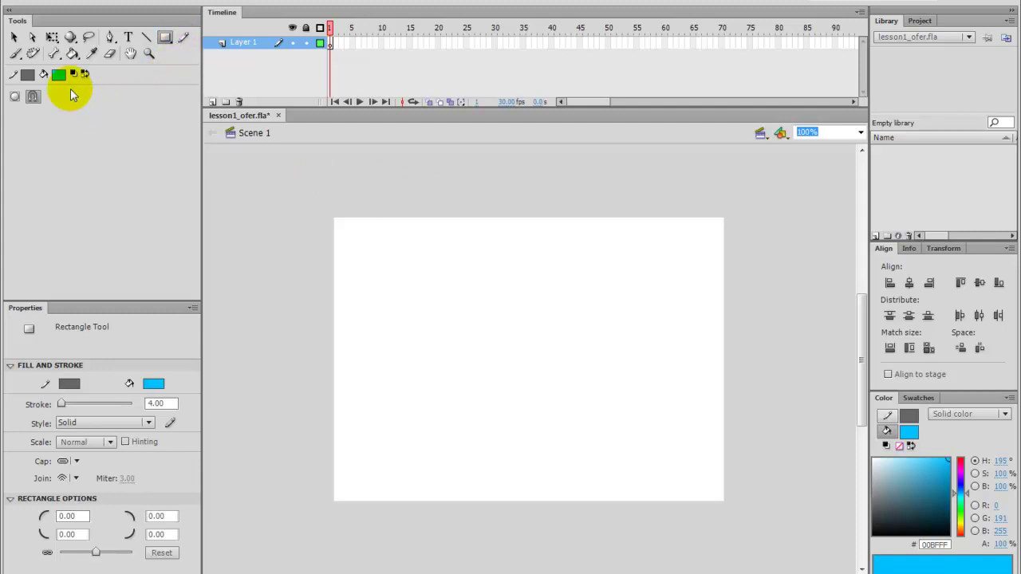
click(167, 405)
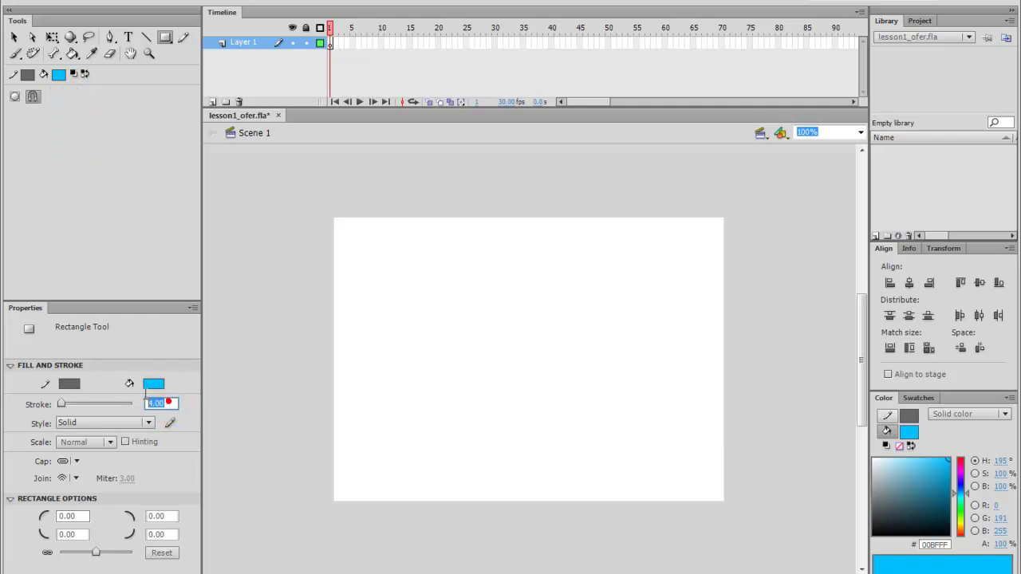
click(166, 38)
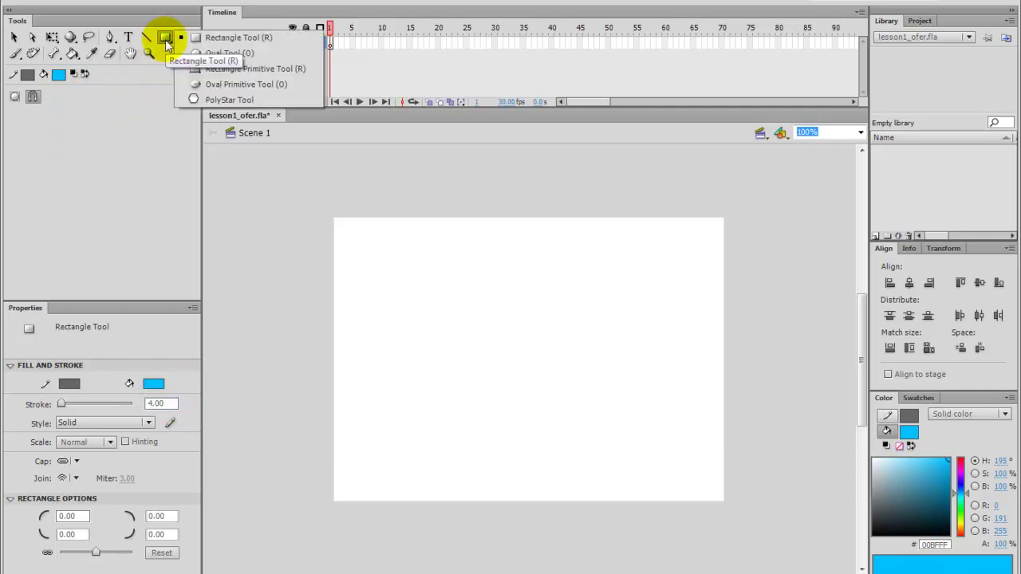
click(222, 38)
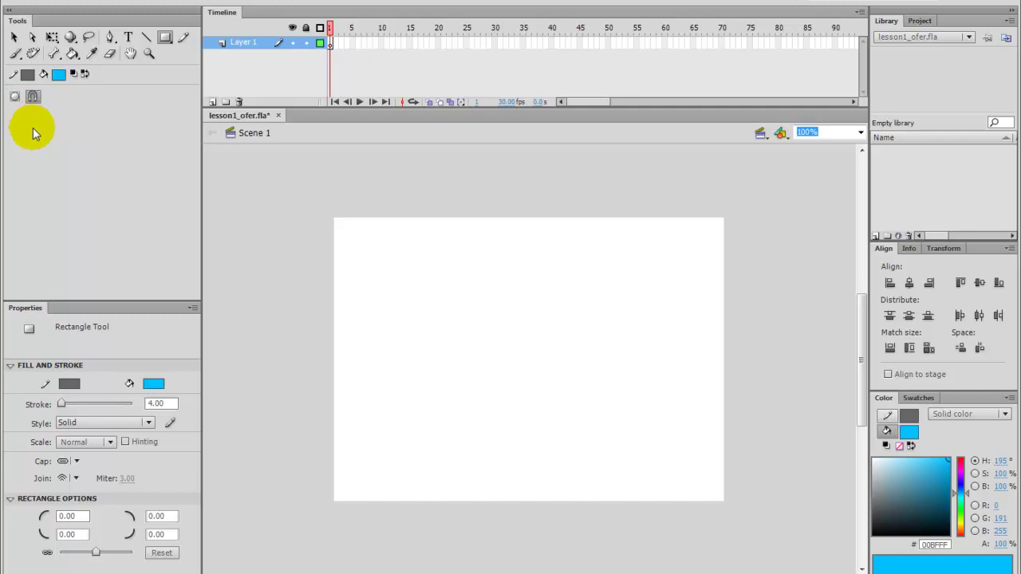
click(163, 404)
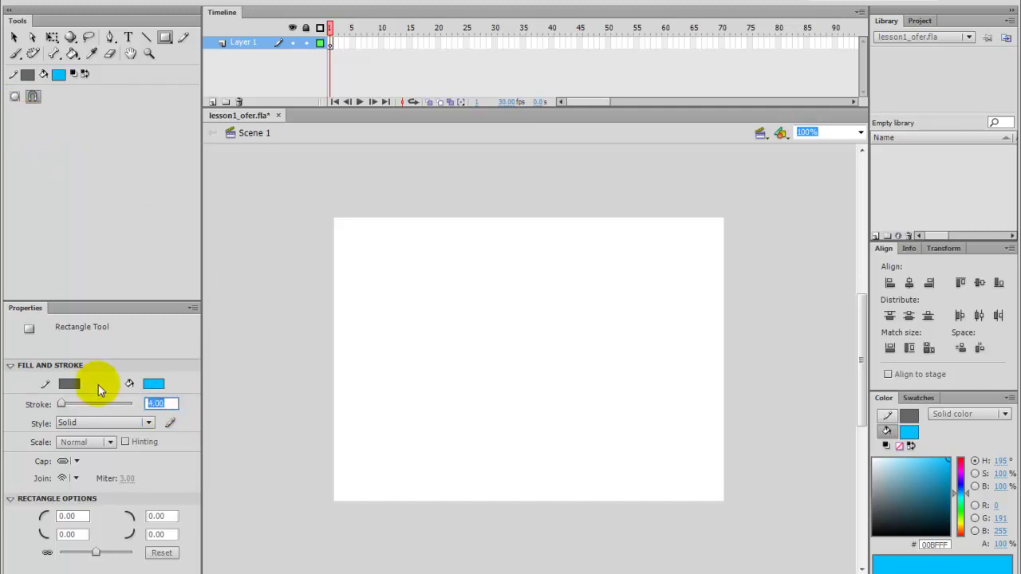
text(5)
key(Return)
mouse_move(389, 267)
mouse_down()
mouse_move(408, 290)
mouse_move(576, 390)
mouse_up()
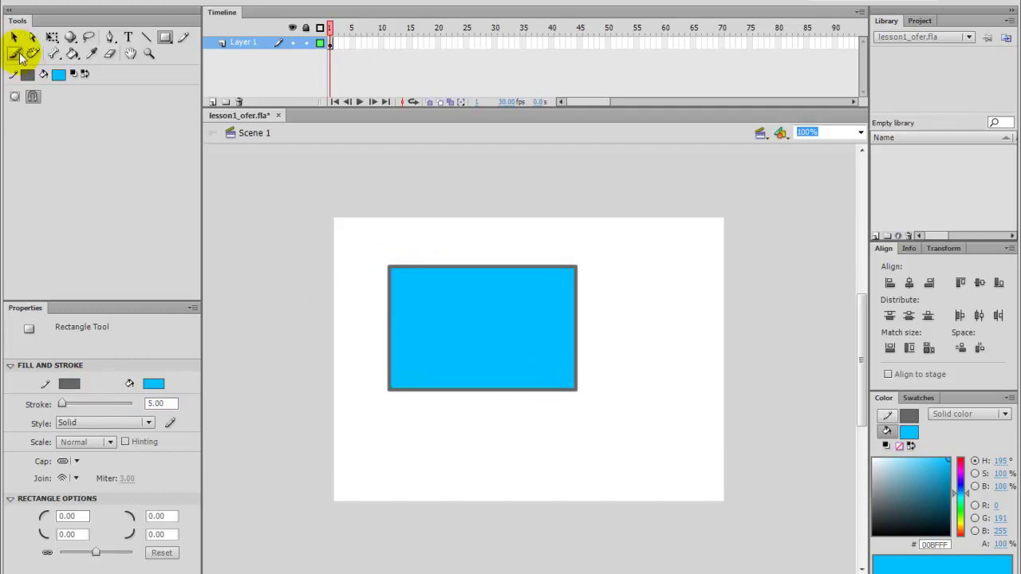
Select the rectangle's edge and its fill in turn to examine how each is selected separately
click(13, 36)
click(573, 281)
click(541, 295)
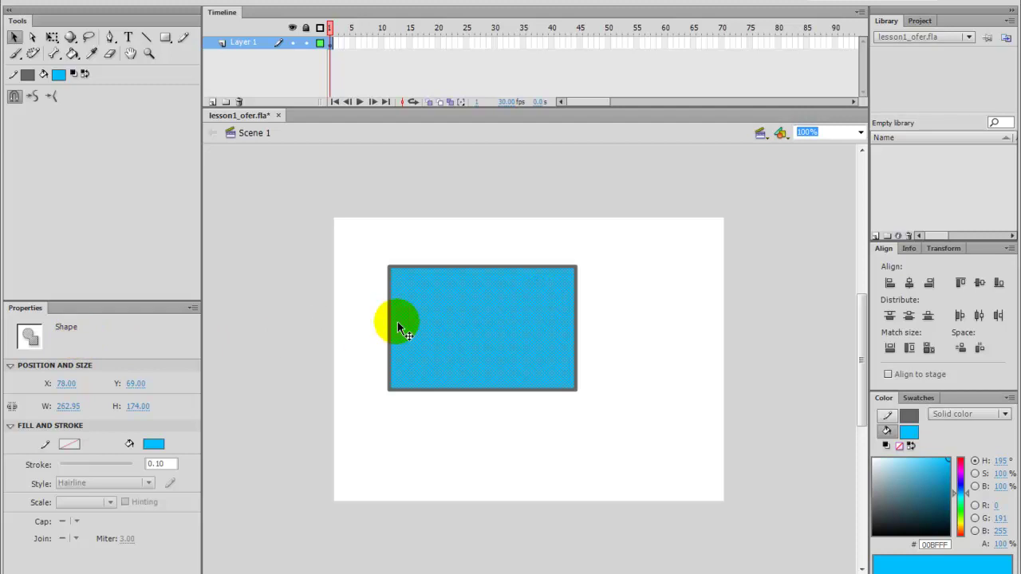
Try moving only the rectangle's fill away from its outline, and undo the moves
click(458, 315)
drag(462, 316, 532, 345)
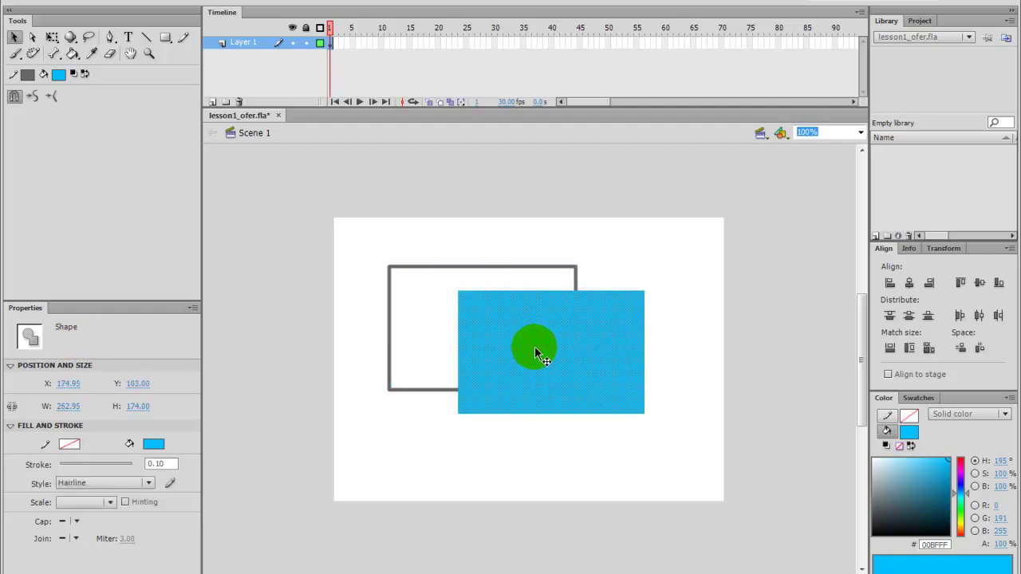
drag(590, 319, 728, 417)
click(667, 377)
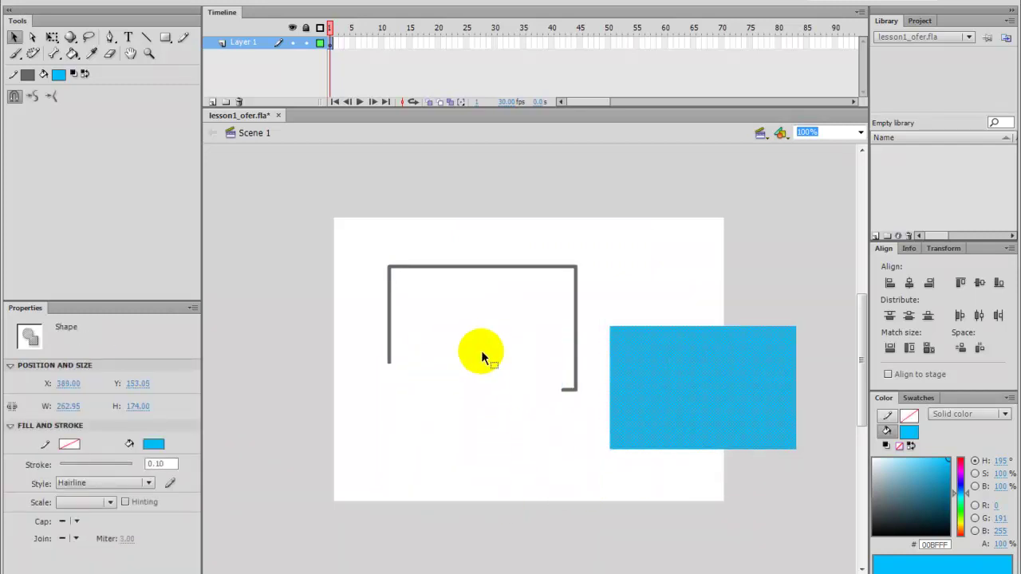
key(ctrl+z)
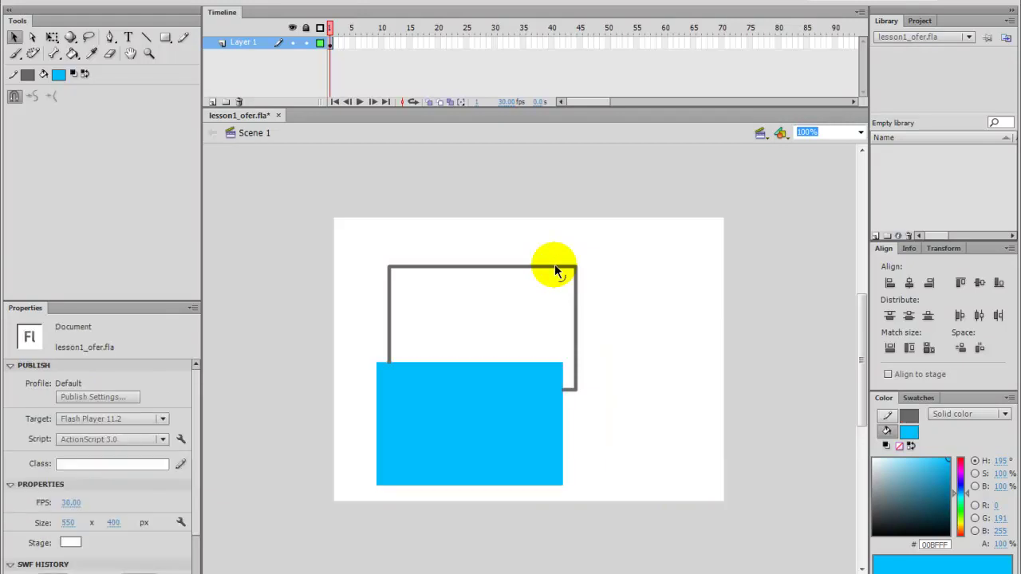
mouse_move(554, 264)
mouse_down()
mouse_move(646, 221)
mouse_move(608, 167)
mouse_move(602, 227)
mouse_move(556, 272)
mouse_up()
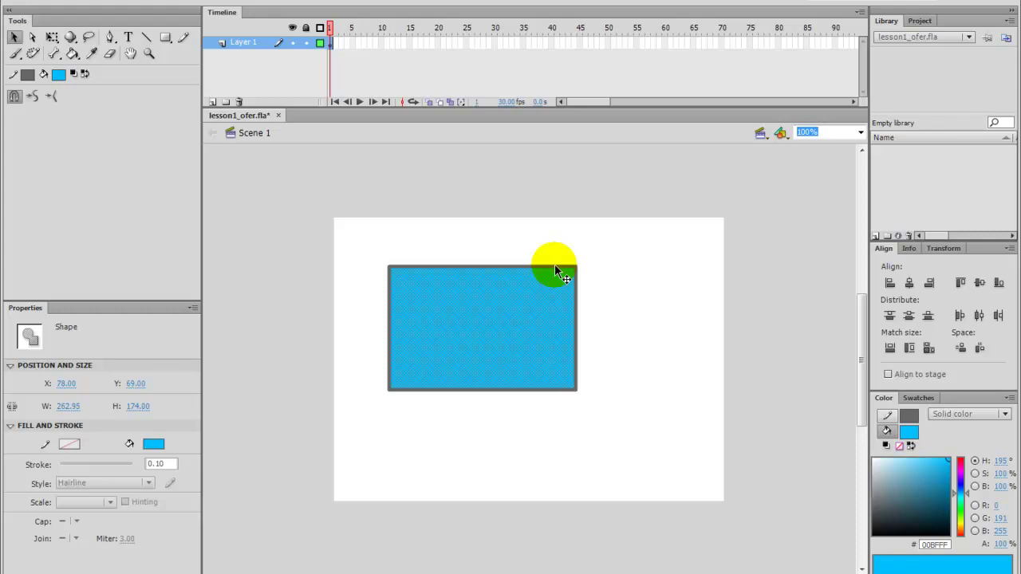
click(599, 288)
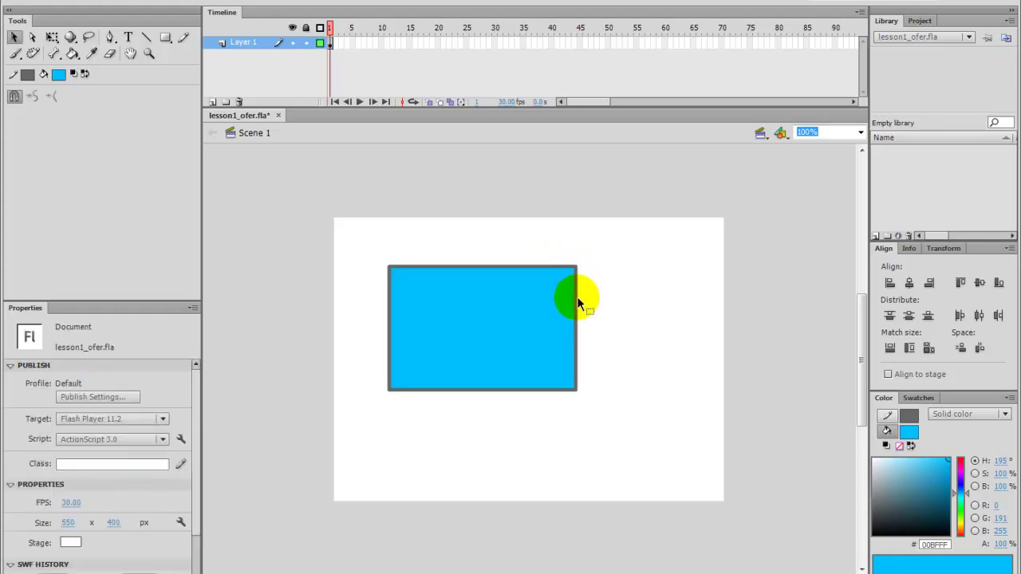
Try pulling the single right-hand edge of the outline away from the rectangle, and undo the changes
click(578, 301)
drag(578, 301, 622, 304)
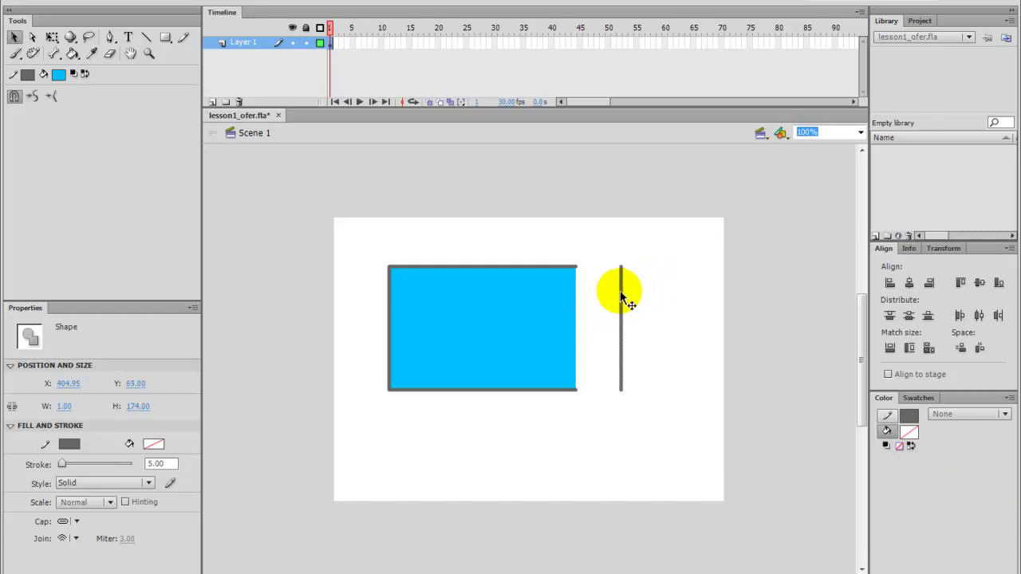
mouse_move(622, 295)
mouse_down()
mouse_move(640, 287)
mouse_move(635, 257)
mouse_move(600, 258)
mouse_move(603, 278)
mouse_move(715, 291)
mouse_move(713, 337)
mouse_move(598, 327)
mouse_up()
mouse_move(64, 467)
mouse_down()
mouse_move(86, 462)
mouse_move(61, 463)
mouse_up()
mouse_move(606, 327)
mouse_down()
mouse_move(720, 327)
mouse_move(620, 327)
mouse_up()
key(ctrl+z)
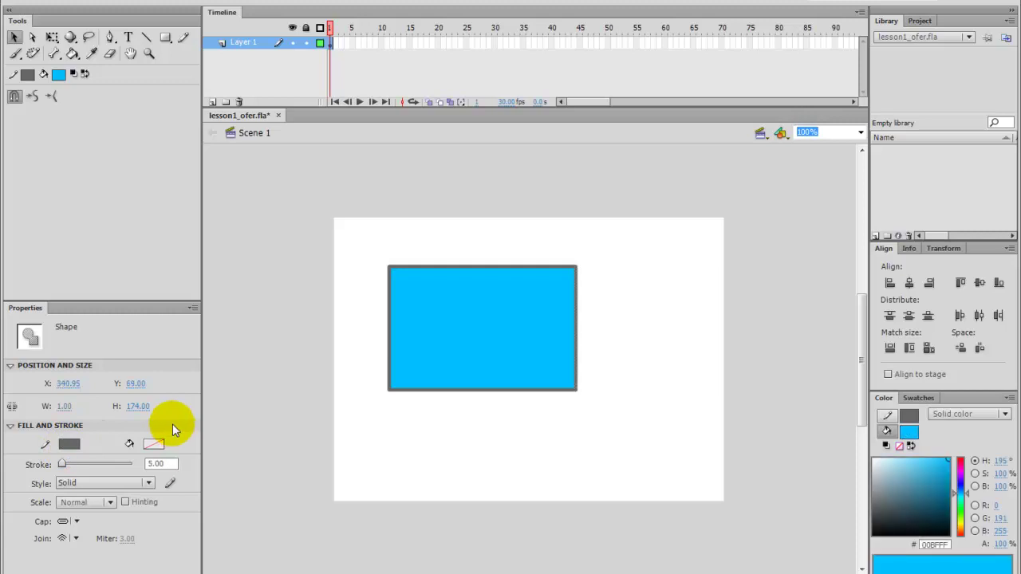
Select the rectangle's complete outline, move it off to the right of the fill, and undo the move
click(548, 405)
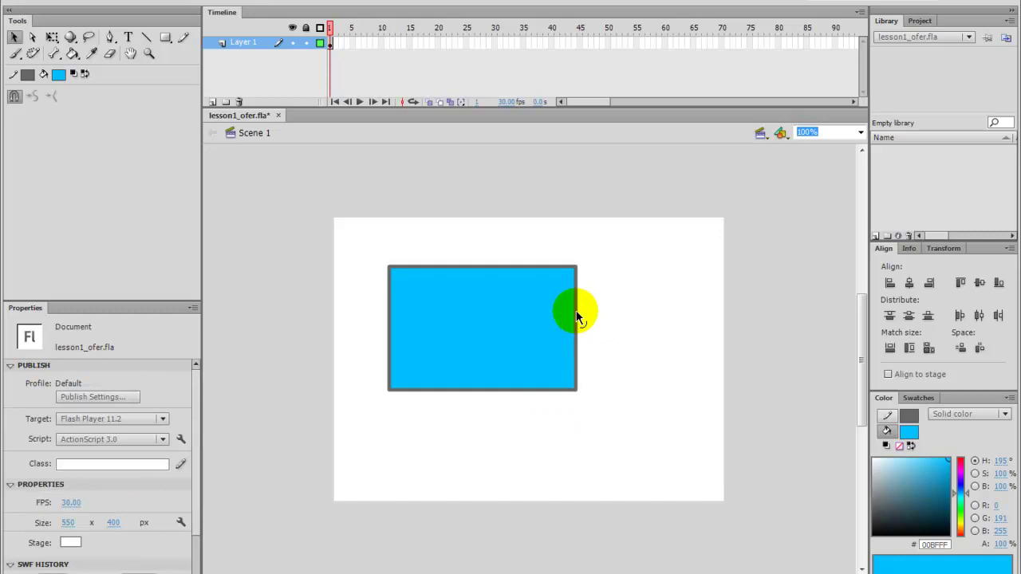
double_click(578, 317)
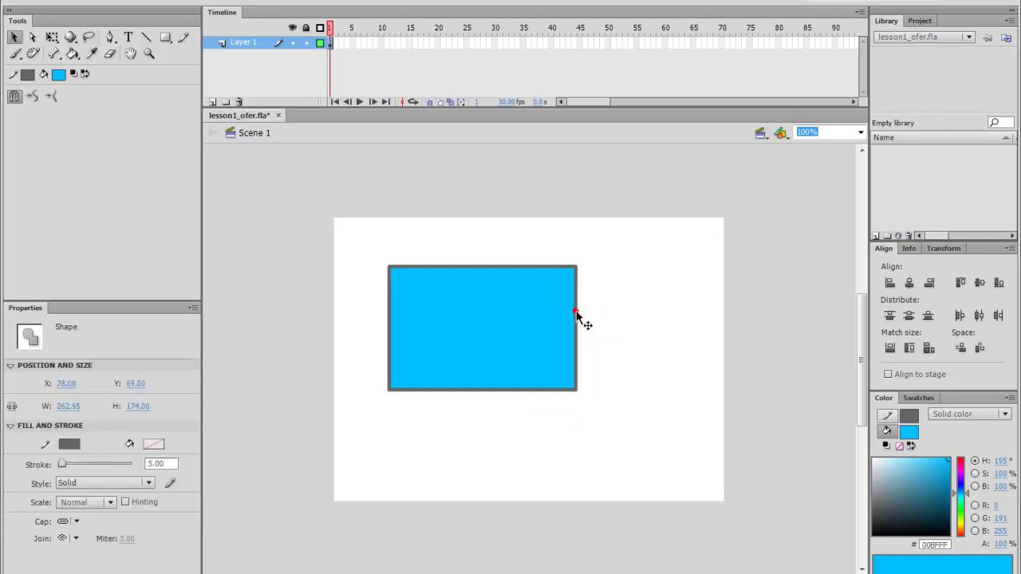
drag(577, 318, 819, 292)
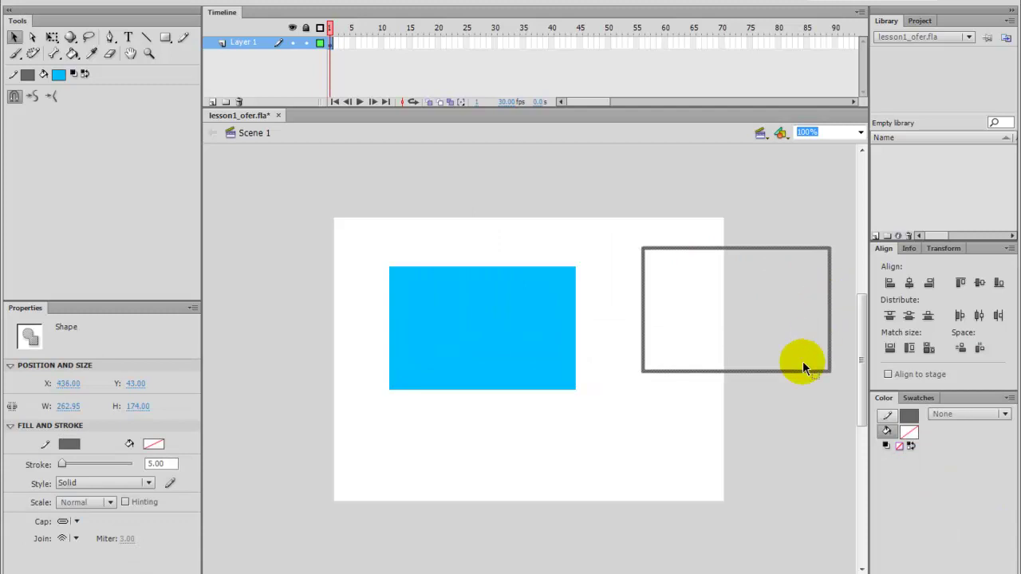
key(ctrl+z)
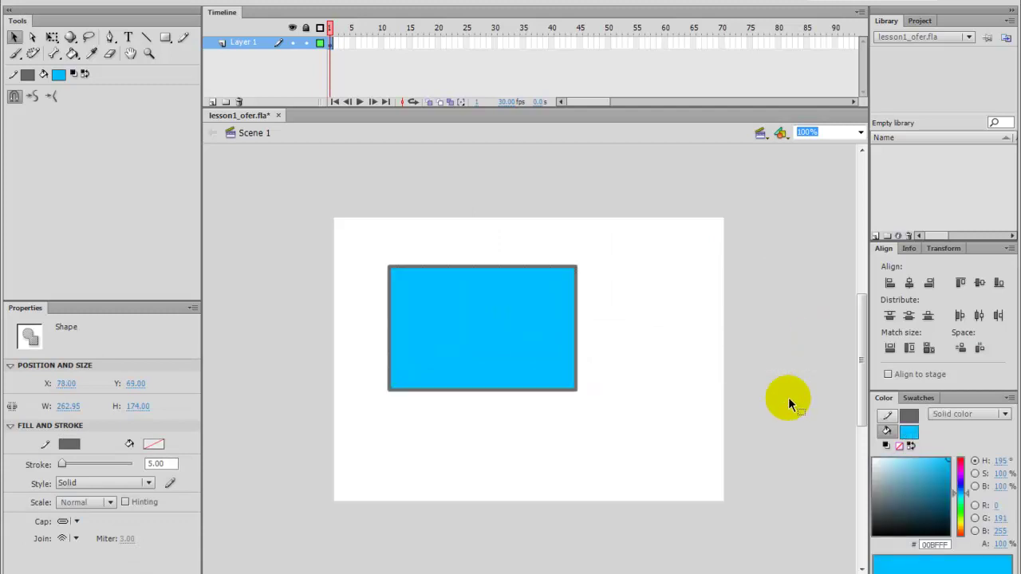
Select the rectangle's fill together with its outline and move both towards the stage's upper-left corner
click(728, 347)
click(538, 335)
drag(538, 335, 496, 308)
click(725, 439)
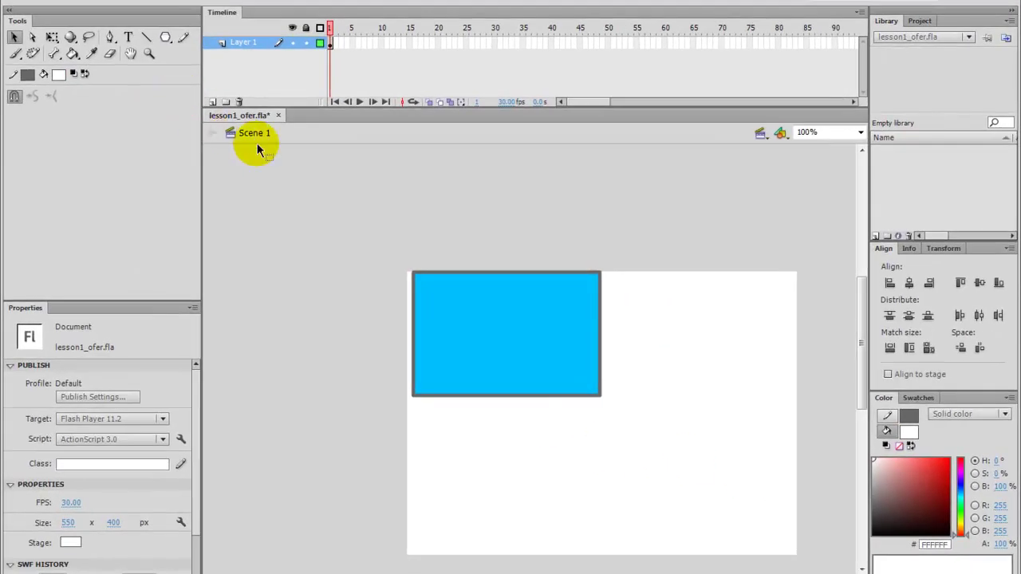
Delete the rectangle with its outline and draw a closed four-sided outline on the stage with the Line tool
click(512, 323)
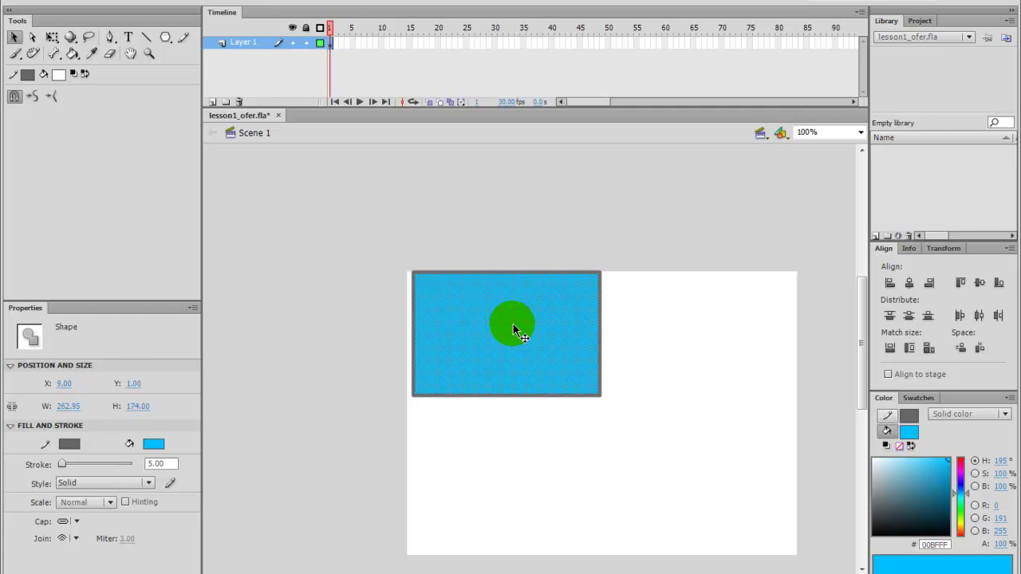
key(Delete)
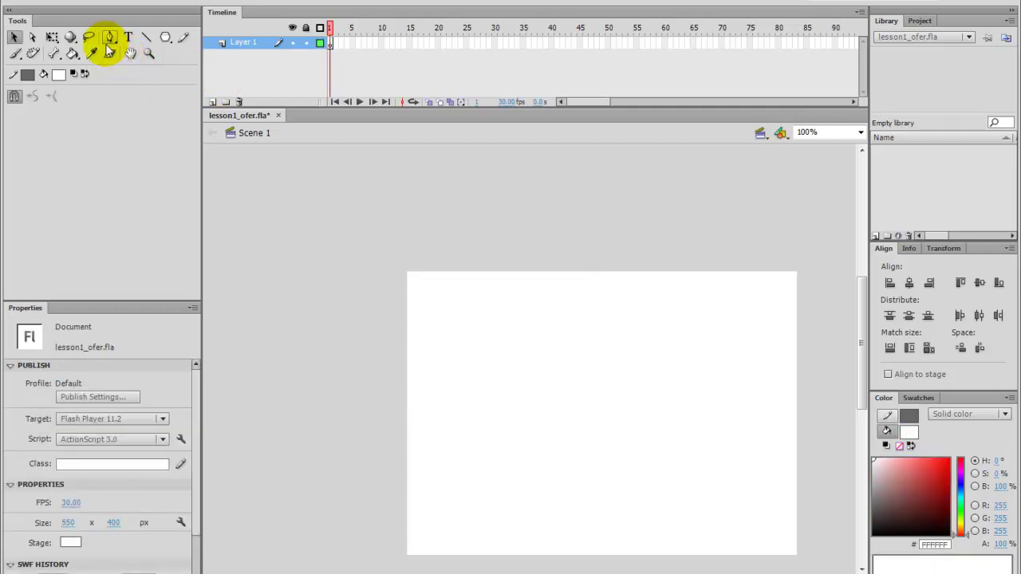
click(146, 40)
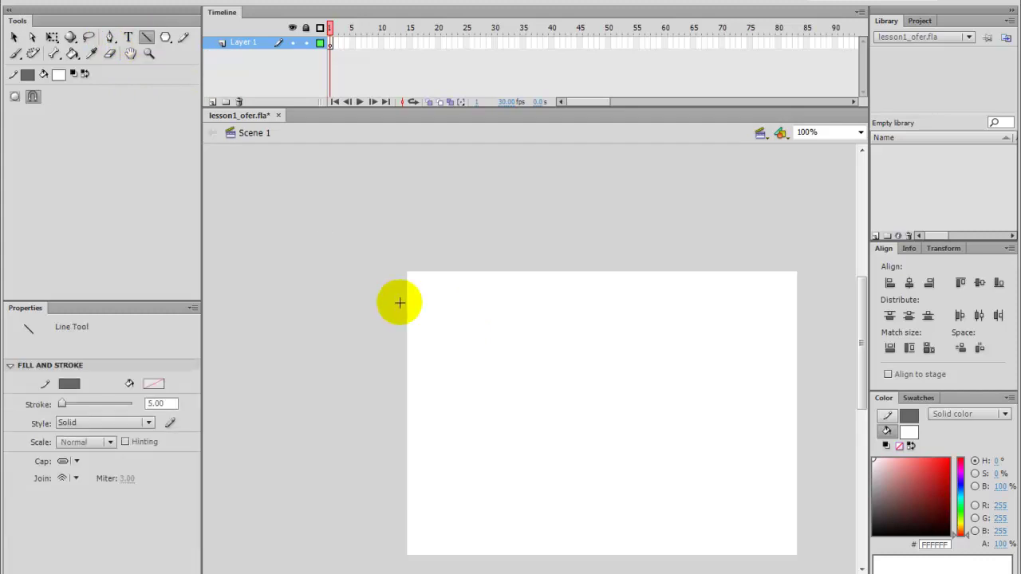
mouse_move(469, 419)
mouse_down()
mouse_move(481, 328)
mouse_move(583, 343)
mouse_move(564, 484)
mouse_up()
mouse_move(564, 484)
mouse_down()
mouse_move(515, 465)
mouse_move(469, 419)
mouse_up()
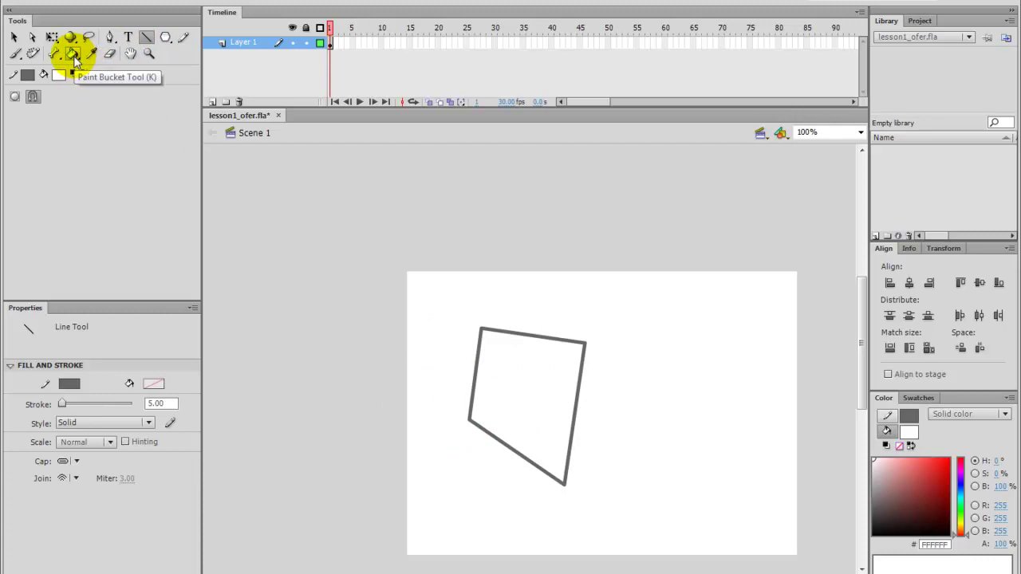
Fill the four-sided outline with green #00CC00 using the Paint Bucket tool
click(72, 55)
click(60, 75)
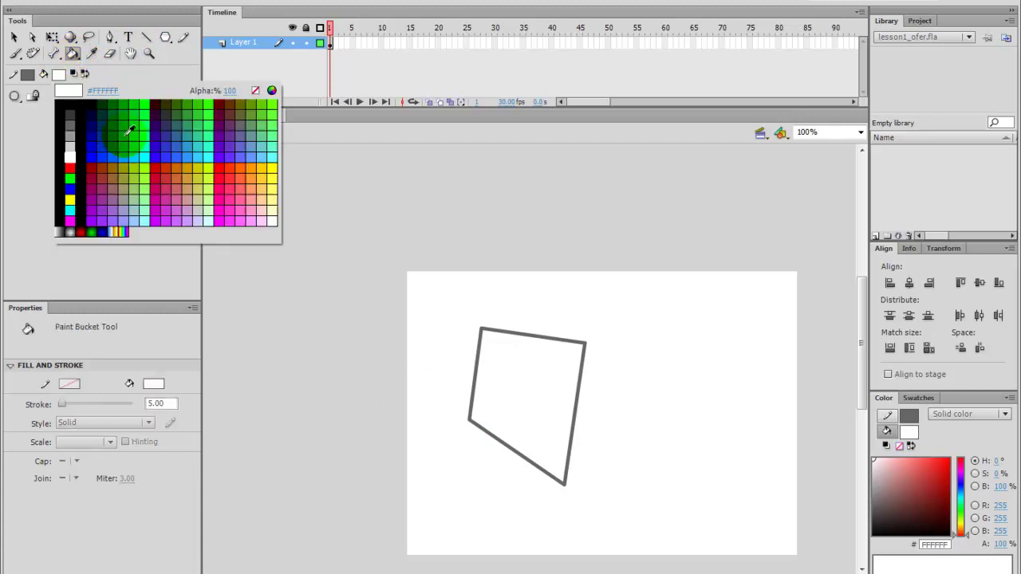
click(141, 104)
click(511, 399)
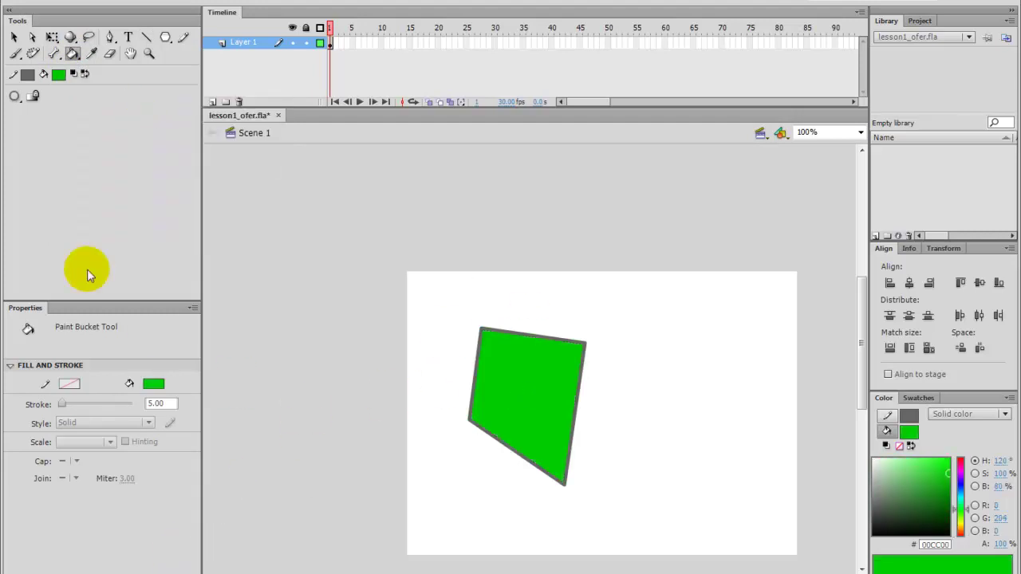
Draw a smaller four-sided outline to the right of the green shape, leaving a gap at its upper-left corner
click(15, 96)
click(48, 144)
click(147, 38)
mouse_move(641, 329)
mouse_down()
mouse_move(713, 330)
mouse_move(688, 403)
mouse_move(643, 361)
mouse_move(644, 338)
mouse_up()
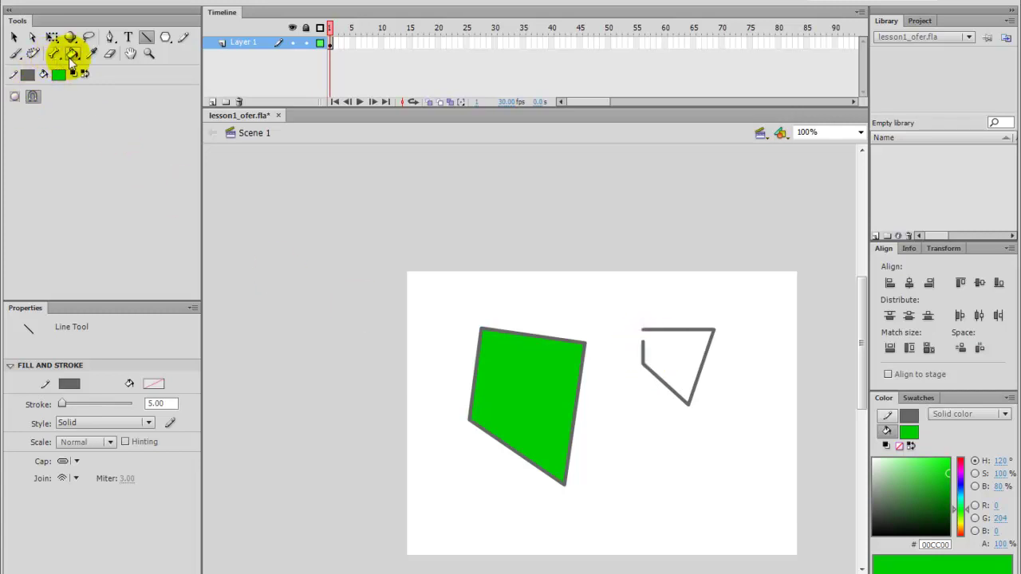
Try filling the open outline with the Paint Bucket set to Don't Close Gaps, and again with Close Large Gaps
click(72, 55)
click(17, 99)
click(56, 96)
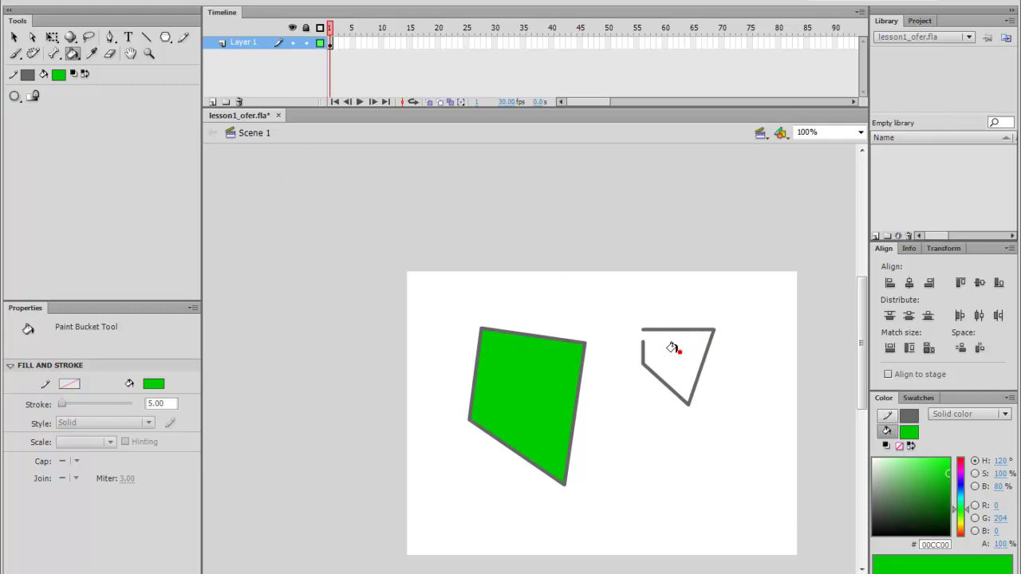
click(14, 96)
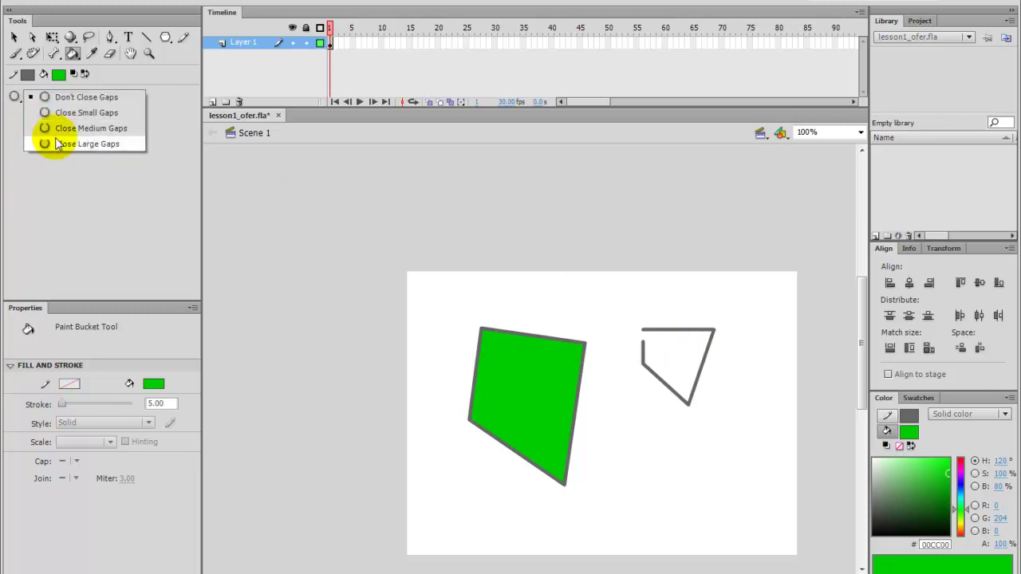
click(79, 144)
click(660, 357)
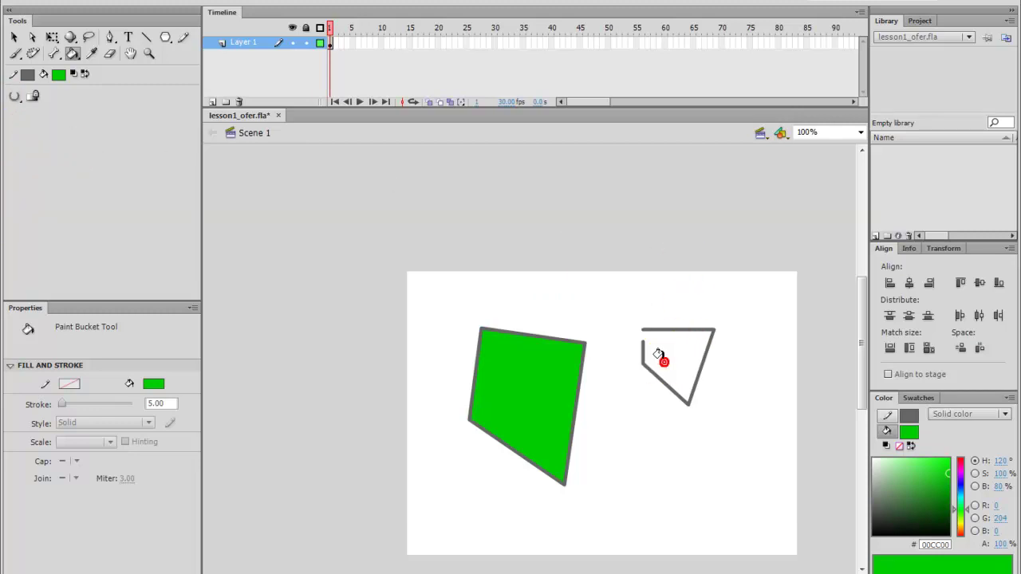
Extend the small outline's left edge with a short line to narrow the gap, and fill the shape with green
click(146, 37)
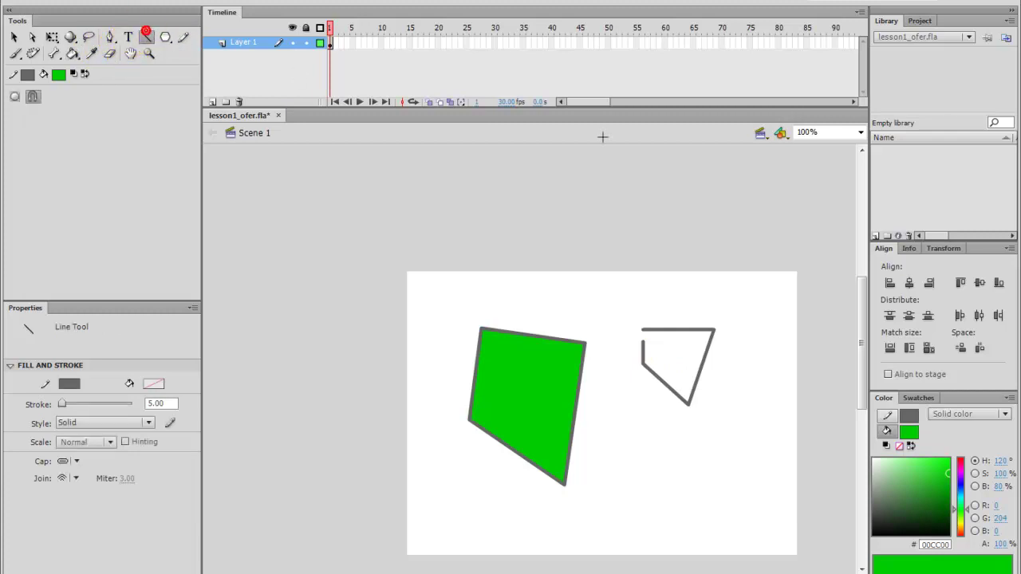
drag(641, 347, 642, 330)
click(75, 52)
click(674, 349)
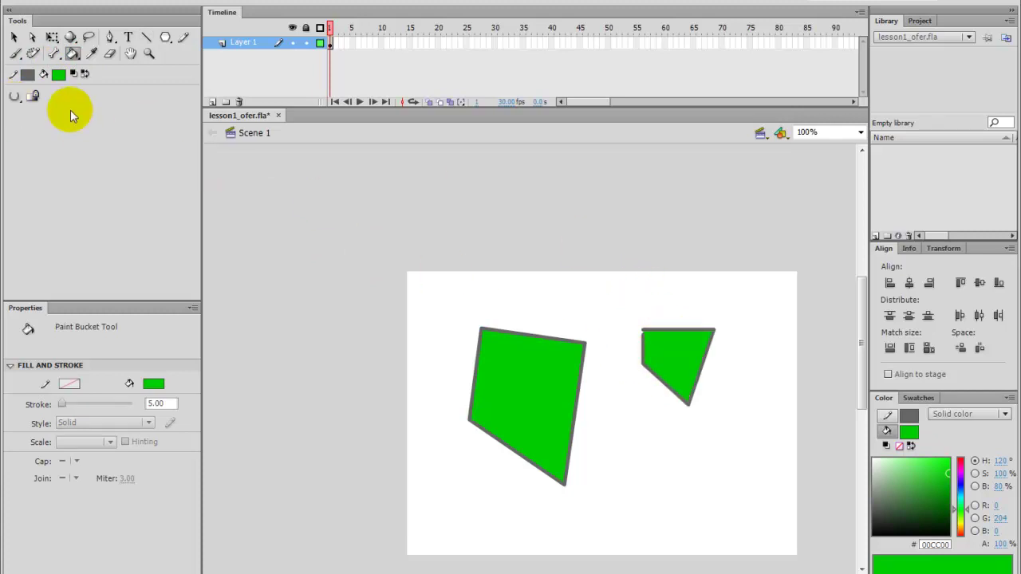
Draw a green circle with the Oval tool, overlapping both four-sided shapes
click(166, 37)
click(206, 38)
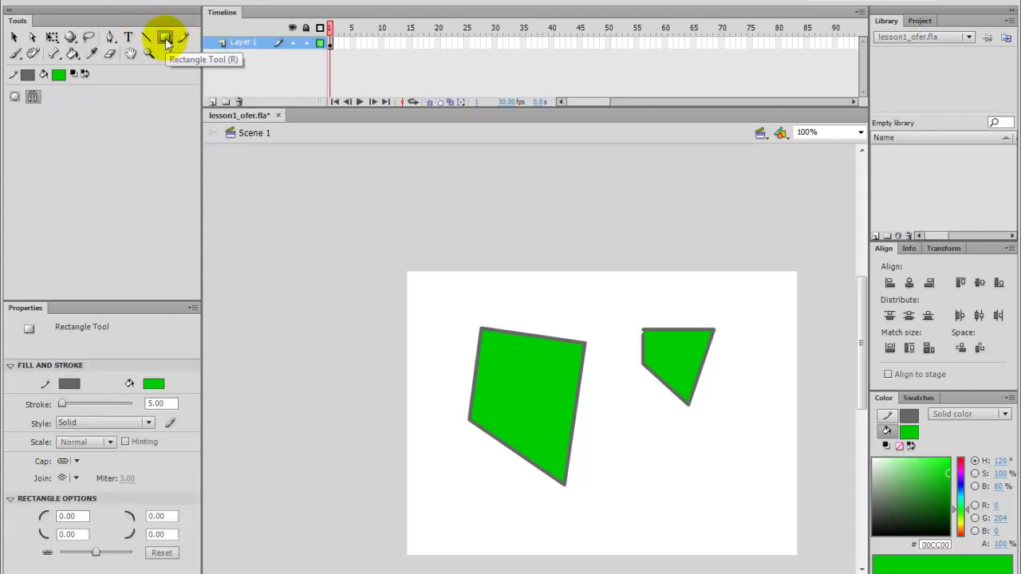
click(166, 38)
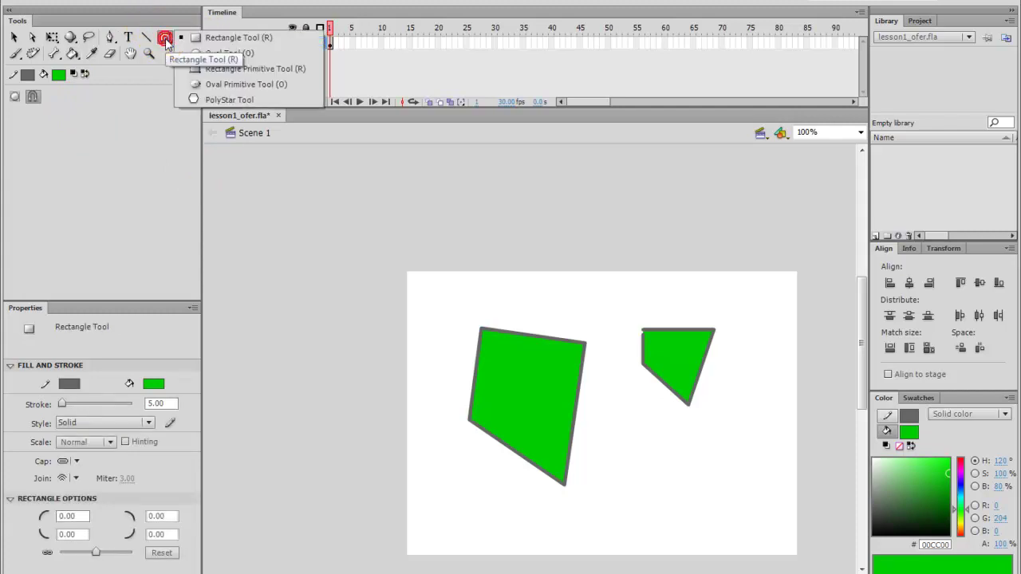
click(254, 55)
mouse_move(511, 269)
mouse_down()
mouse_move(664, 377)
mouse_move(629, 408)
mouse_up()
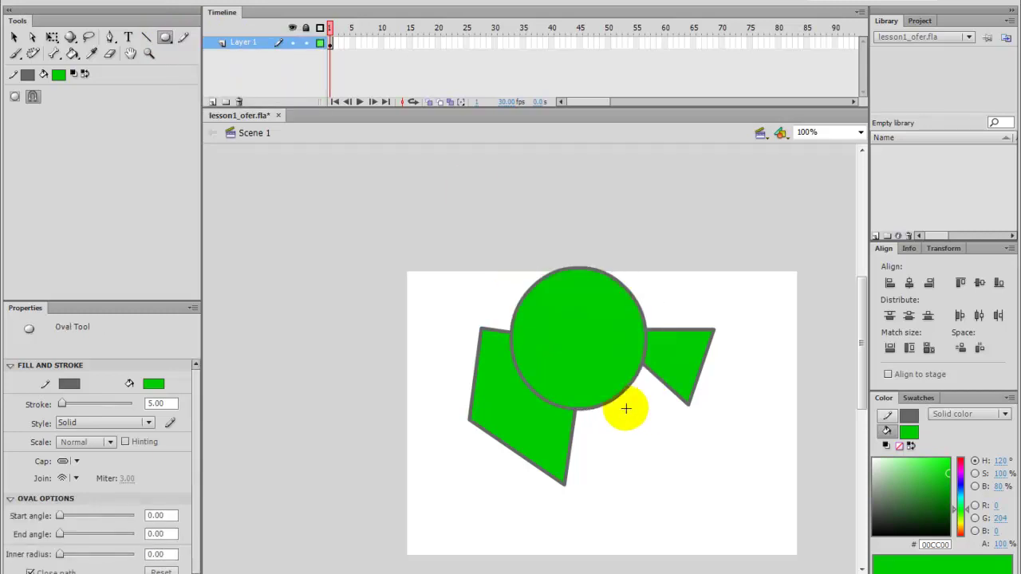
Switch to the PolyStar tool with dark red #990033 as fill, draw a trial triangle over the circle and undo it
click(165, 38)
click(231, 100)
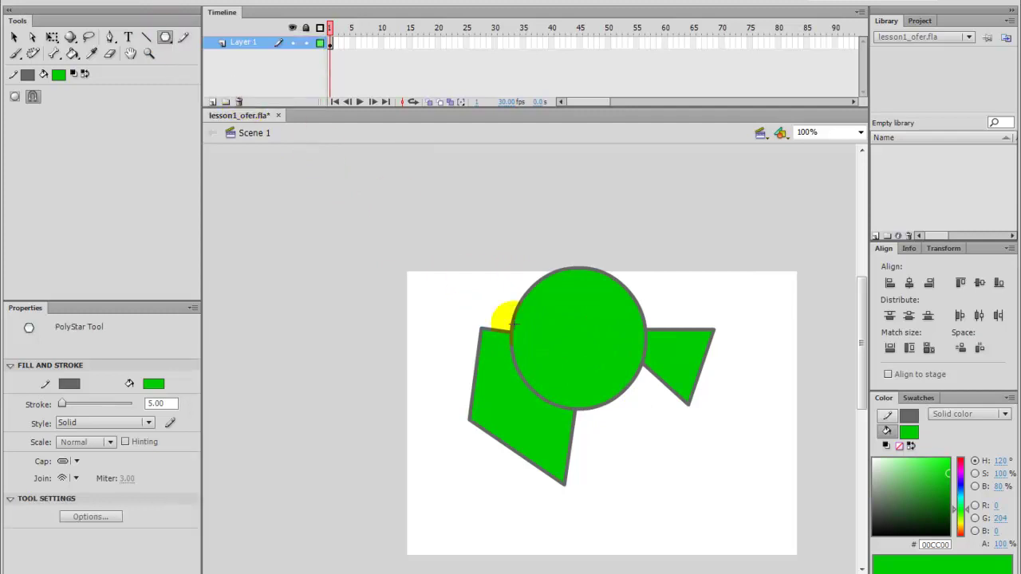
click(59, 75)
click(90, 175)
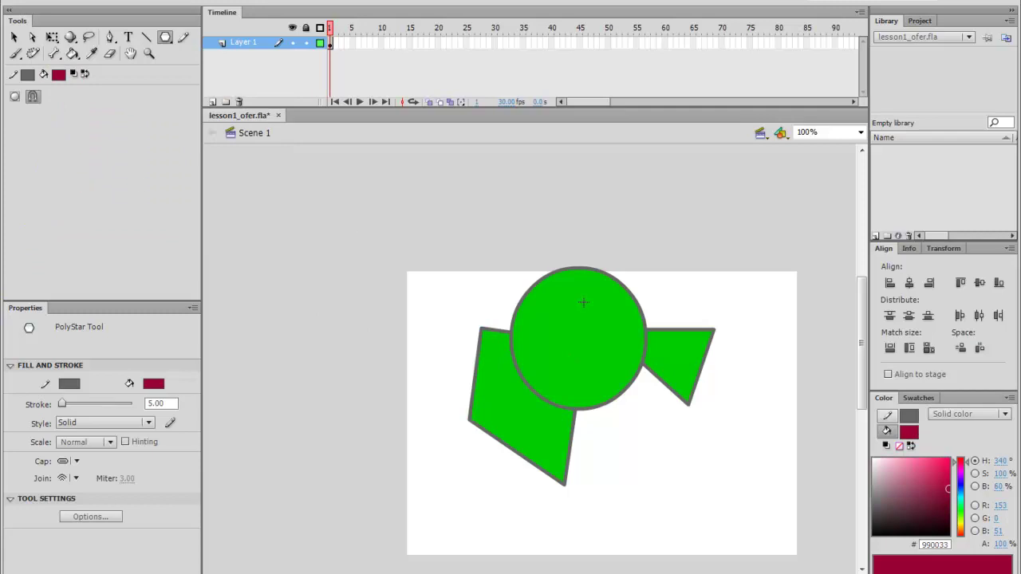
drag(582, 389, 615, 384)
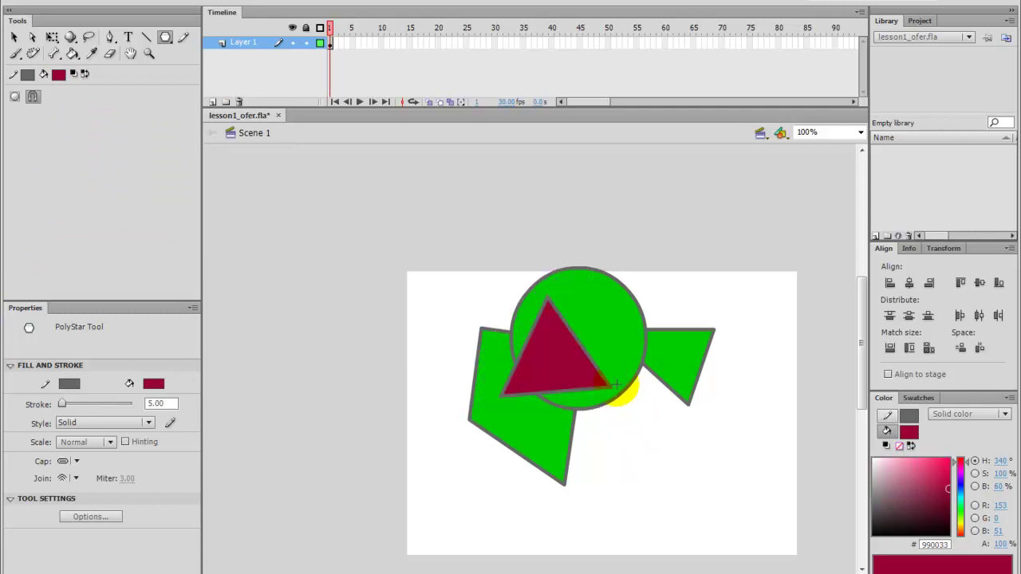
key(ctrl+z)
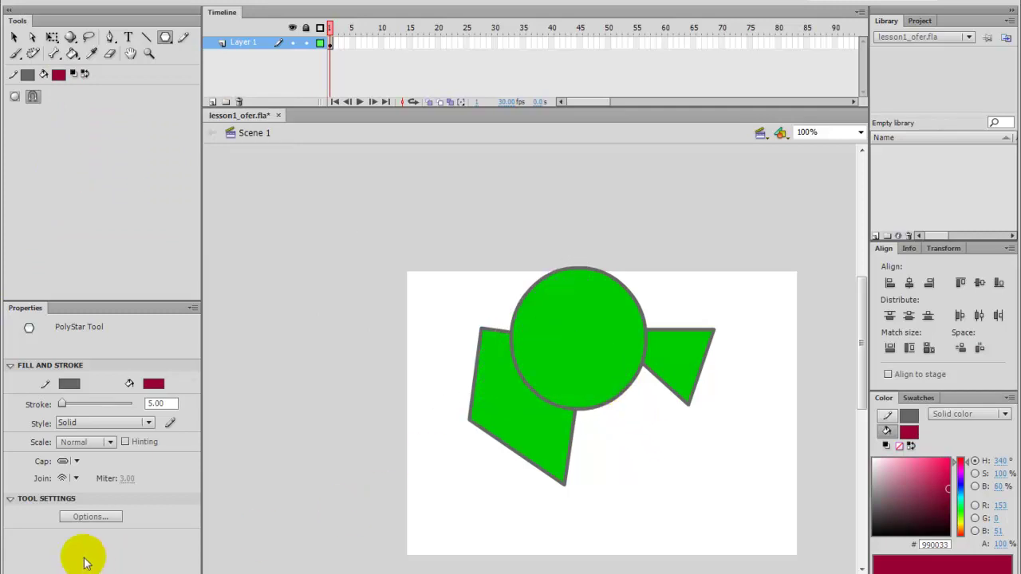
Set the PolyStar tool to 5 sides and draw a dark red pentagon over the circle's upper-left side
click(90, 517)
double_click(526, 281)
text(5)
click(502, 326)
mouse_move(495, 315)
mouse_down()
mouse_move(507, 325)
mouse_move(467, 373)
mouse_move(472, 344)
mouse_move(451, 307)
mouse_move(461, 298)
mouse_move(445, 330)
mouse_move(469, 371)
mouse_up()
click(90, 515)
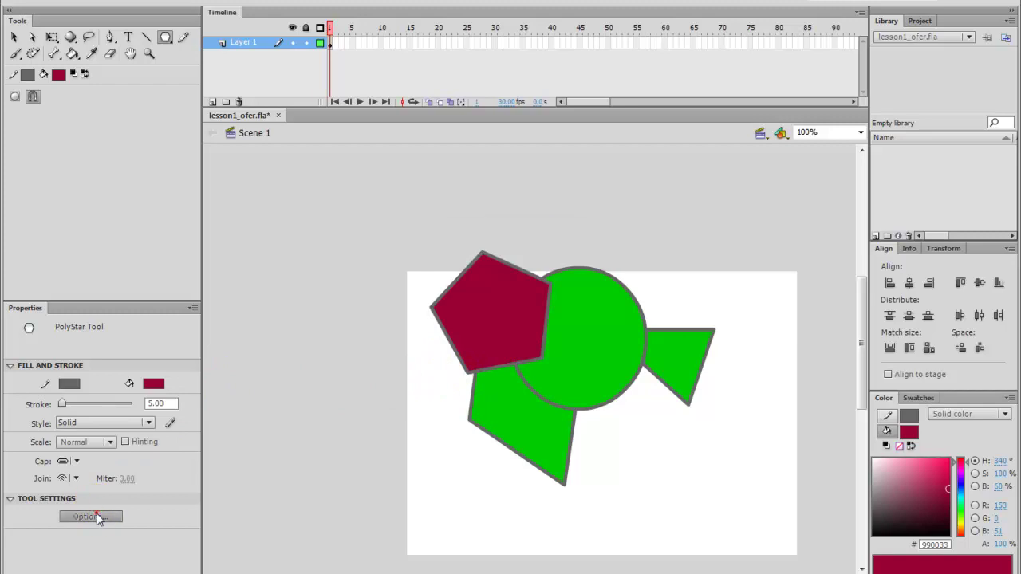
double_click(512, 281)
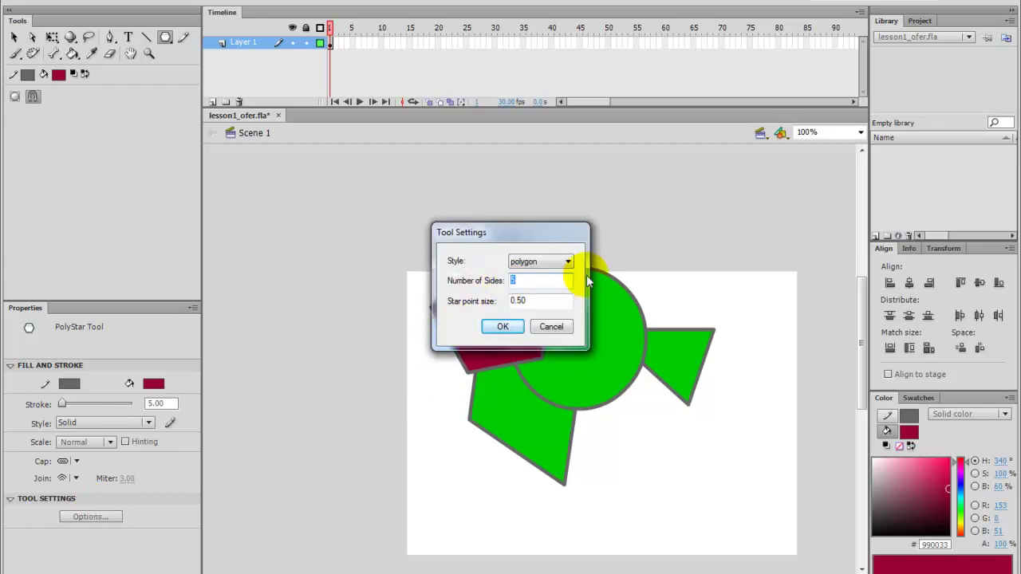
click(550, 327)
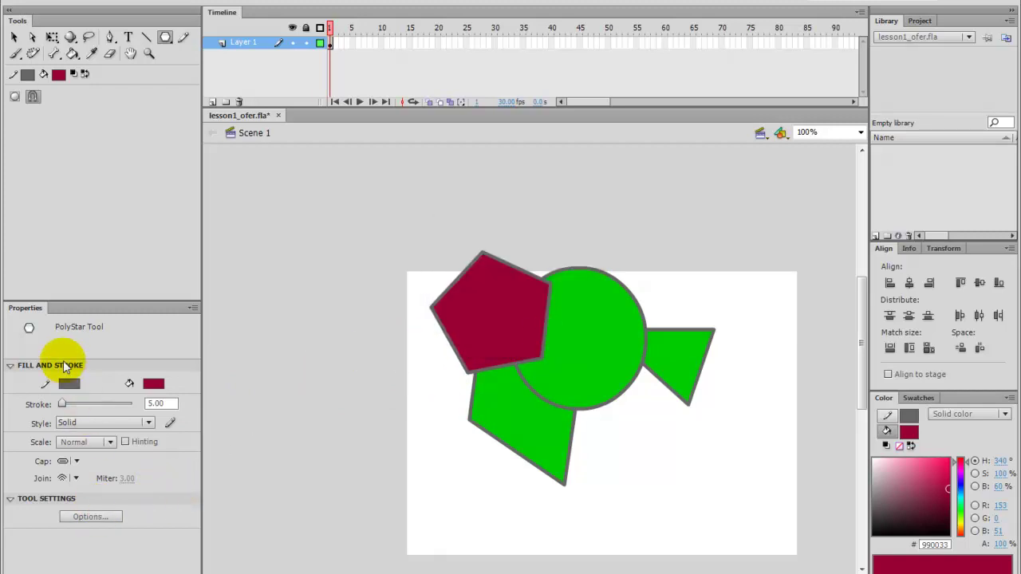
Set the PolyStar tool to 3 sides and draw a downward-pointing triangle over the circle's upper-right part
click(90, 520)
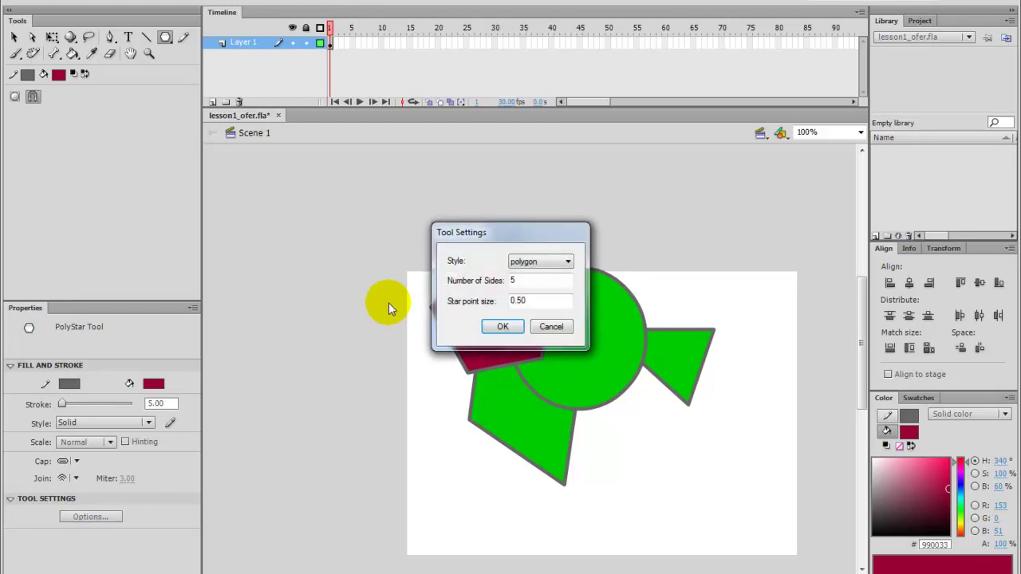
double_click(512, 280)
text(8)
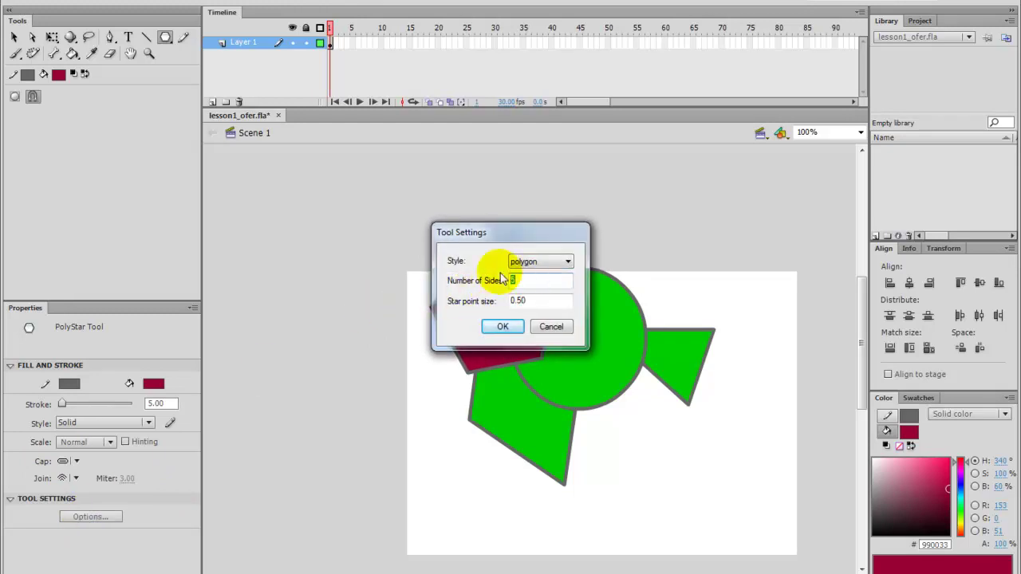
click(496, 326)
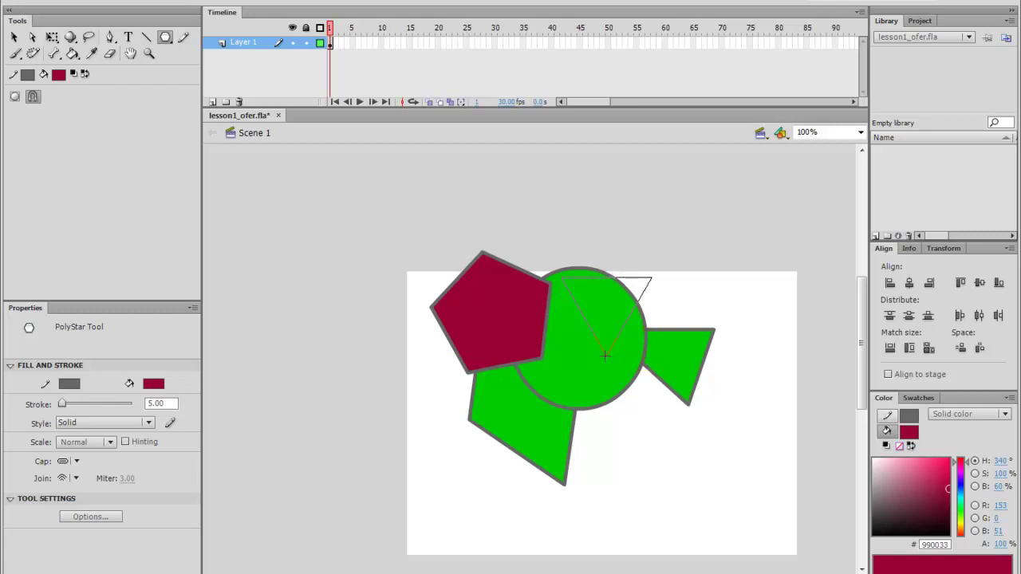
drag(604, 355, 606, 354)
Set the PolyStar tool to 8 sides and draw an octagon below the triangle, overlapping the circle's lower part
click(94, 518)
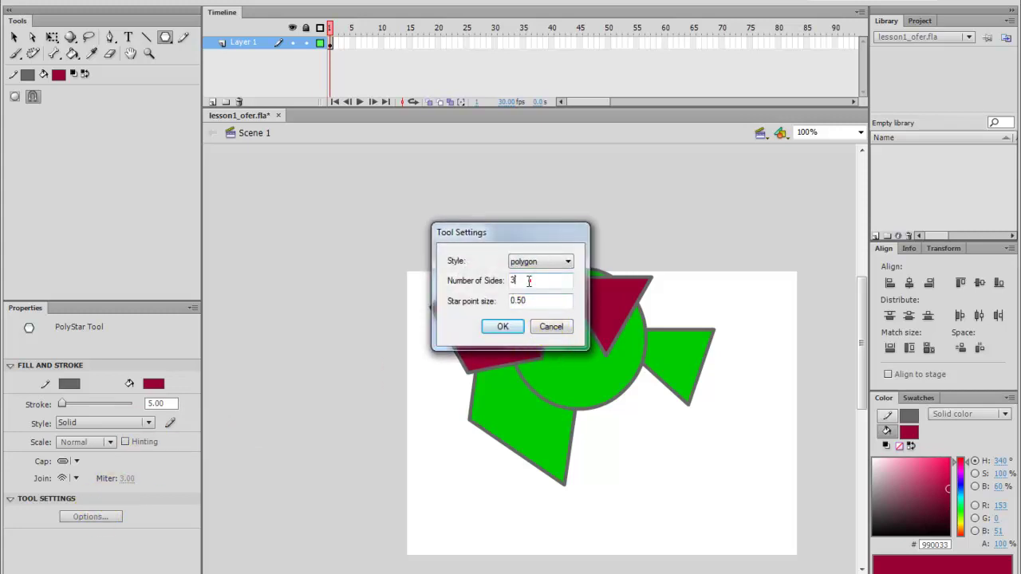
drag(527, 280, 479, 280)
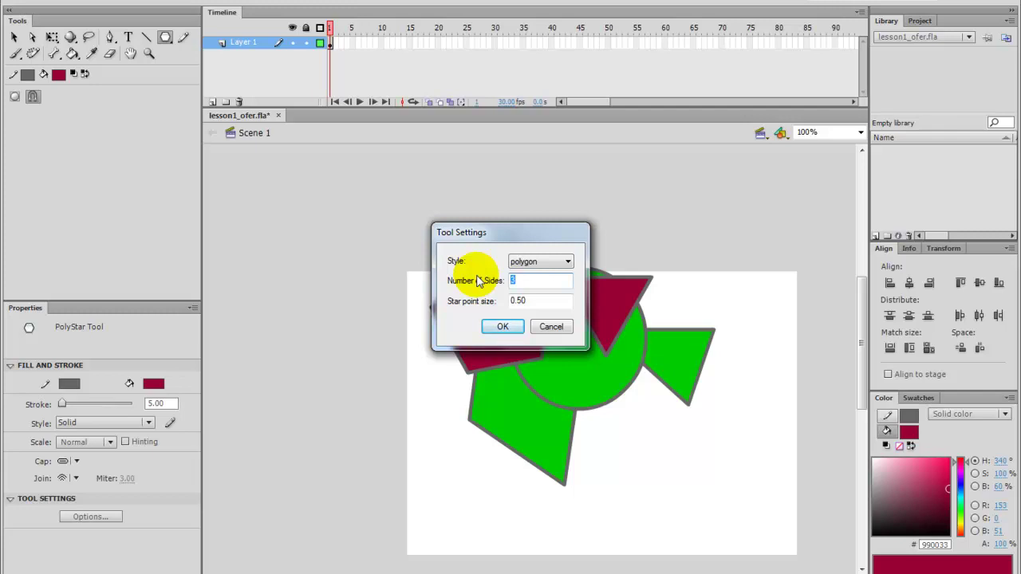
text(5)
key(Return)
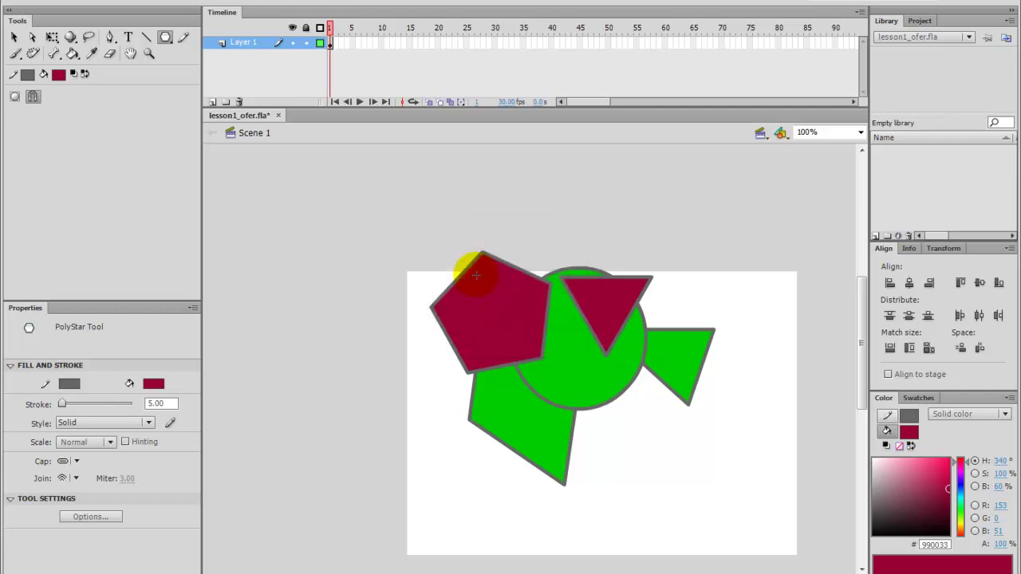
drag(610, 412, 633, 469)
Set the PolyStar tool to the star style with 5 sides and draw a star below the pentagon
click(96, 520)
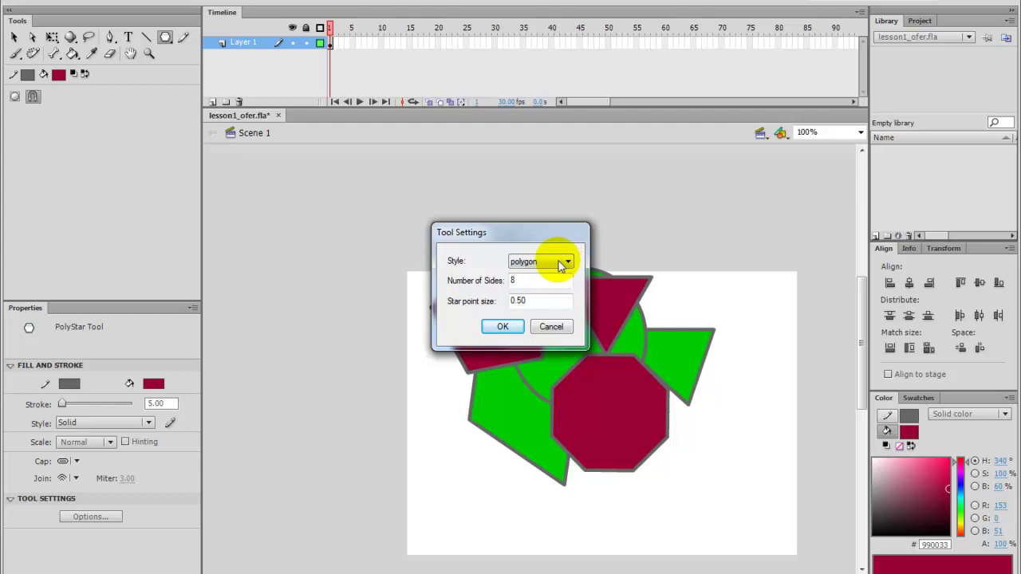
click(532, 261)
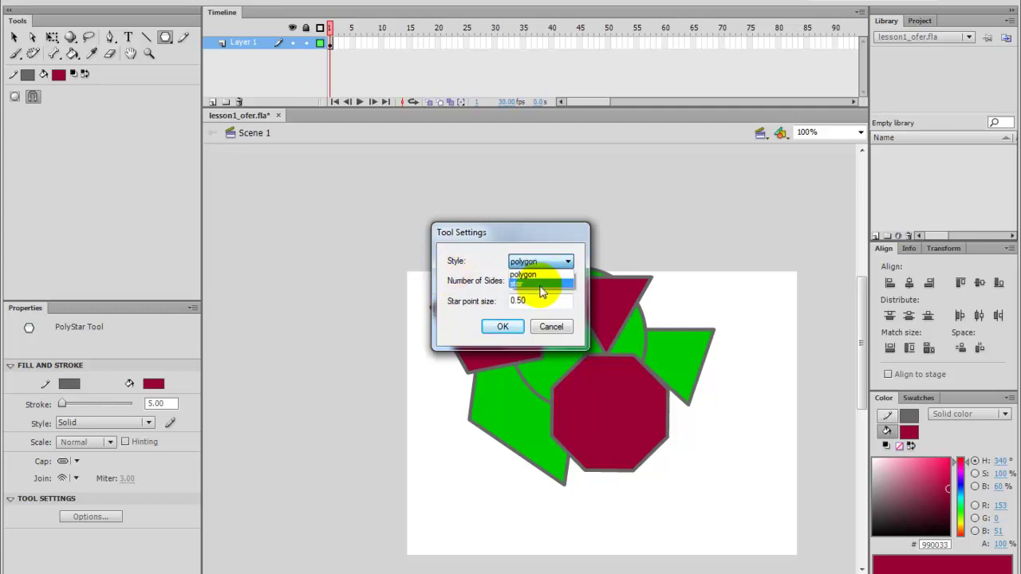
click(539, 285)
double_click(526, 282)
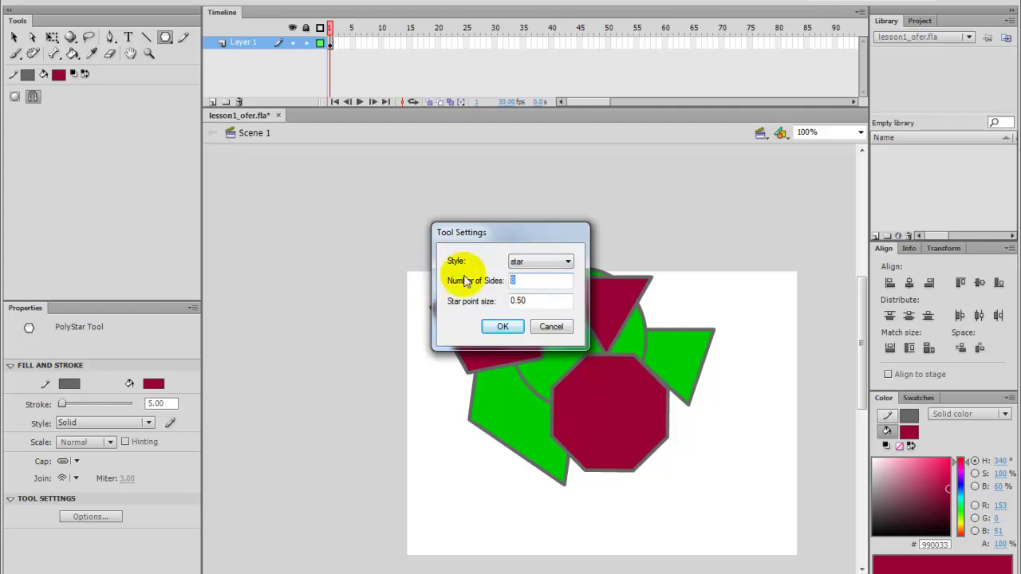
text(5)
click(503, 327)
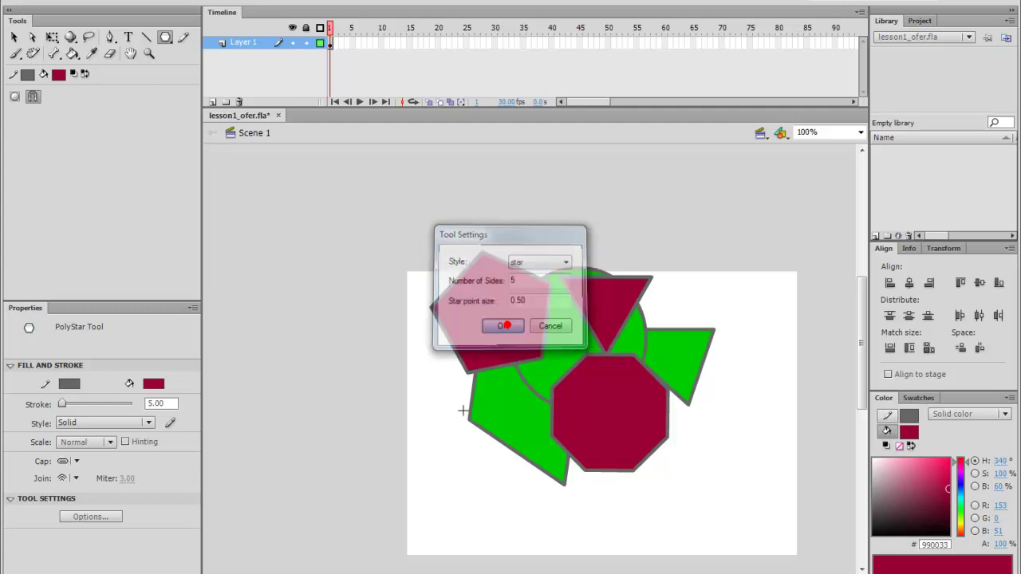
drag(466, 436, 499, 485)
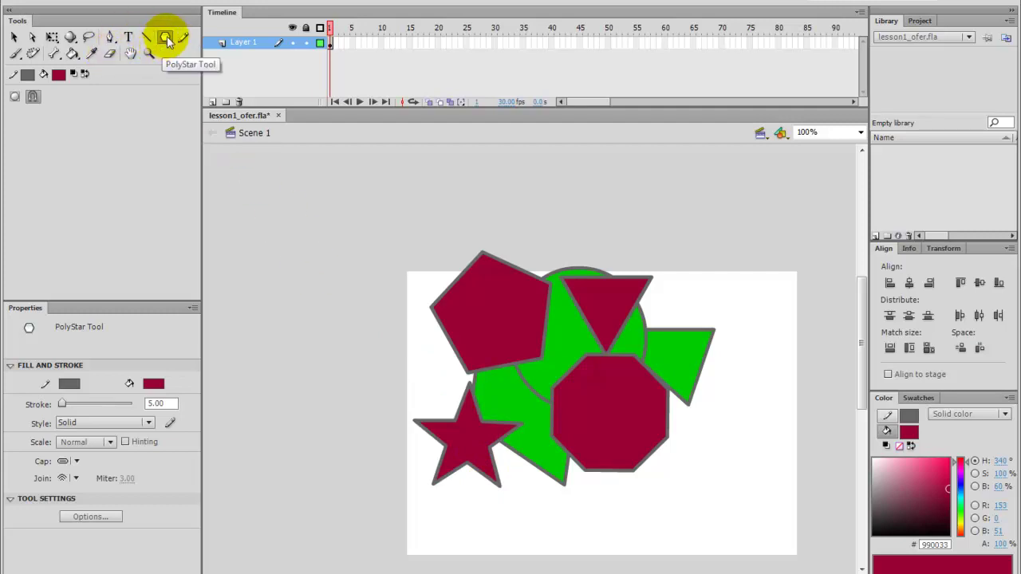
Show the shapes' anchor points with the Subselection tool and pull the pentagon's top point upwards above the stage
click(37, 37)
click(554, 174)
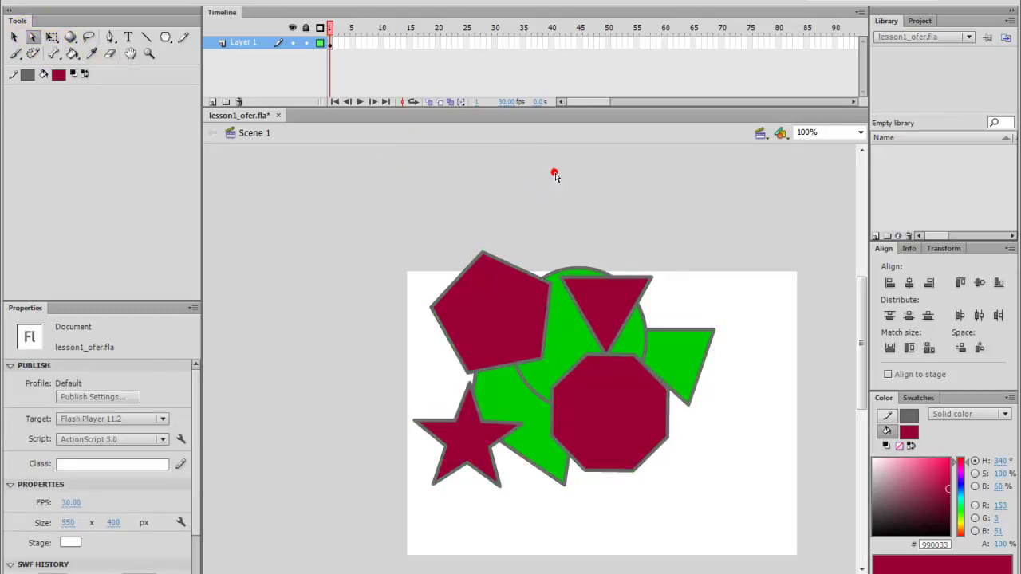
click(511, 265)
drag(482, 255, 476, 209)
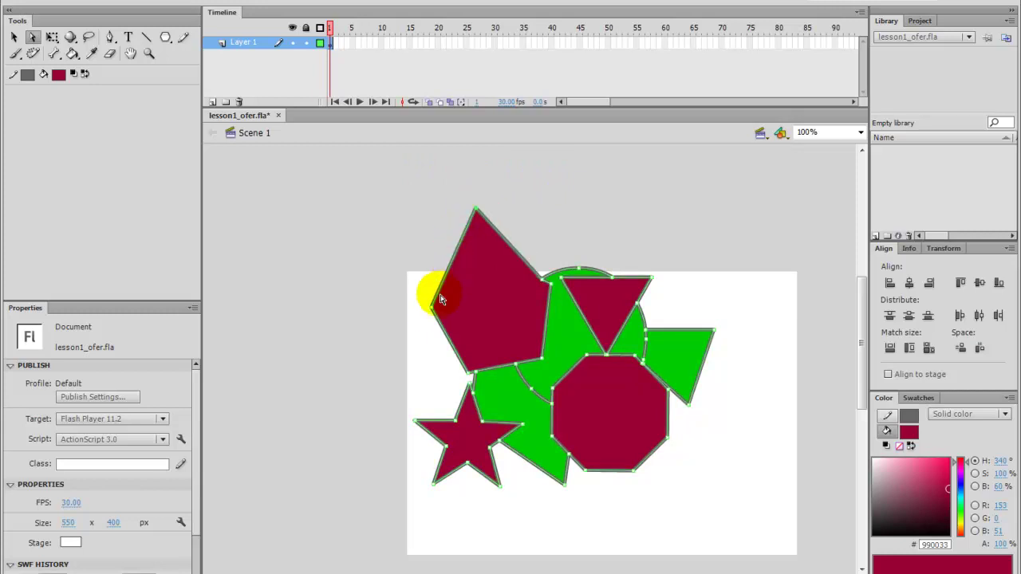
Pull the pentagon's left corner point outwards past the stage's left edge with the Subselection tool, and deselect the shapes
drag(436, 316, 418, 314)
key(ctrl+z)
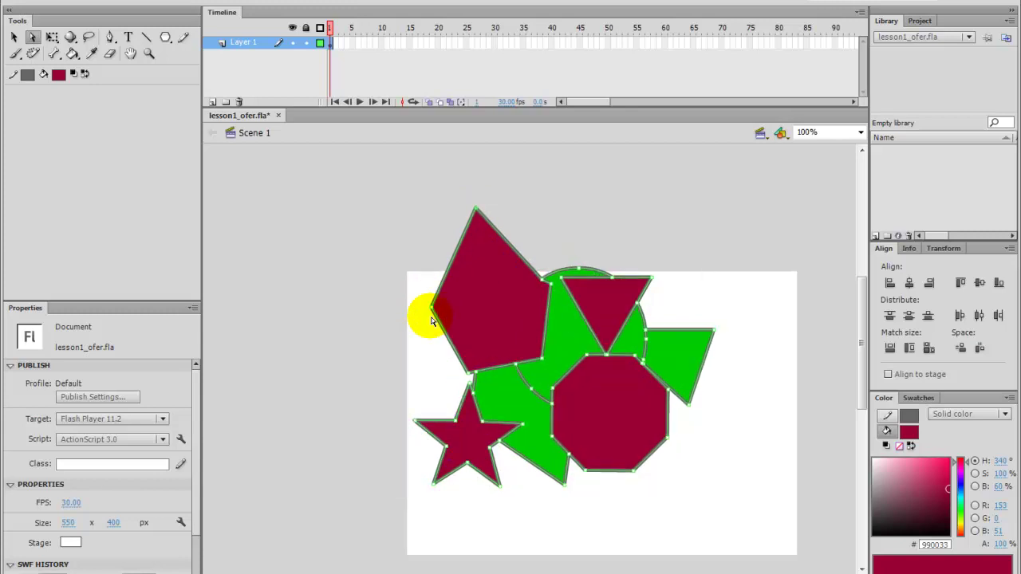
drag(431, 307, 401, 311)
click(414, 370)
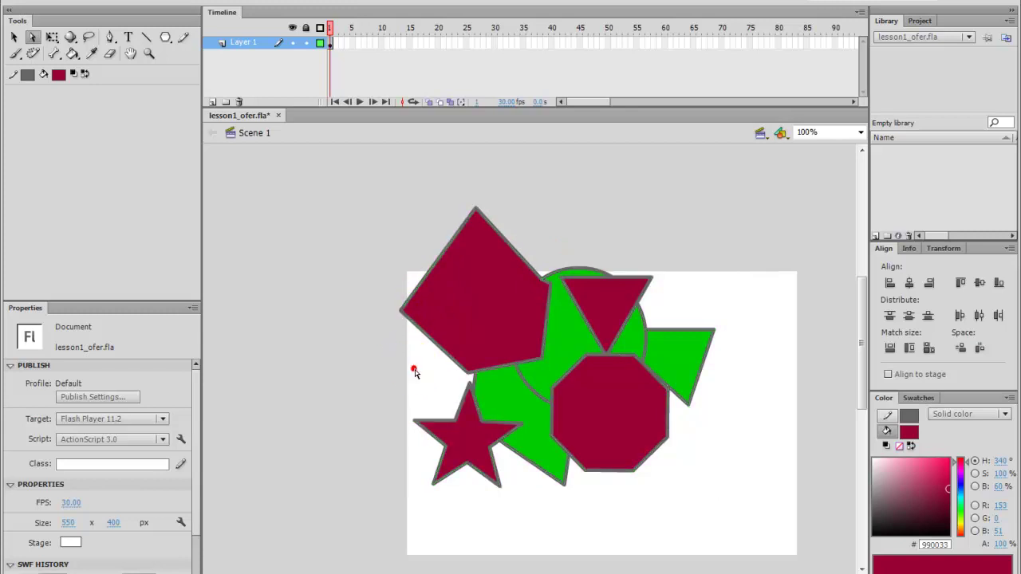
Draw a small closed house-shaped outline with five points to the right of the octagon using the Pen tool
click(110, 38)
click(110, 38)
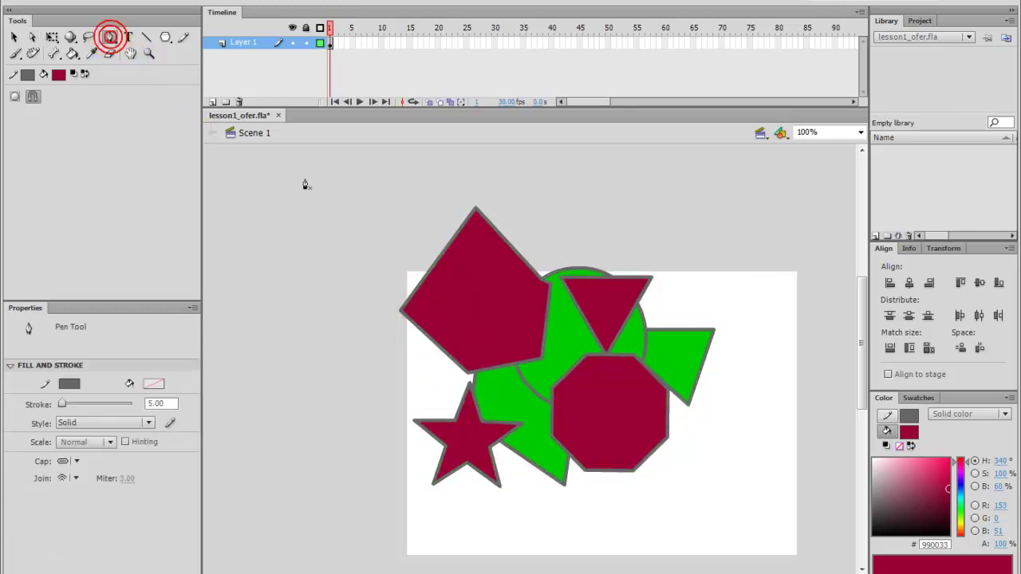
click(760, 404)
click(774, 441)
click(774, 475)
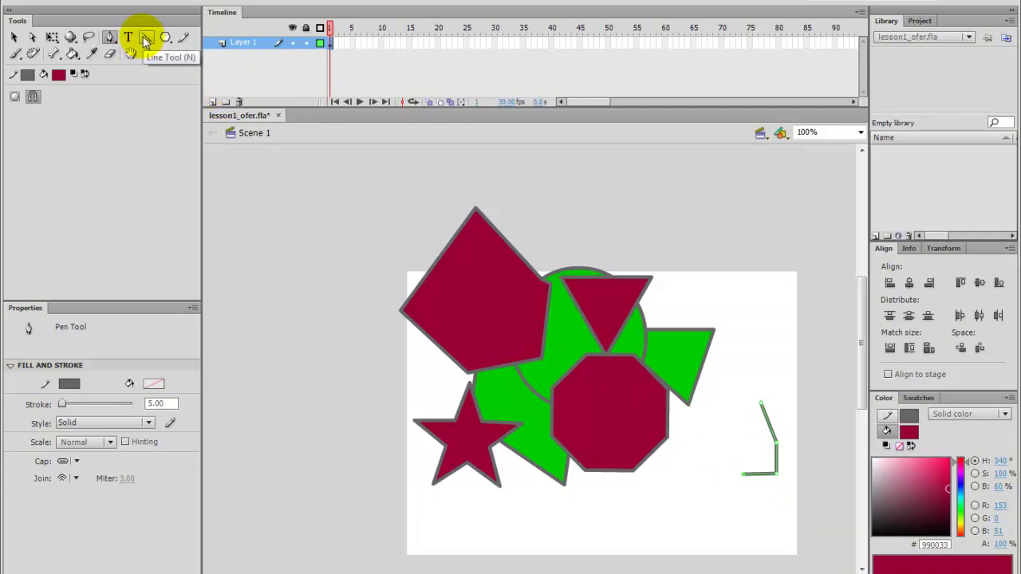
click(743, 437)
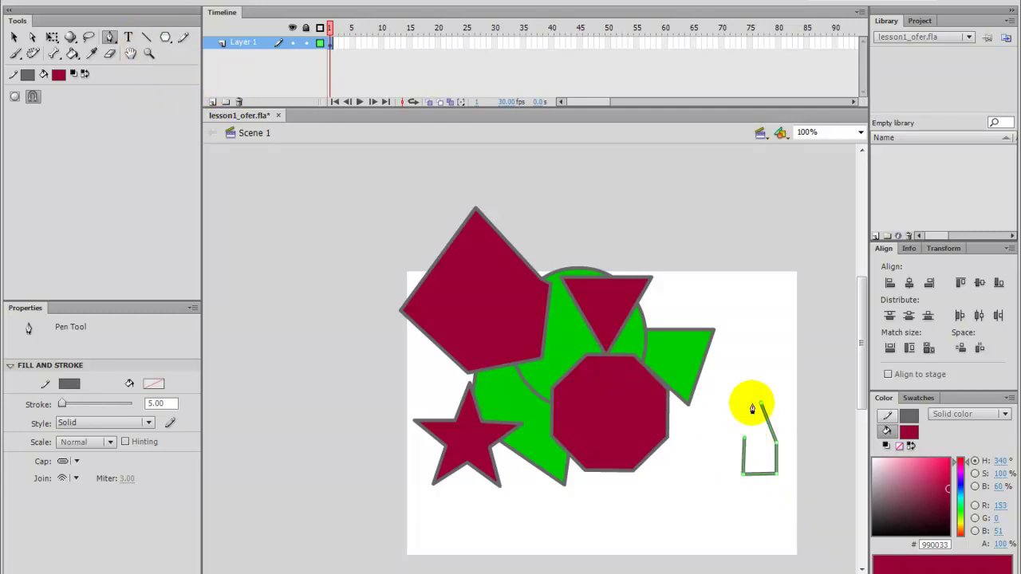
click(762, 407)
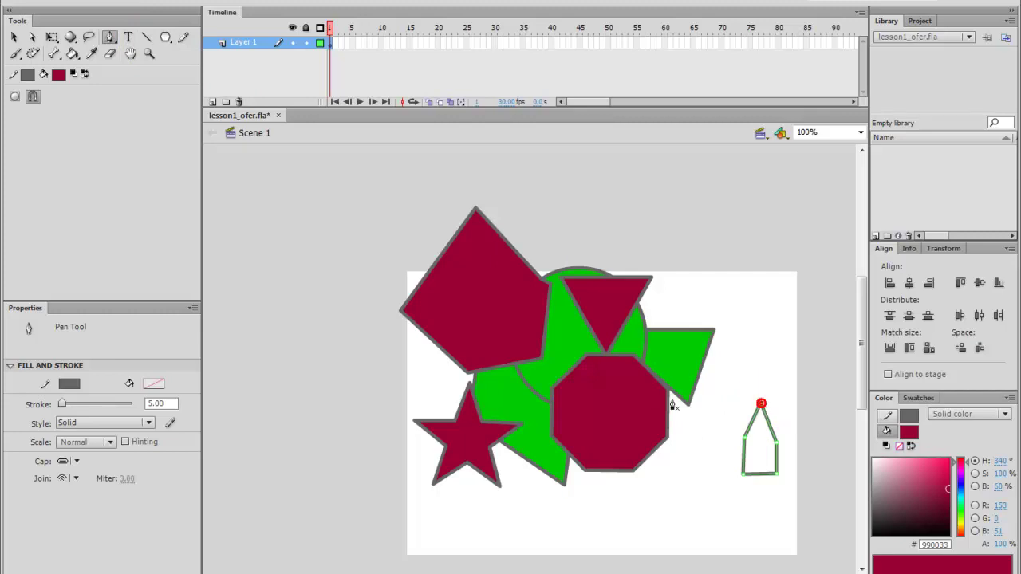
Fill the small house-shaped outline with dark red (#990033) using the Paint Bucket tool
click(73, 54)
click(757, 440)
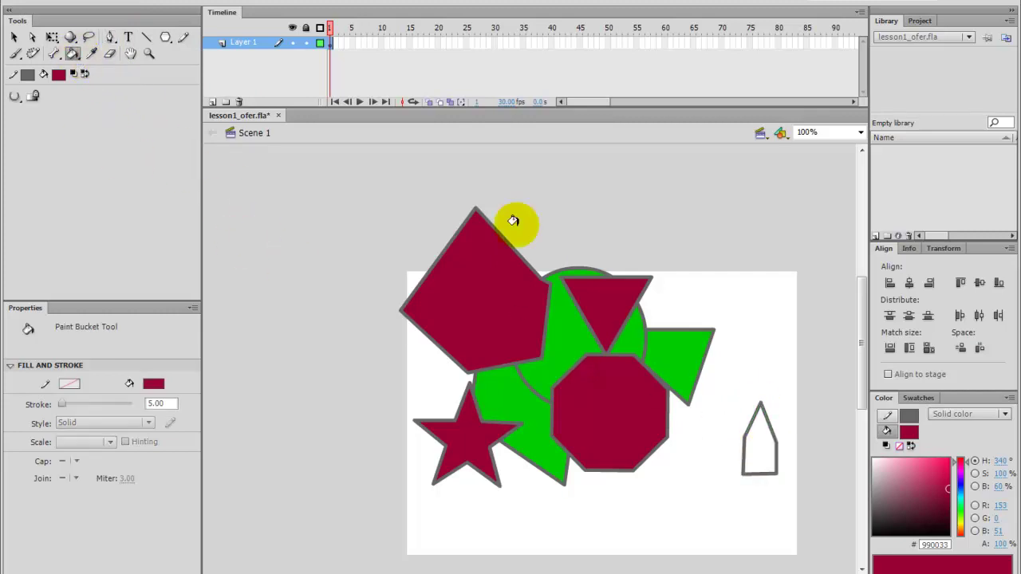
click(746, 428)
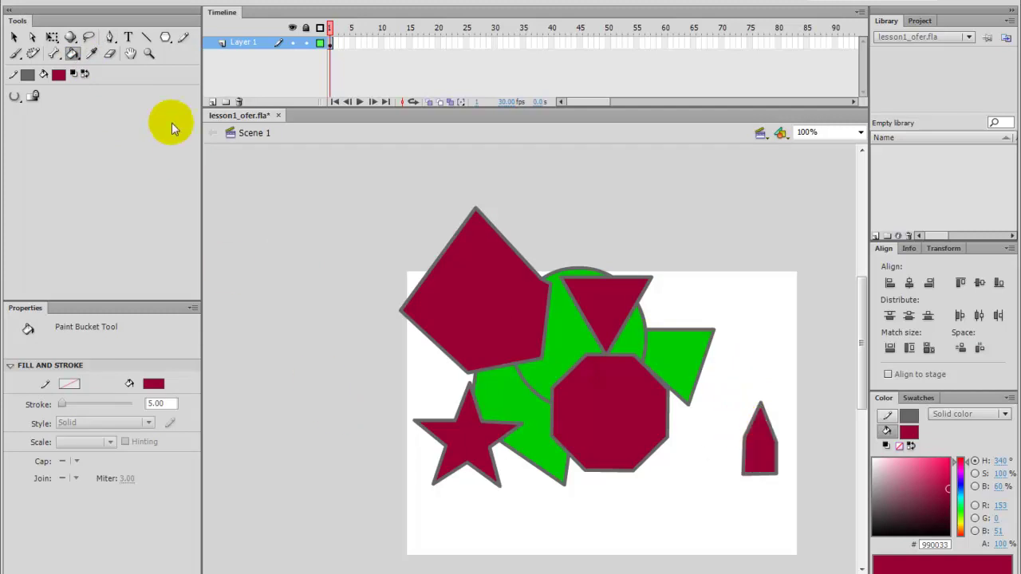
Add an input text field reading "word" below the octagon in 22 pt Arial Bold, and leave text editing
click(129, 38)
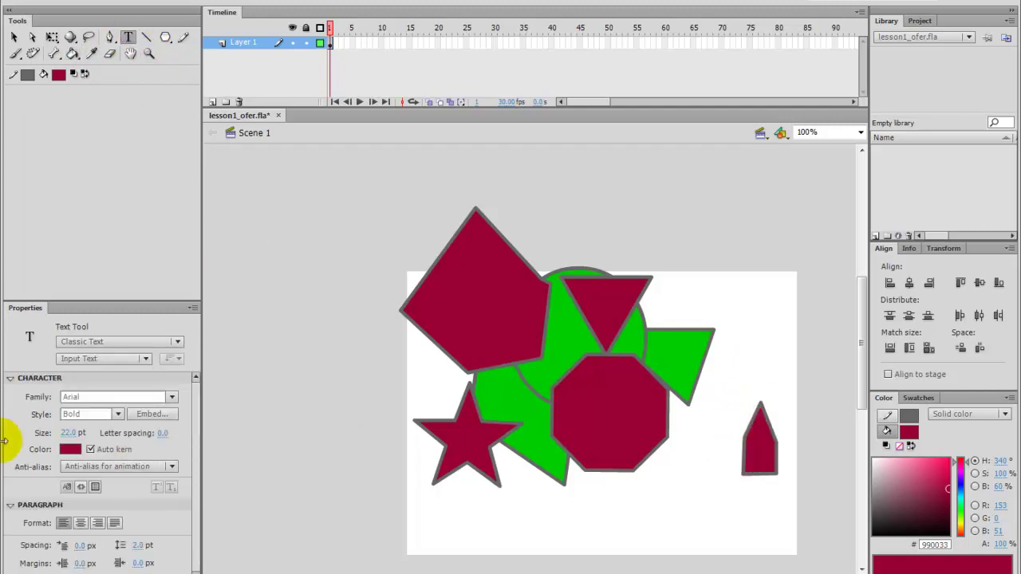
scroll(111, 491, down, 1)
scroll(111, 491, up, 1)
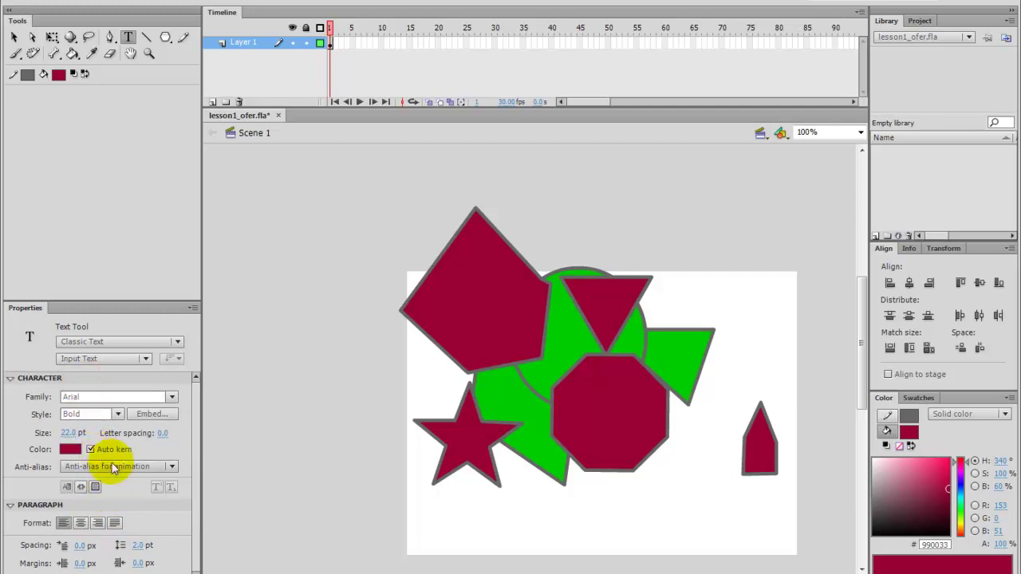
click(528, 510)
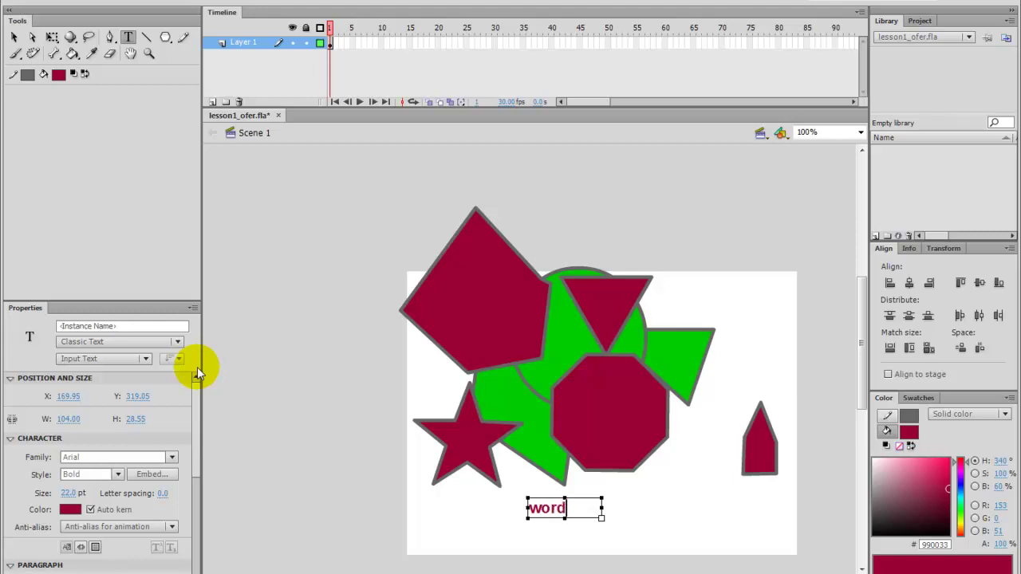
click(14, 37)
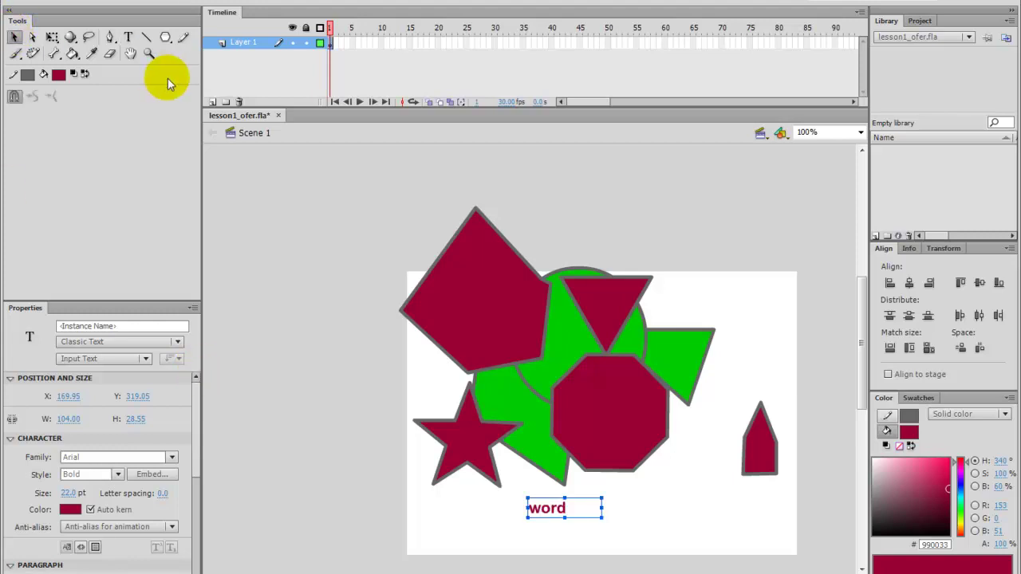
Examine the artwork with the Hand and Zoom tools, magnifying it closely and returning the view to 100% with the stage centred
click(131, 53)
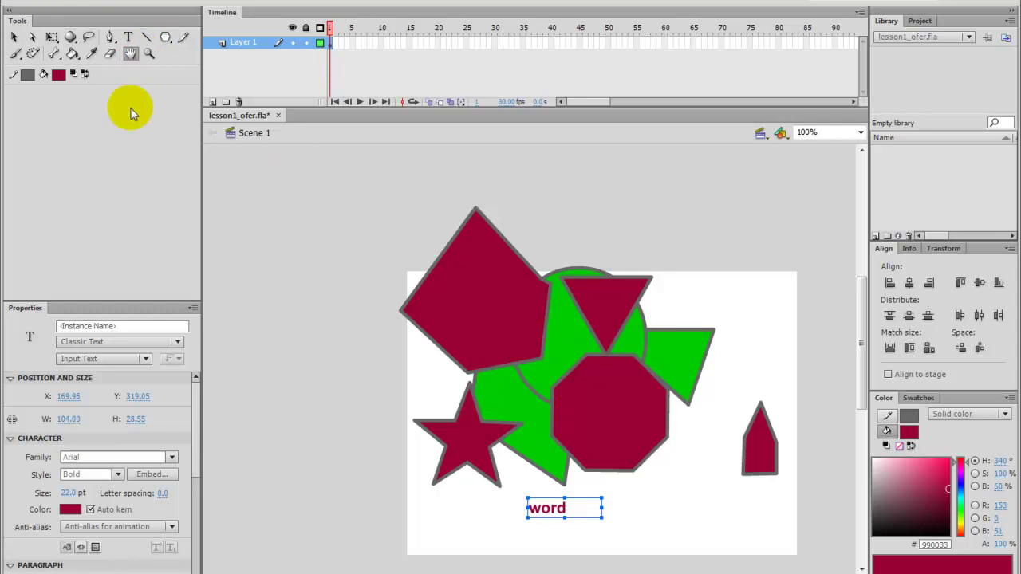
drag(572, 363, 539, 354)
click(148, 54)
click(547, 308)
click(563, 318)
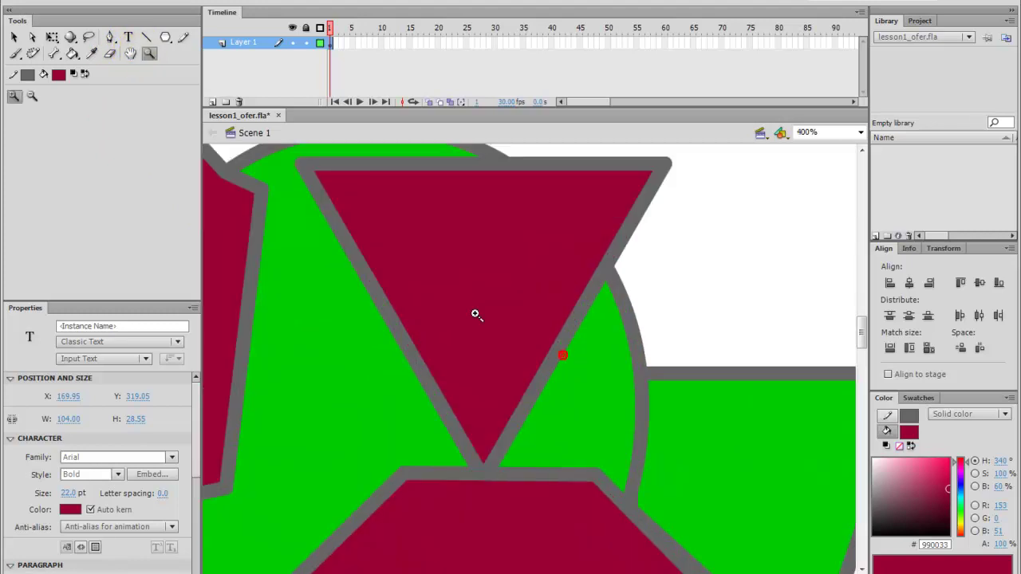
click(32, 97)
click(381, 231)
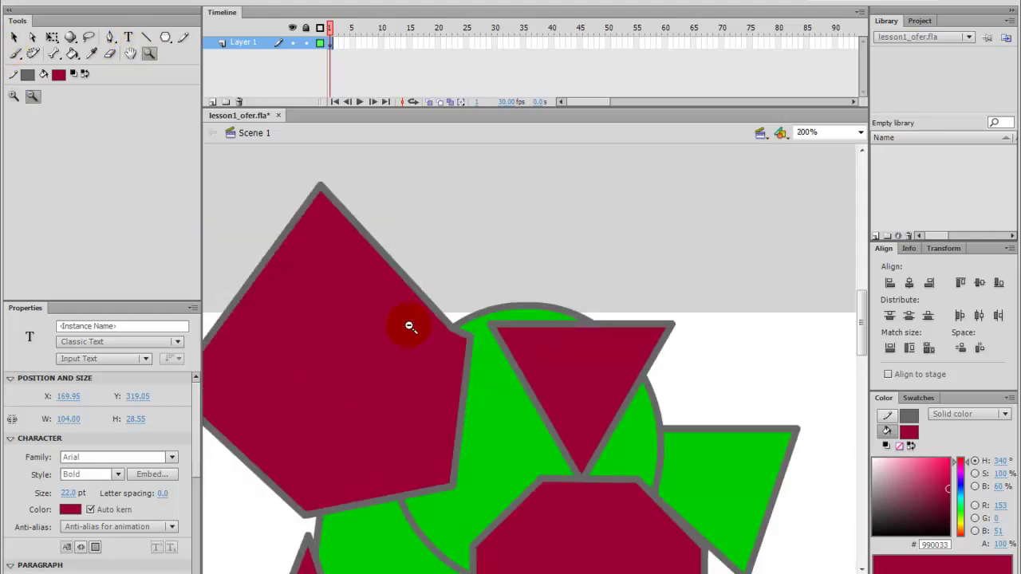
drag(412, 334, 421, 353)
click(428, 359)
click(427, 360)
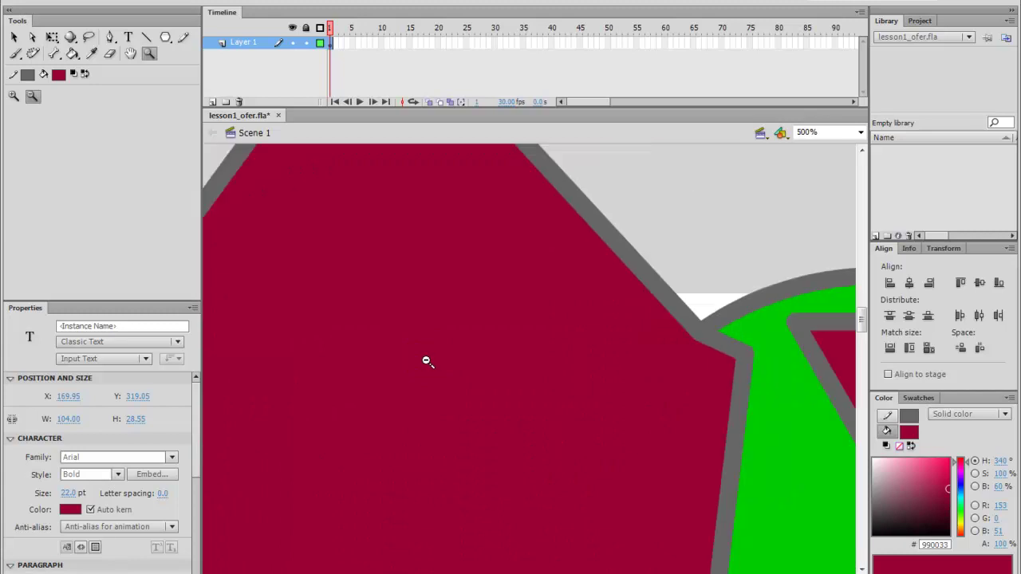
click(860, 133)
click(859, 132)
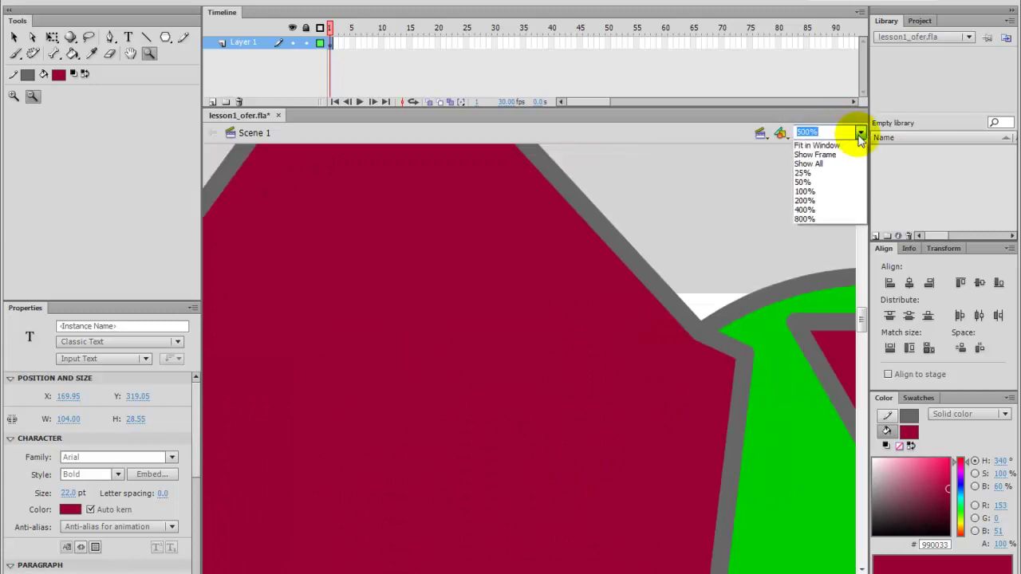
click(821, 199)
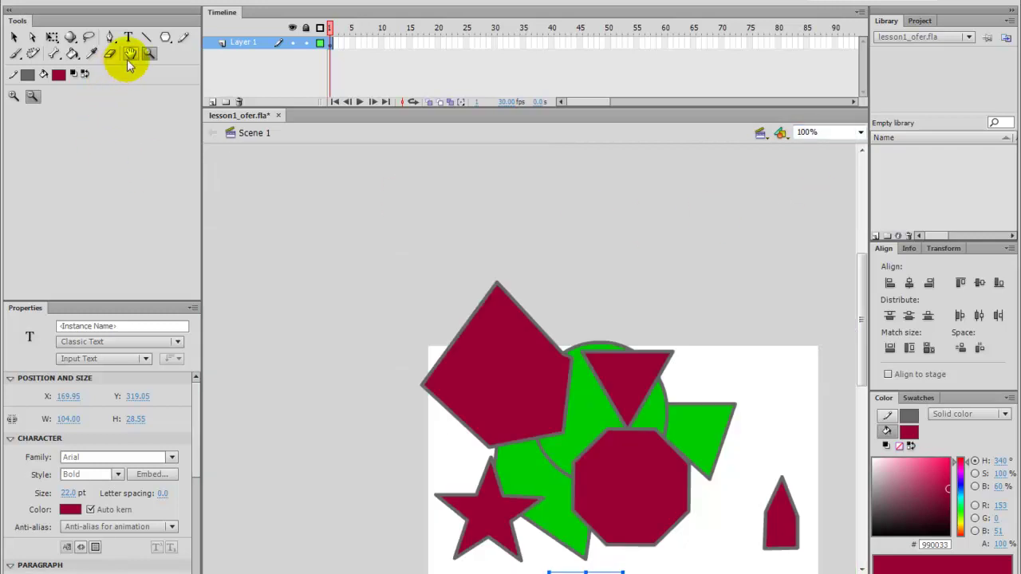
mouse_move(496, 358)
mouse_down()
mouse_move(449, 239)
mouse_move(435, 241)
mouse_up()
Sample the circle's green fill with the Eyedropper tool, and sample the pentagon's dark red to restore the fill and text colour
click(89, 37)
click(91, 54)
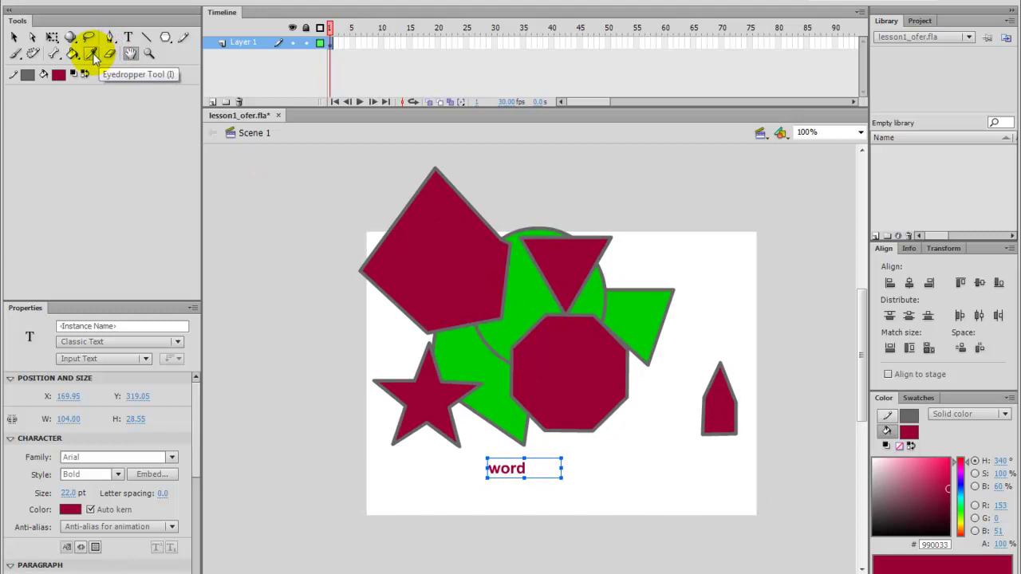
click(527, 290)
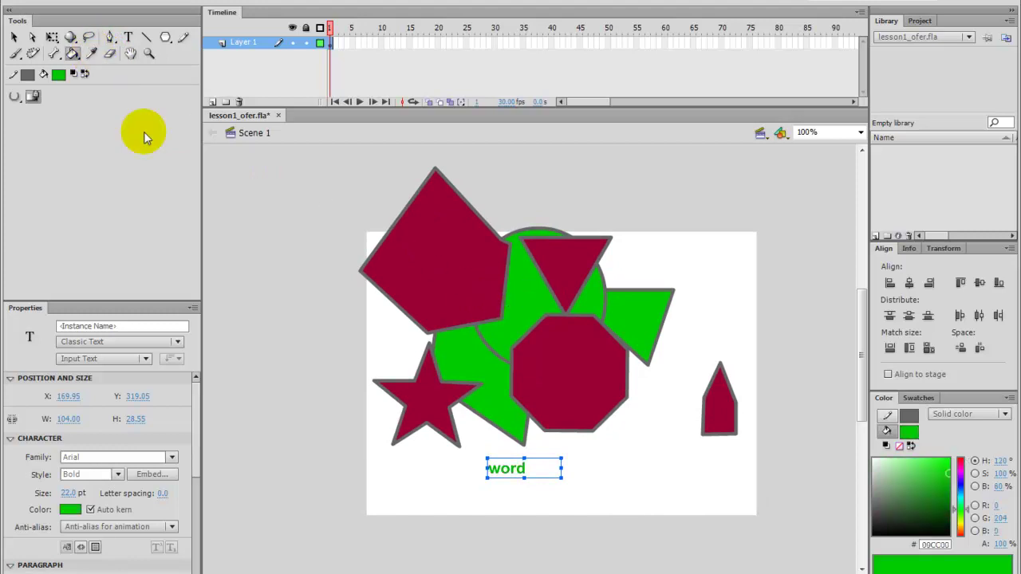
click(92, 54)
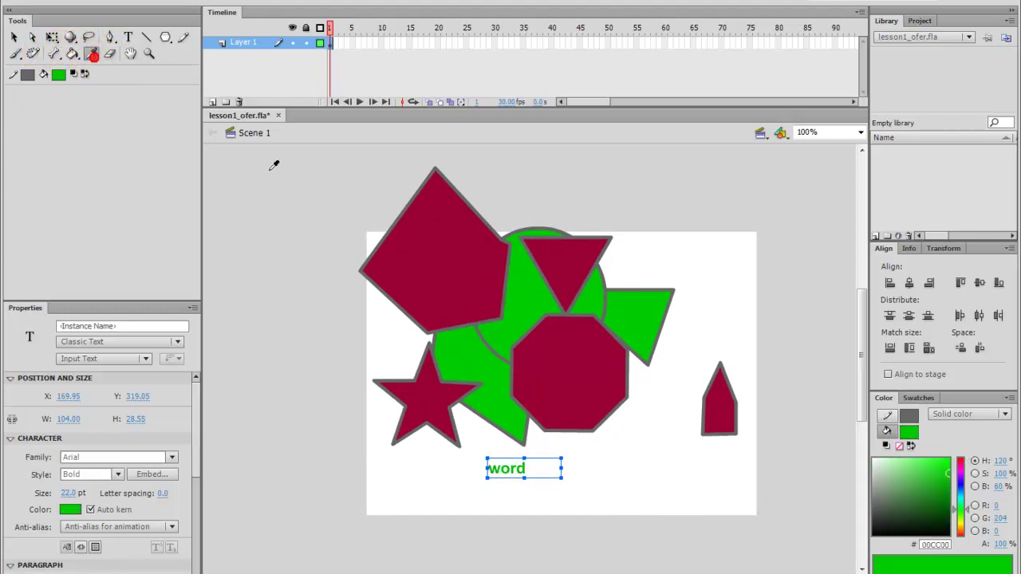
click(453, 271)
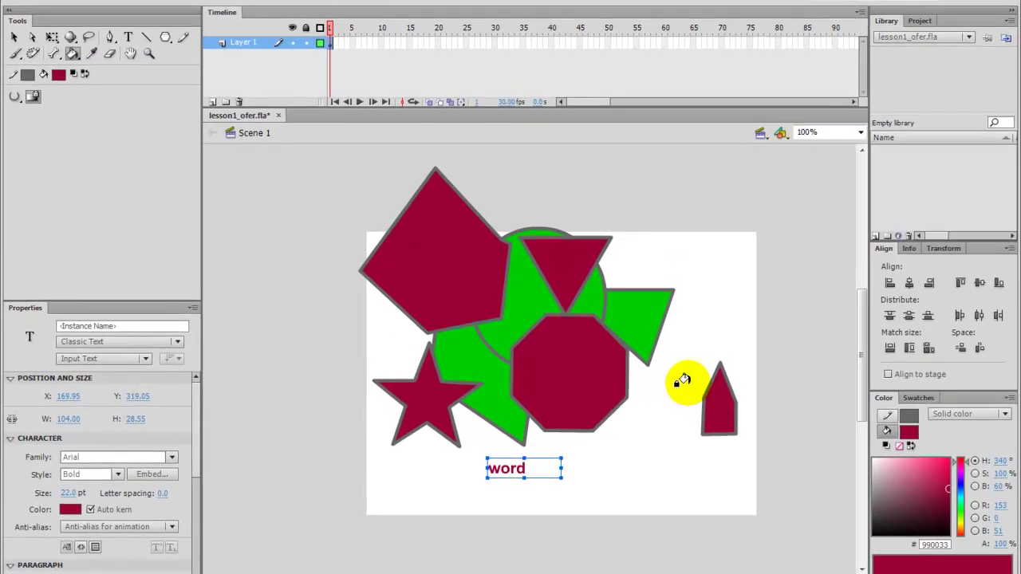
click(582, 360)
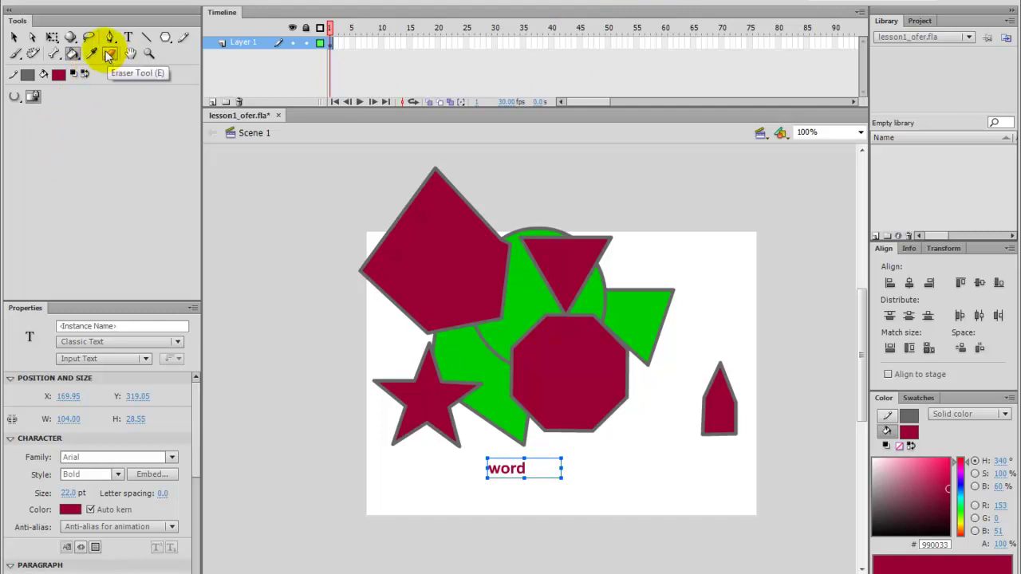
Try stretching the pentagon's fill wider and shorter with the Free Transform tool, and undo the transformation
click(52, 37)
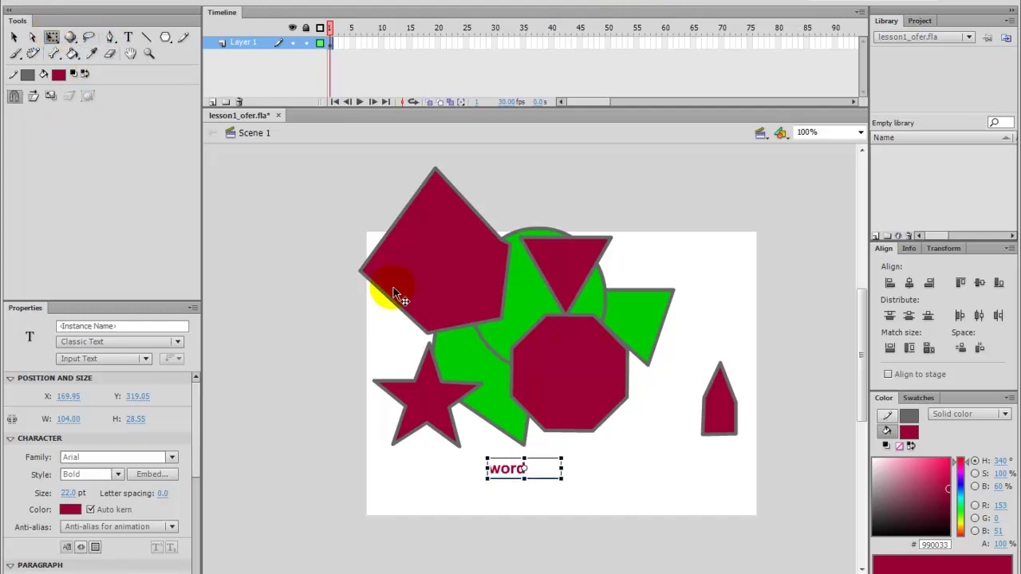
click(414, 262)
drag(510, 169, 564, 205)
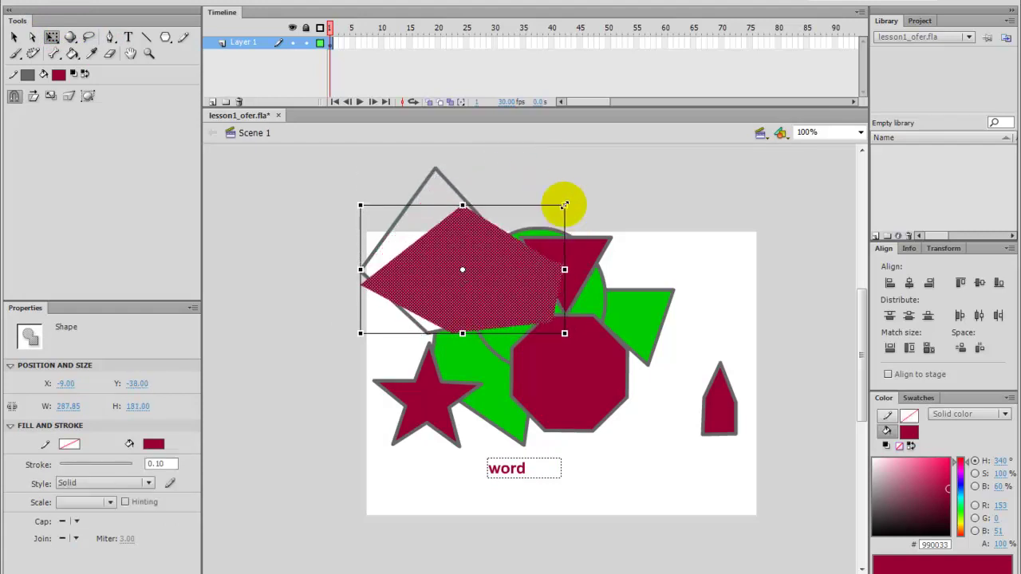
key(ctrl+z)
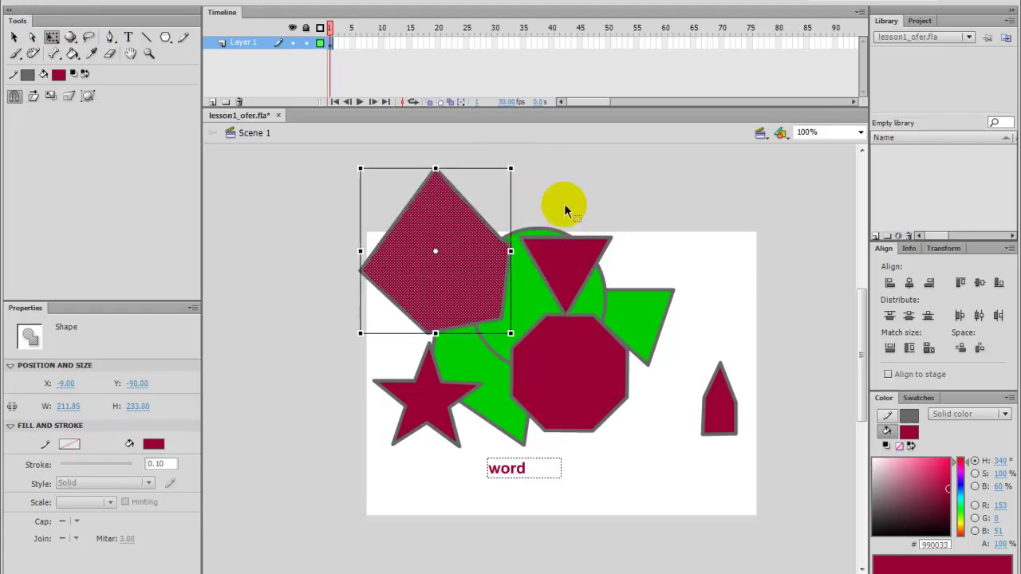
click(13, 36)
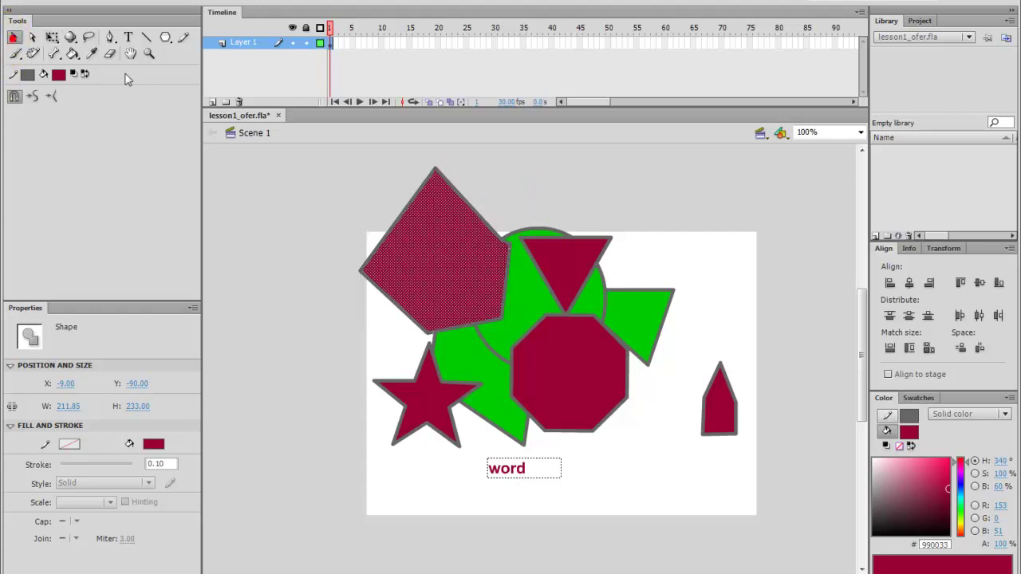